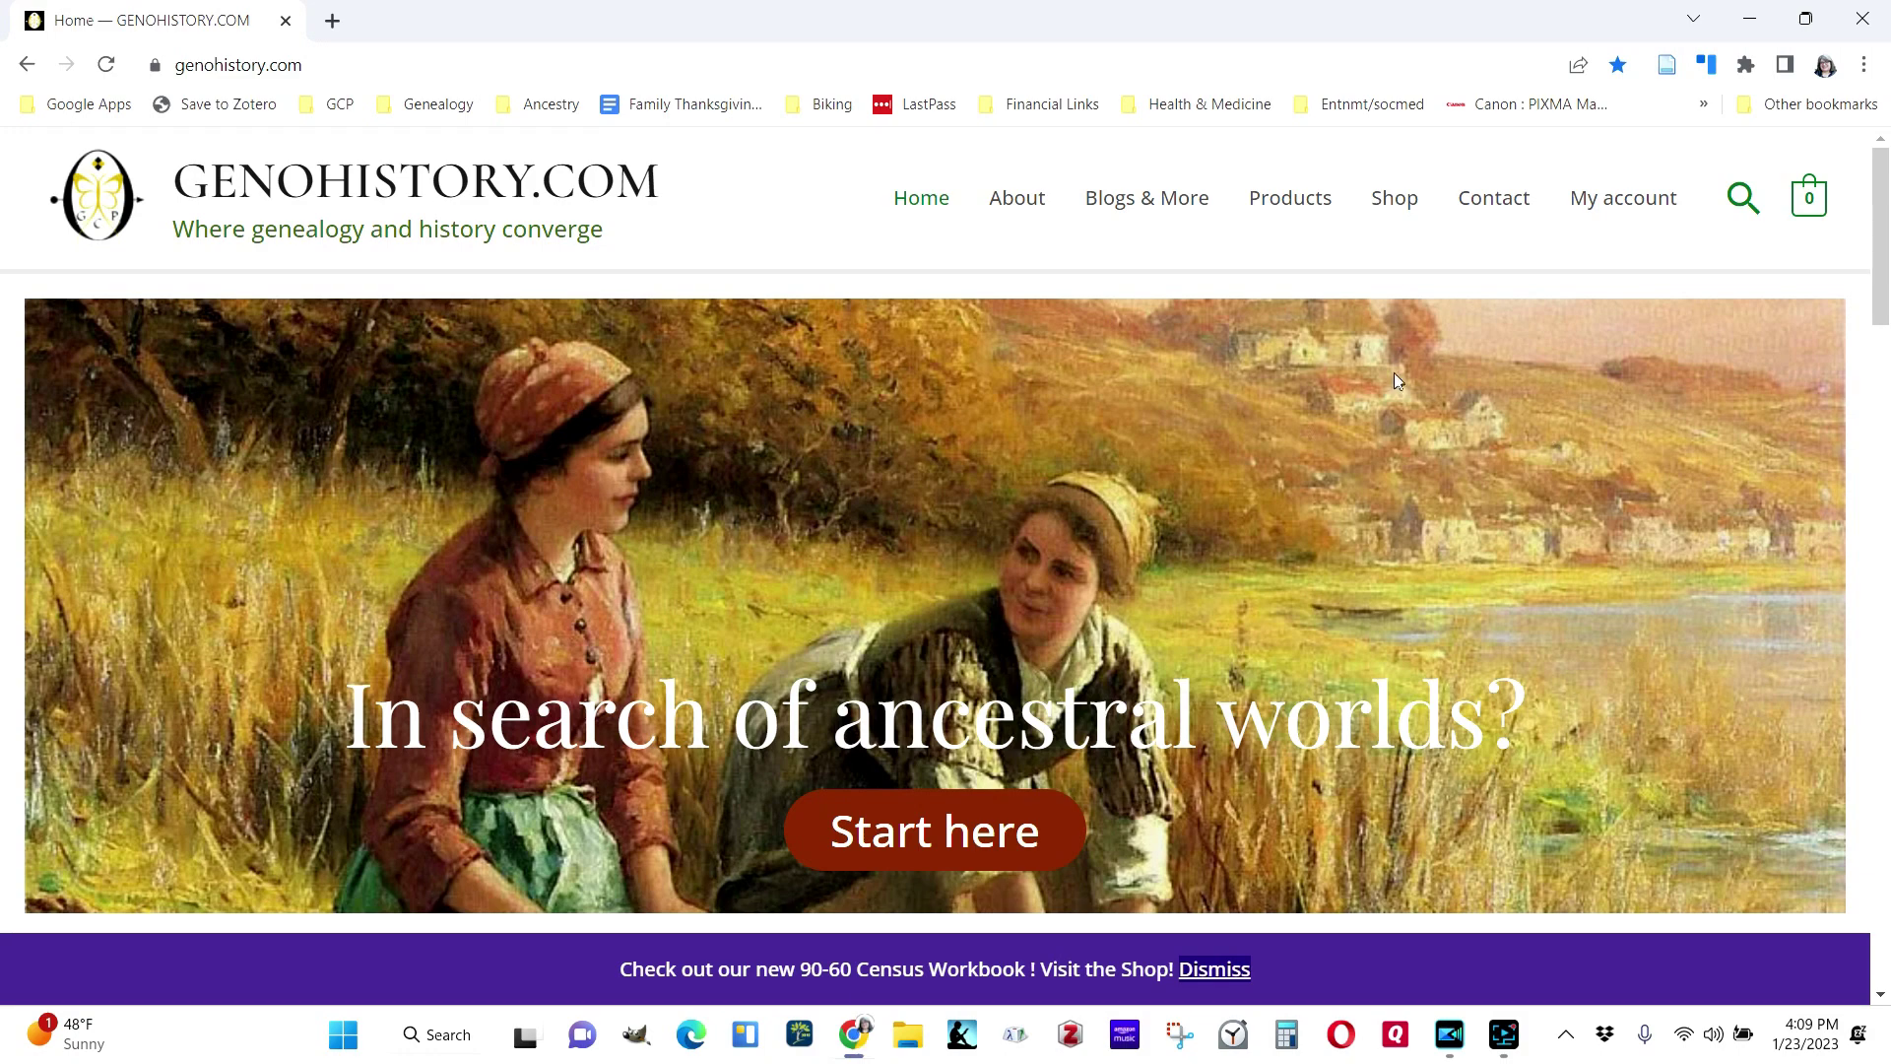
Find the Beyond Kin Project Starter GEDCOM in the Shop and open its product page
click(1395, 198)
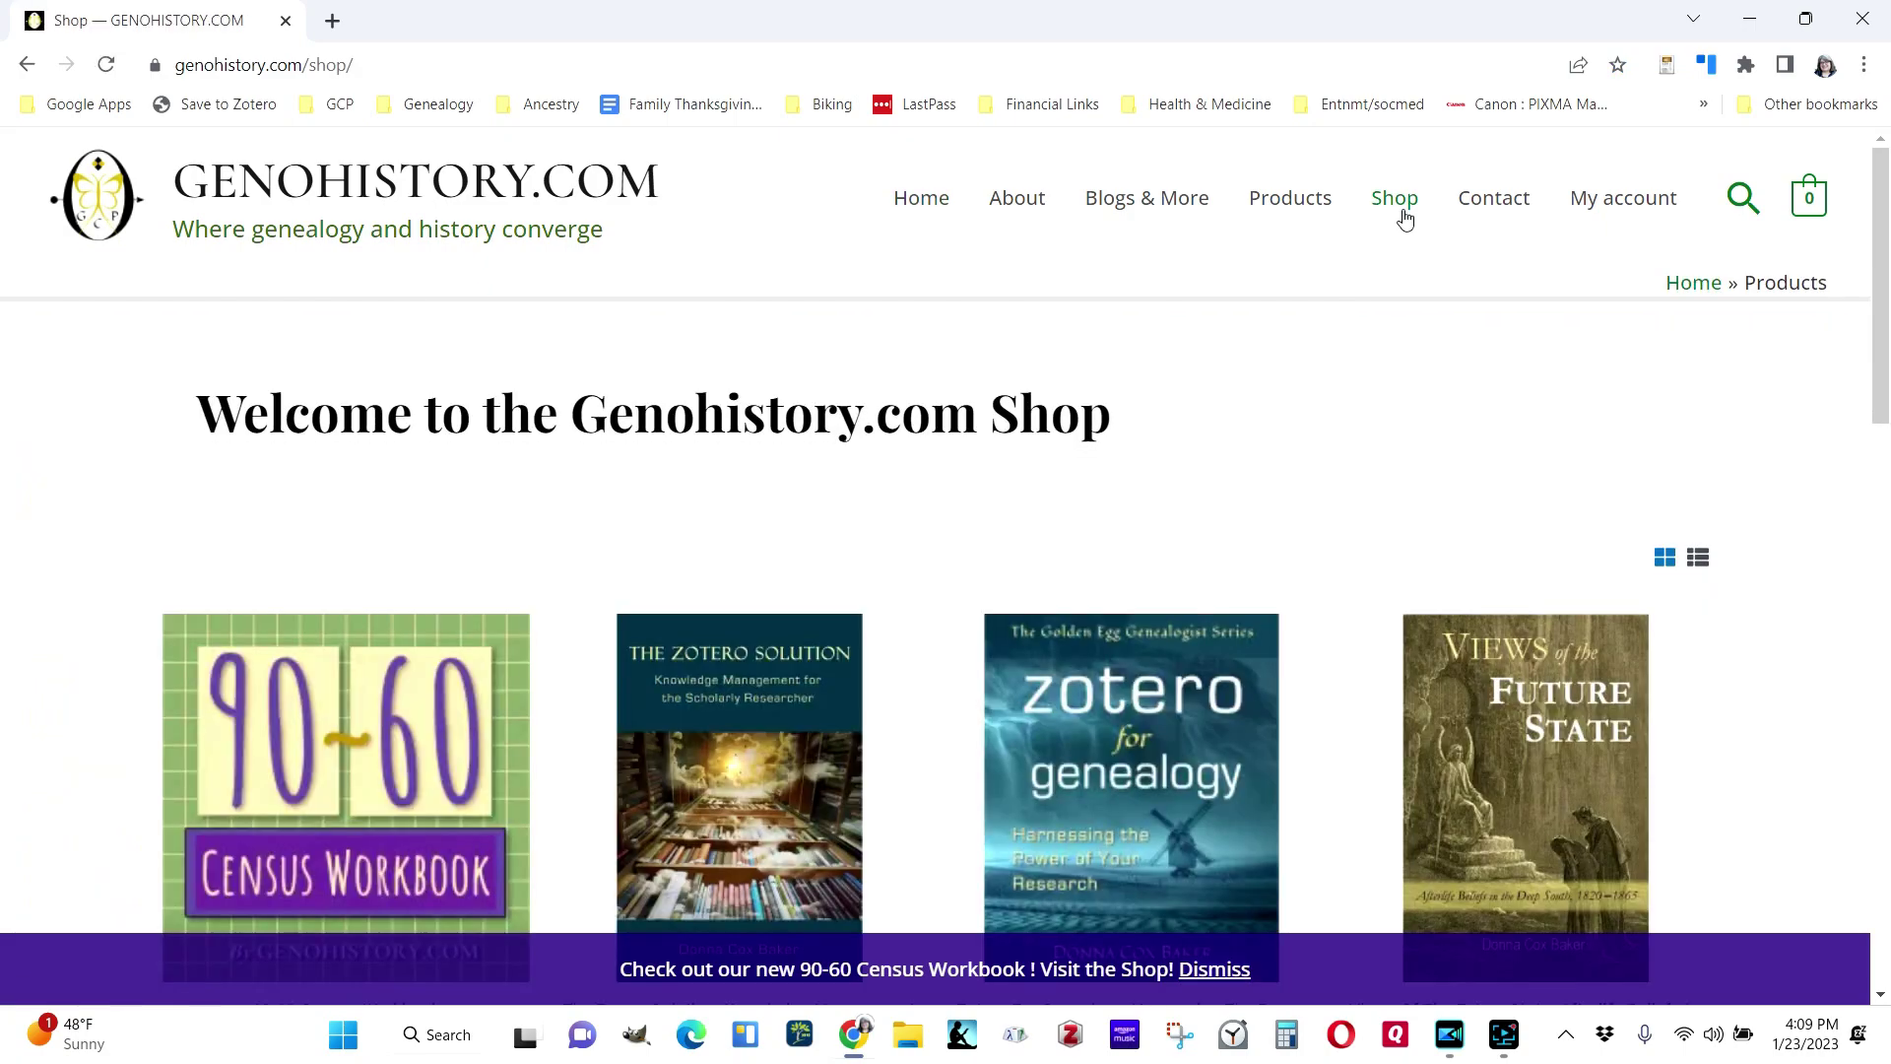
scroll(1405, 219, down, 5)
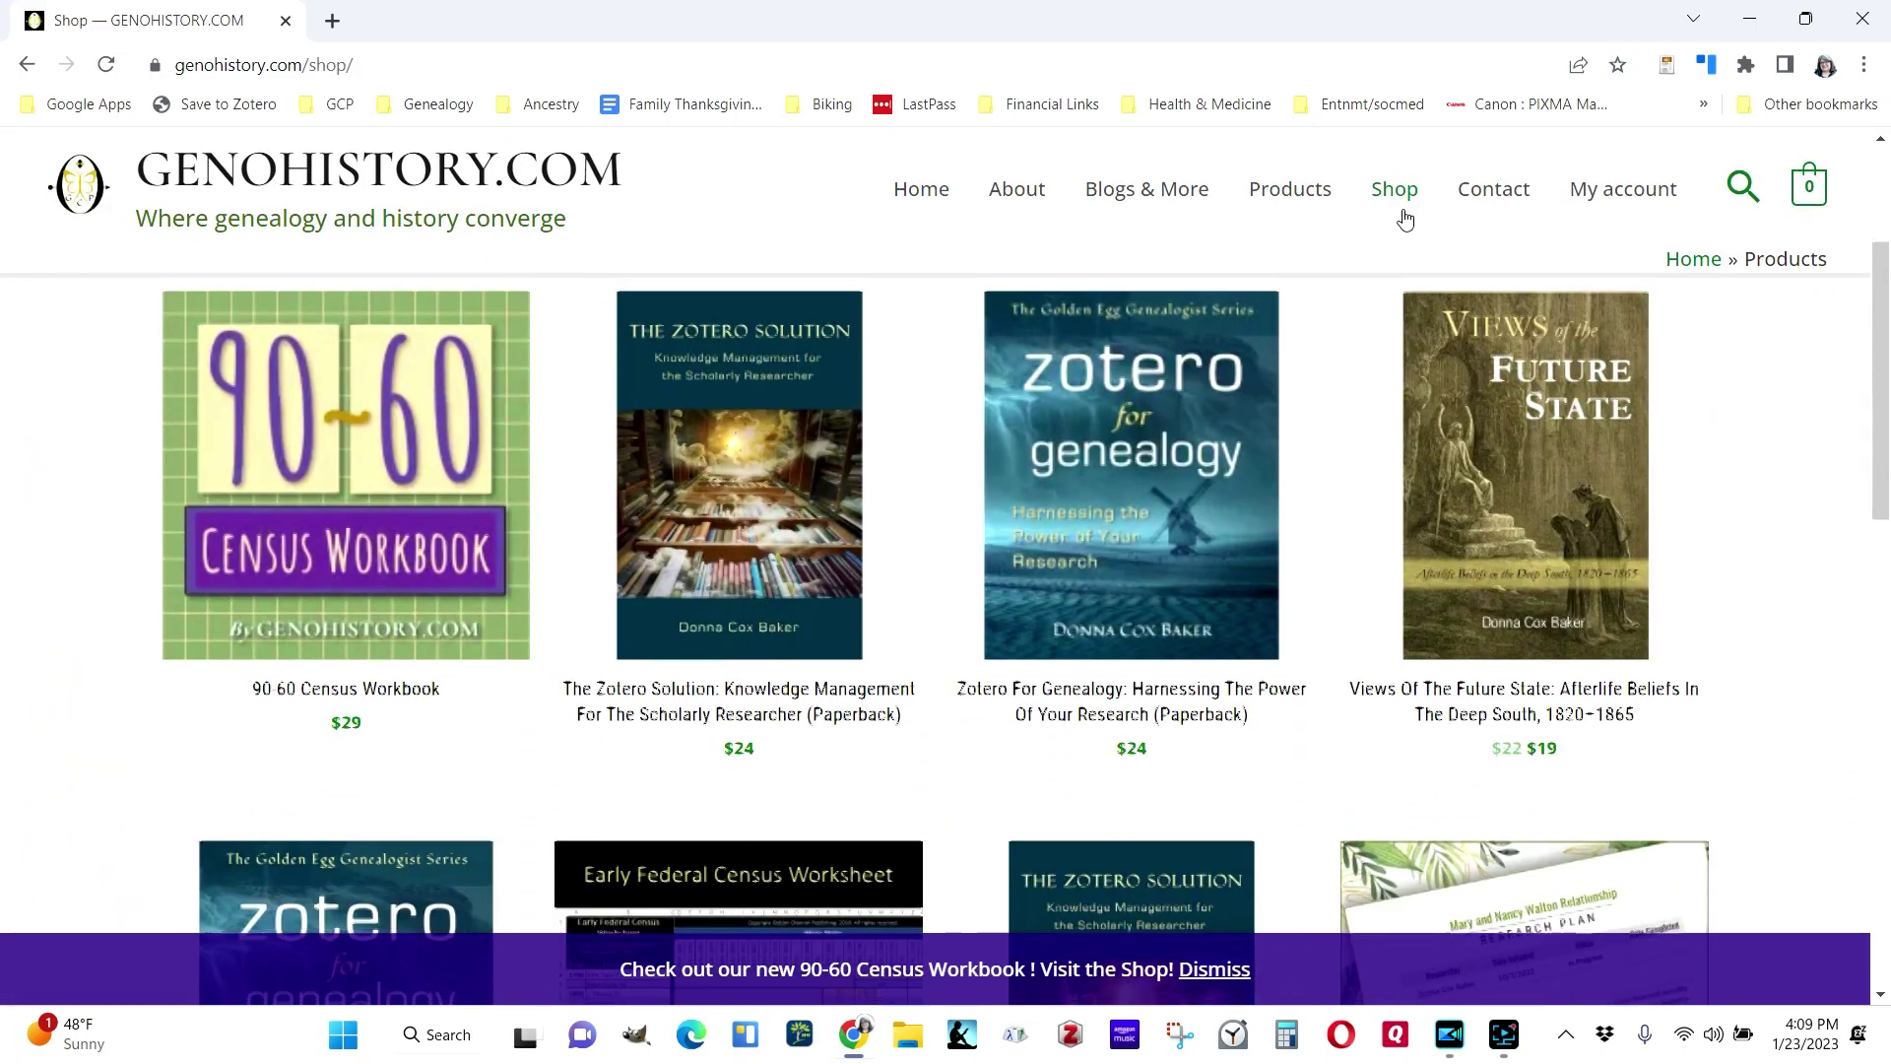
scroll(1405, 218, down, 4)
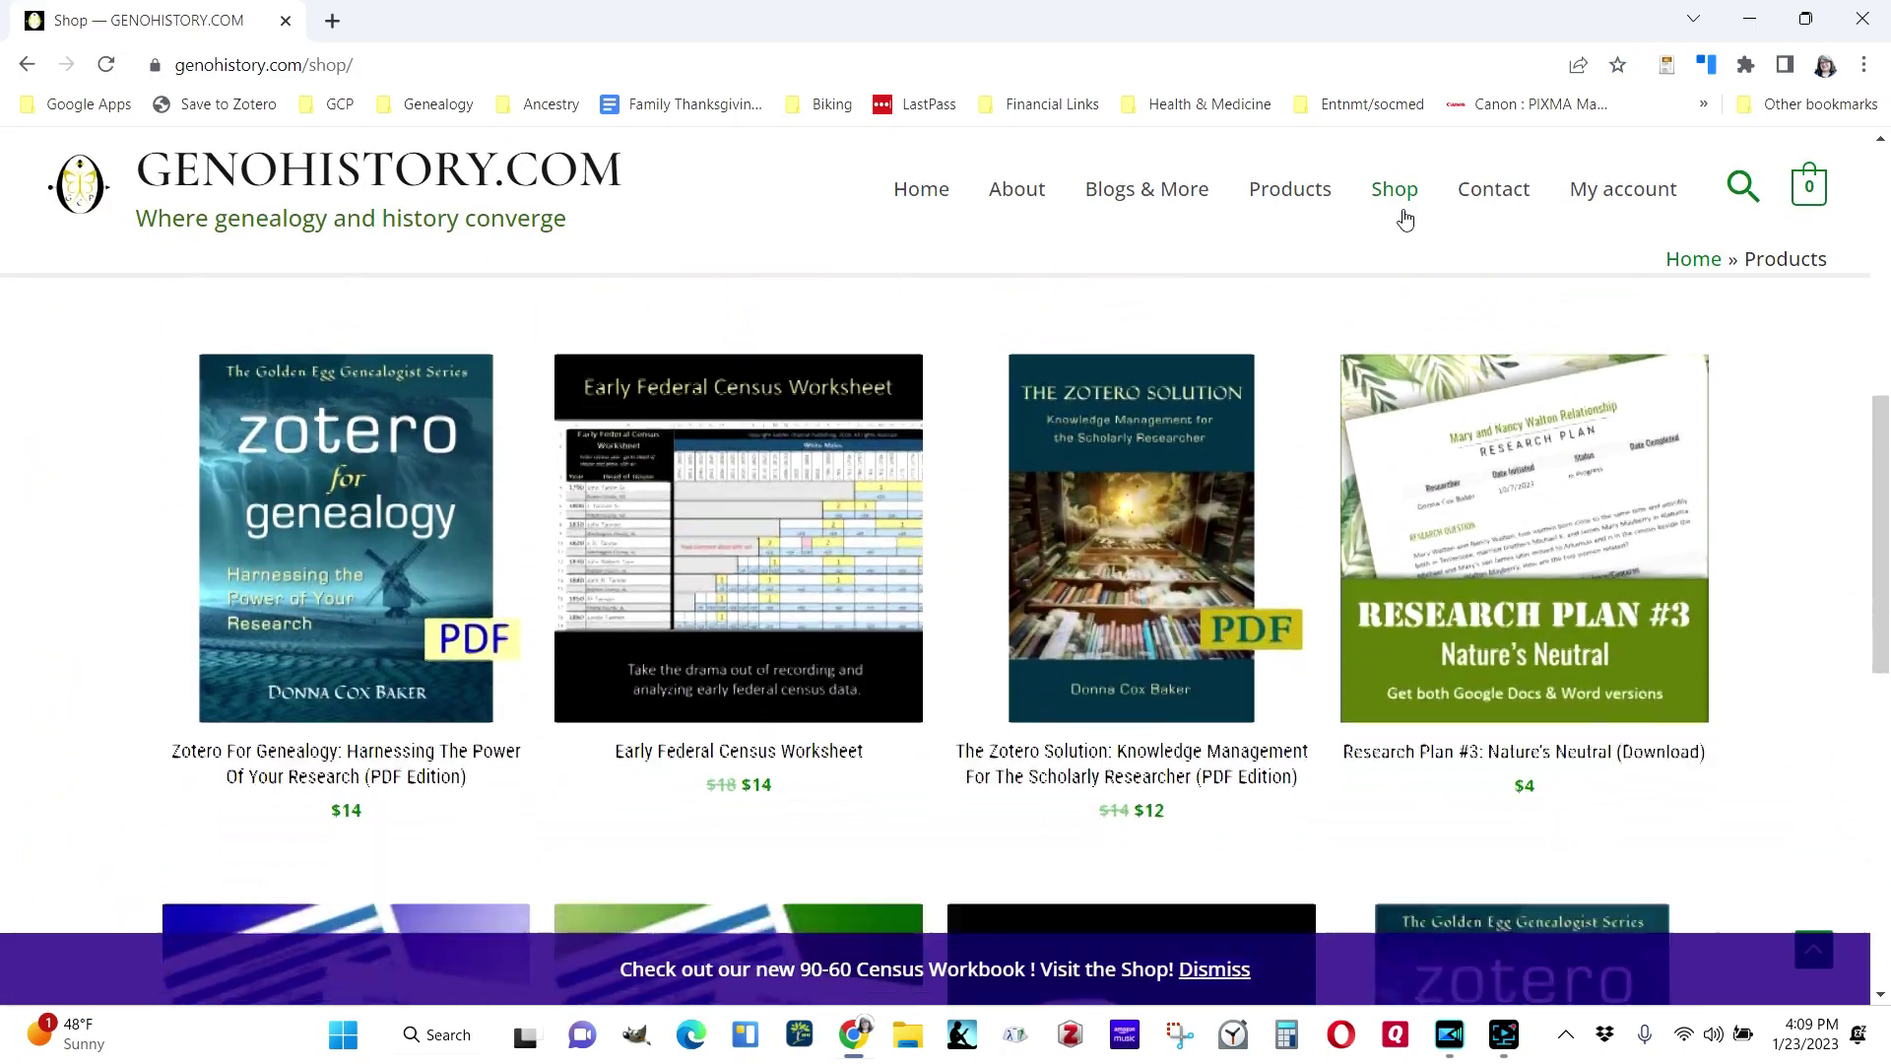
scroll(1404, 219, down, 4)
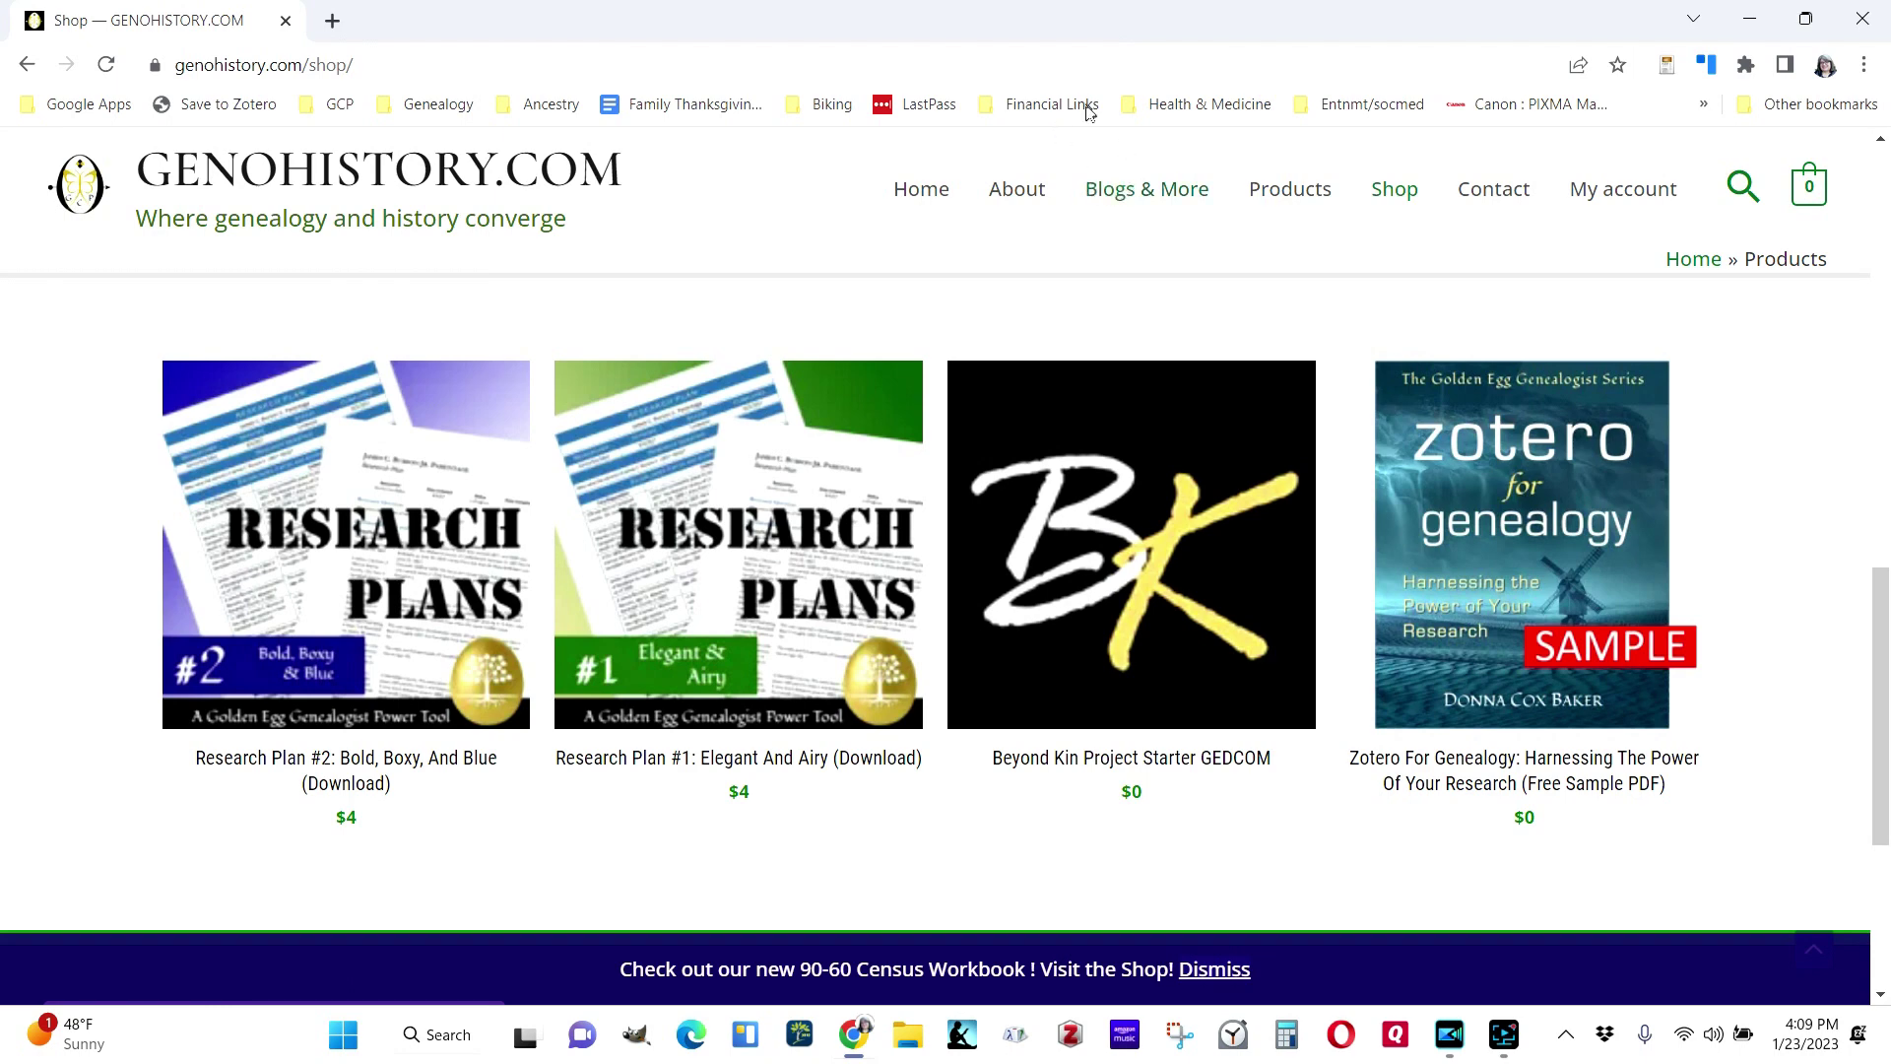
click(1157, 510)
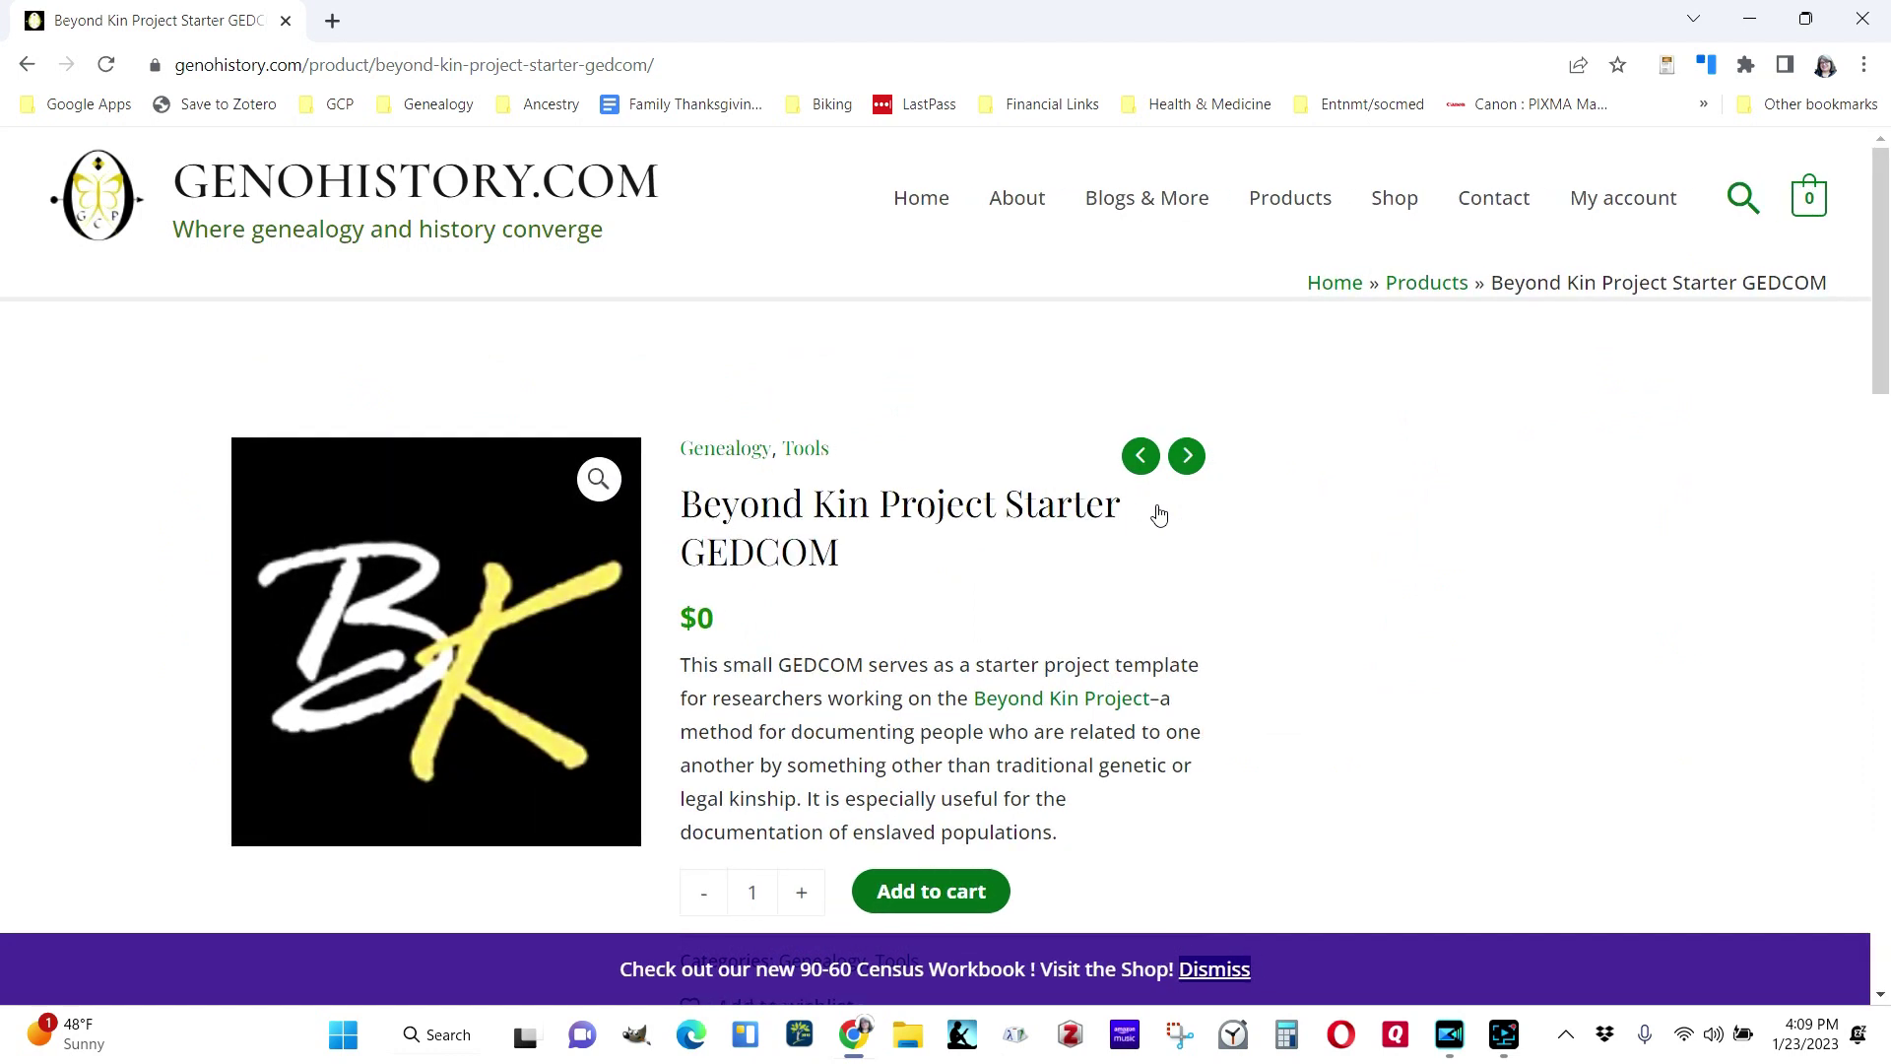
Add the $0 starter GEDCOM to the cart and proceed to checkout
click(938, 905)
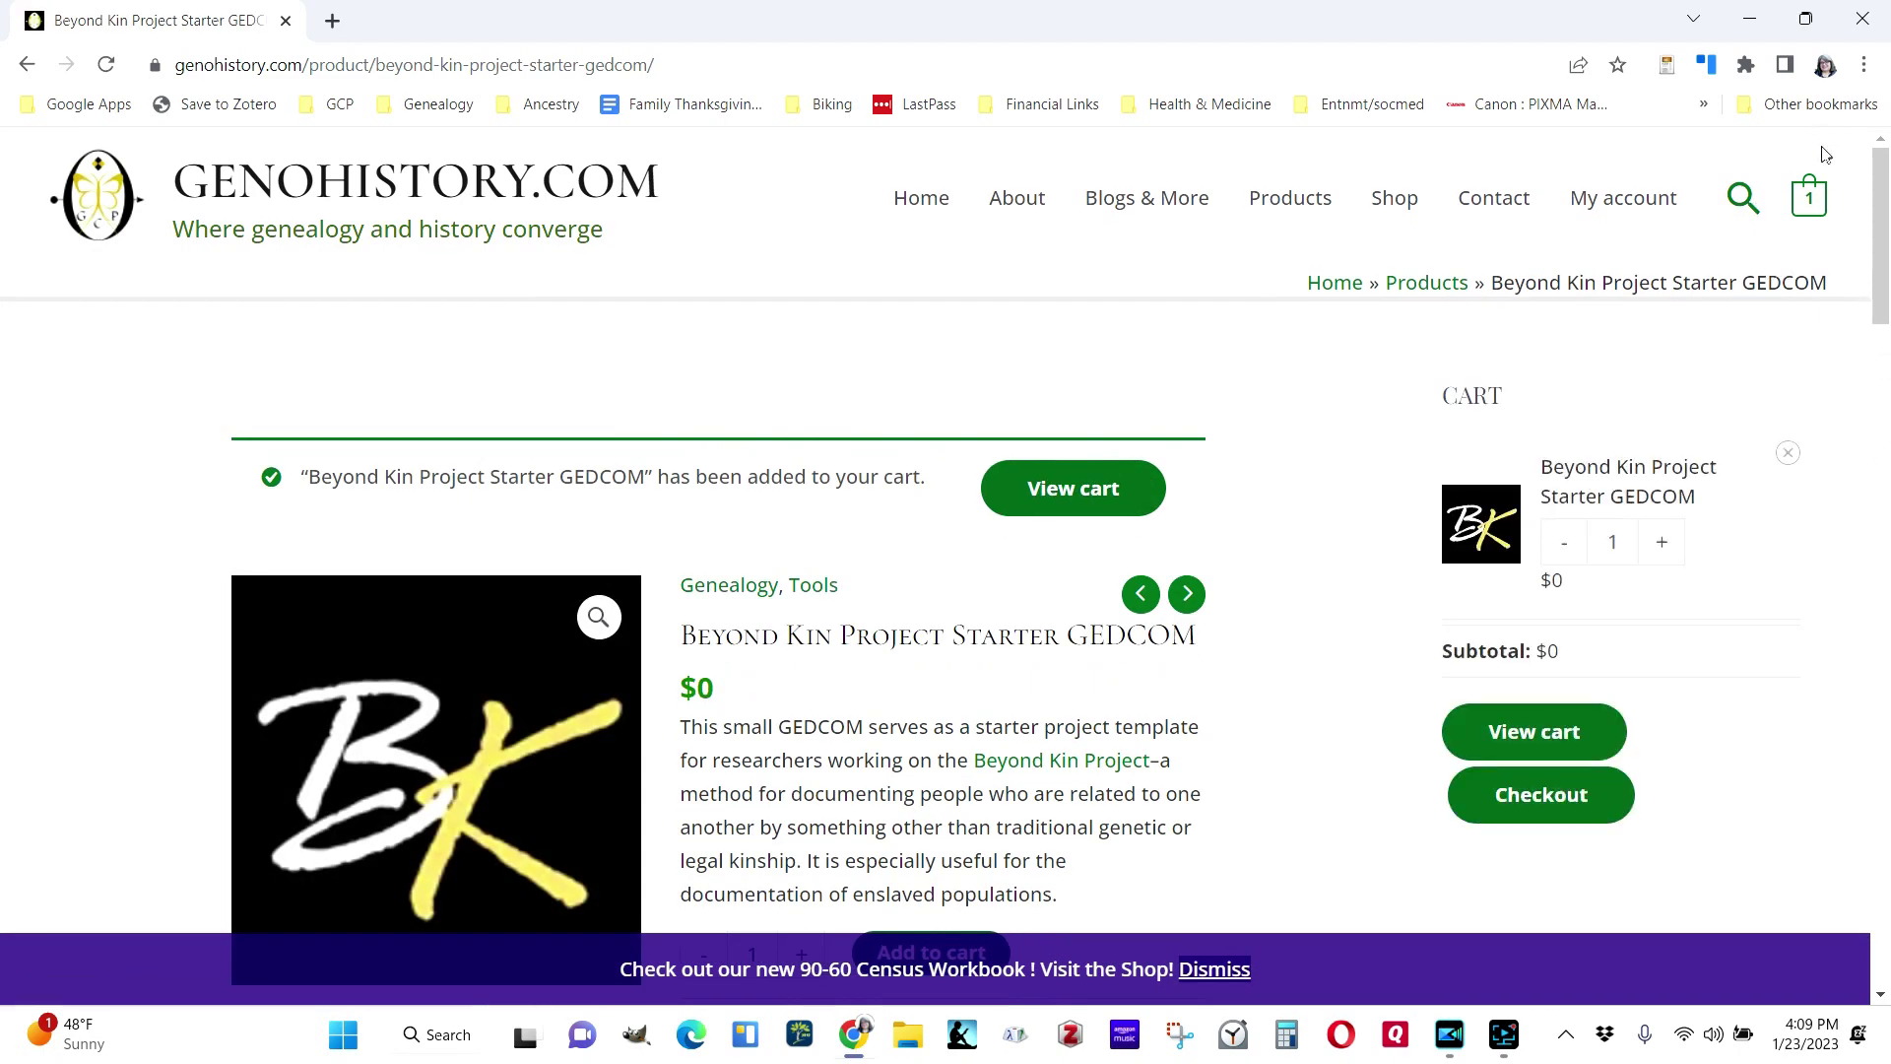
click(1815, 212)
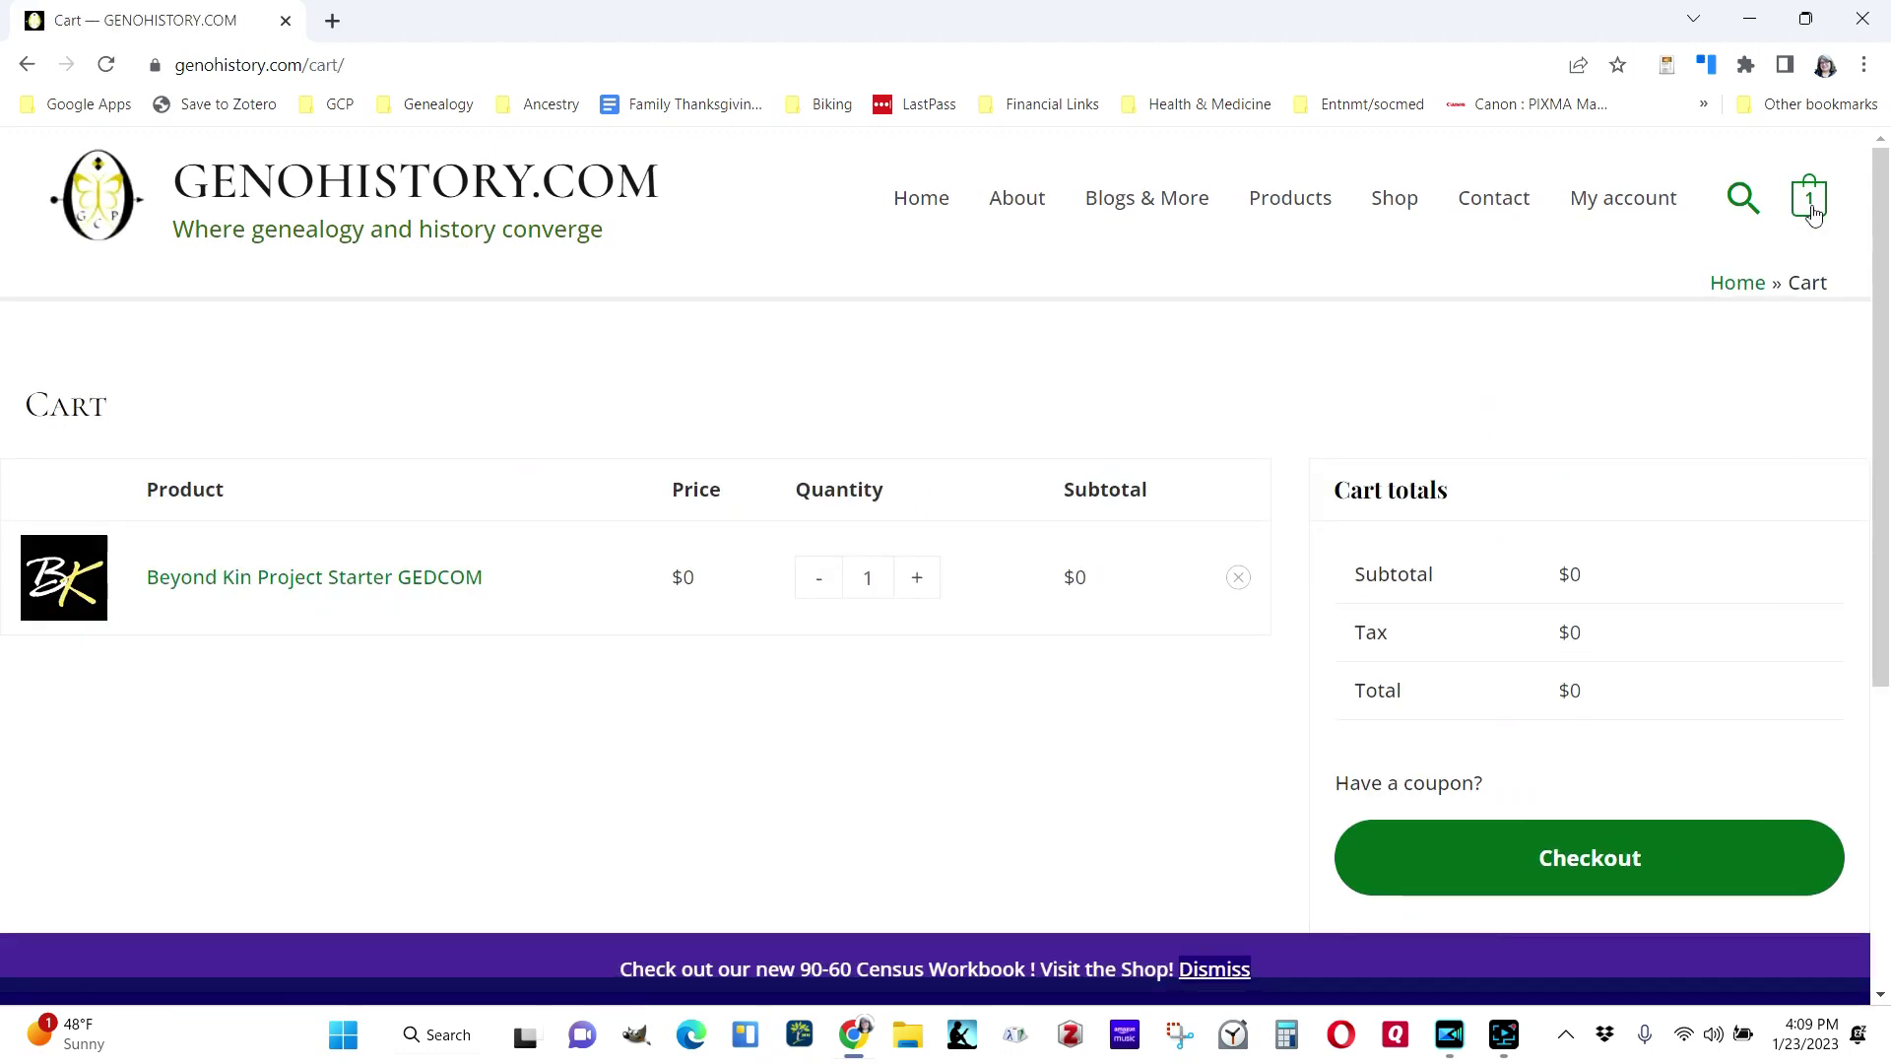
click(1631, 861)
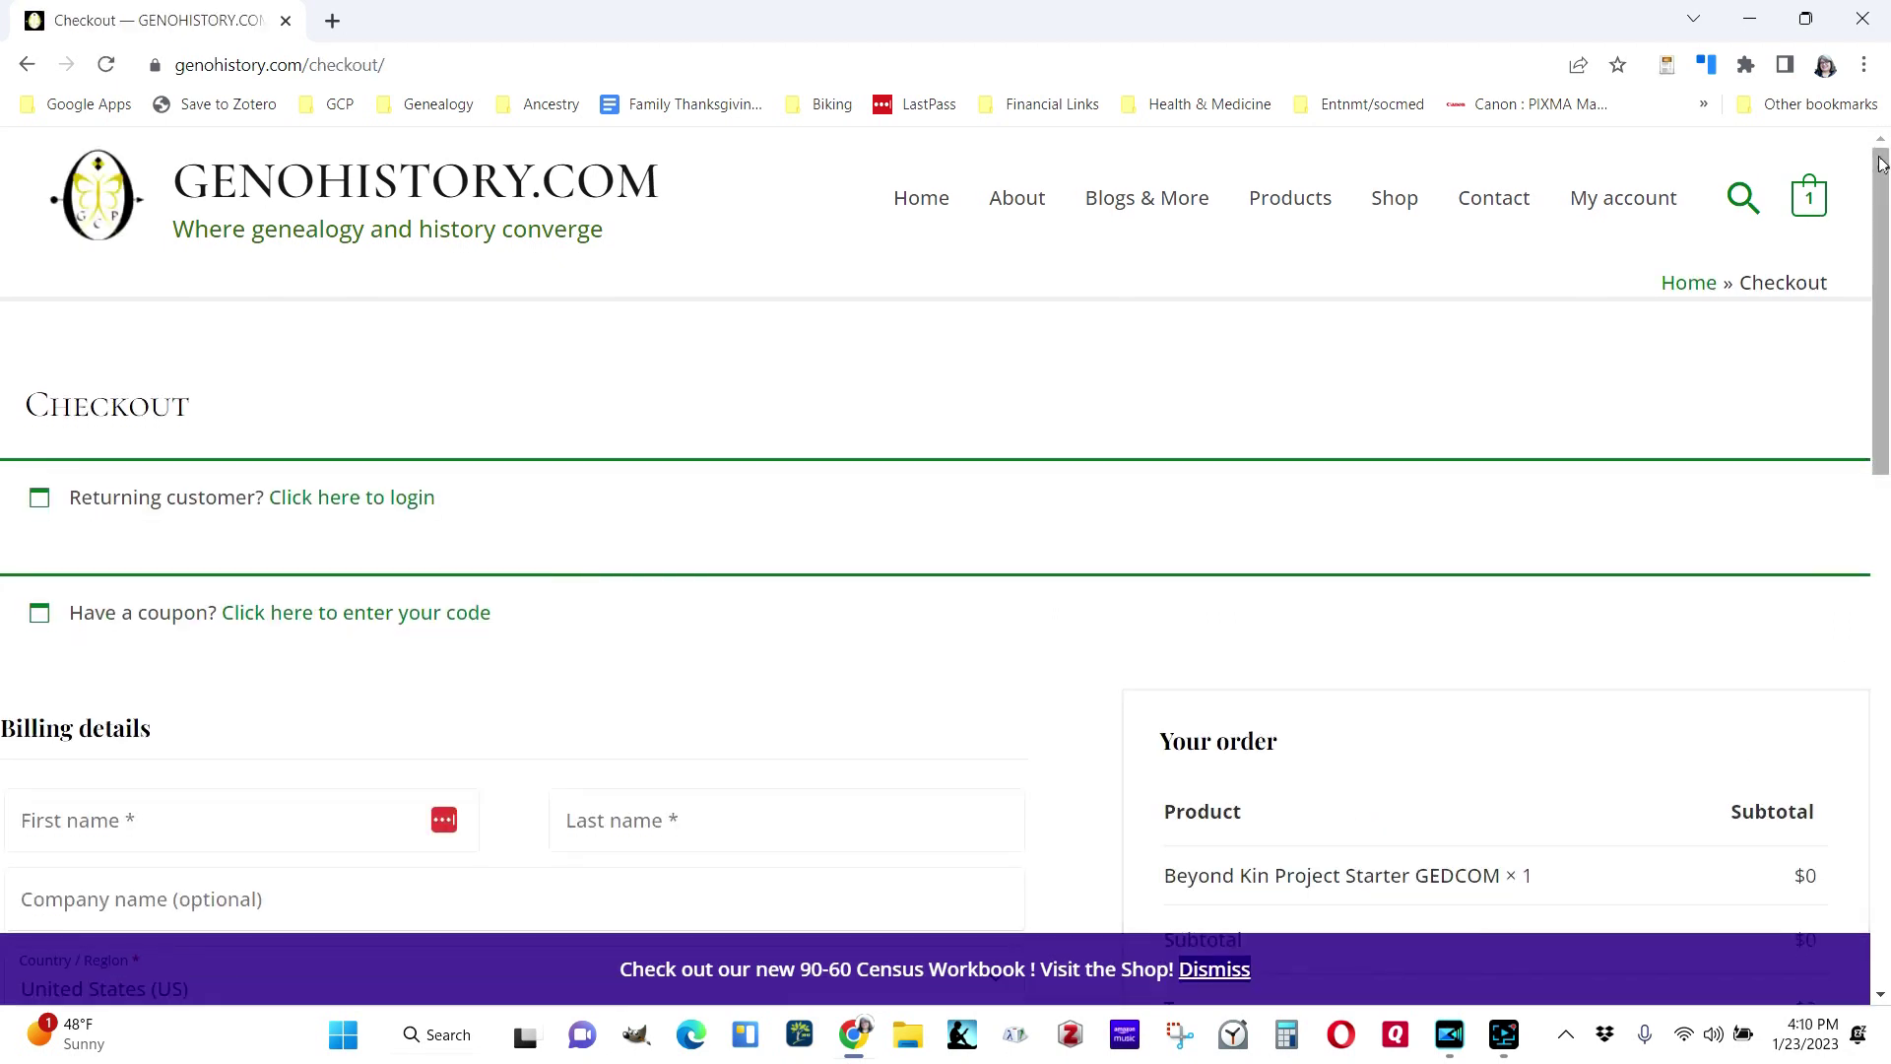
Complete the billing form, agree to the terms and conditions, and place the $0 order
drag(1879, 191, 1887, 369)
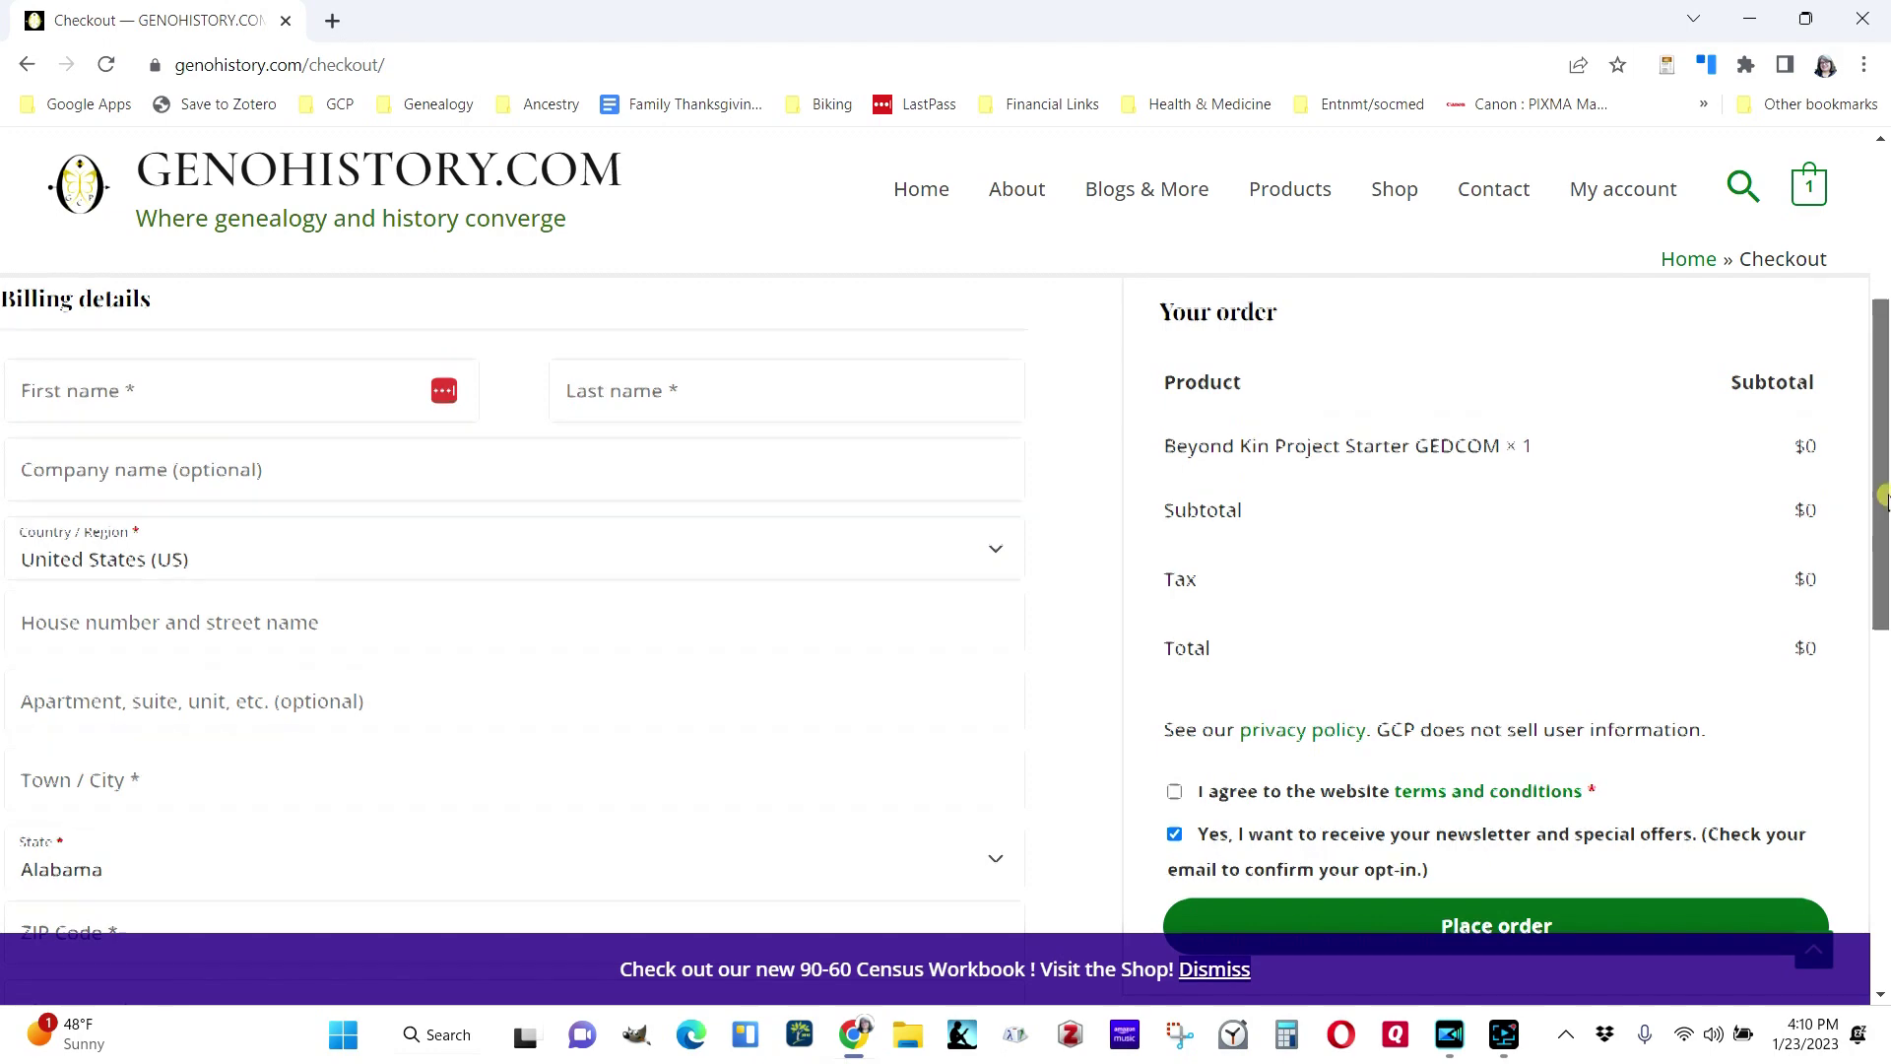
scroll(1886, 508, down, 1)
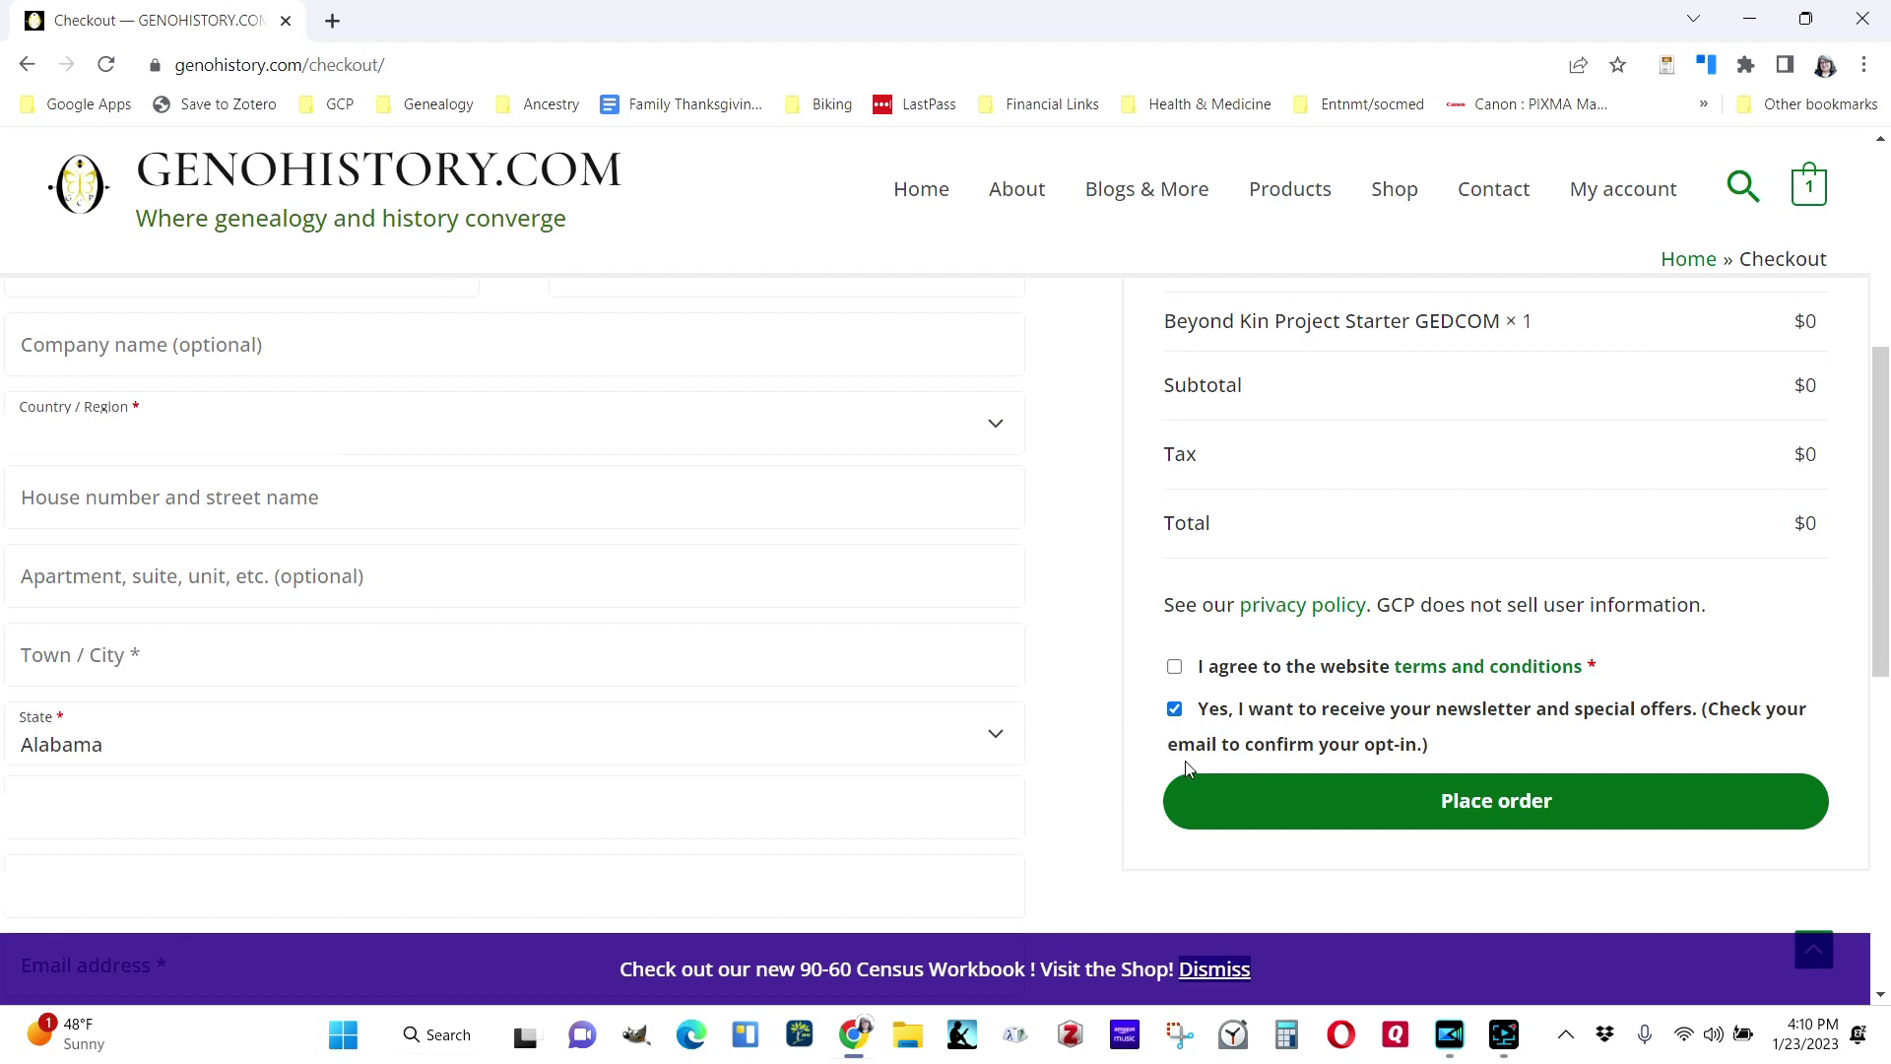
scroll(1518, 736, down, 1)
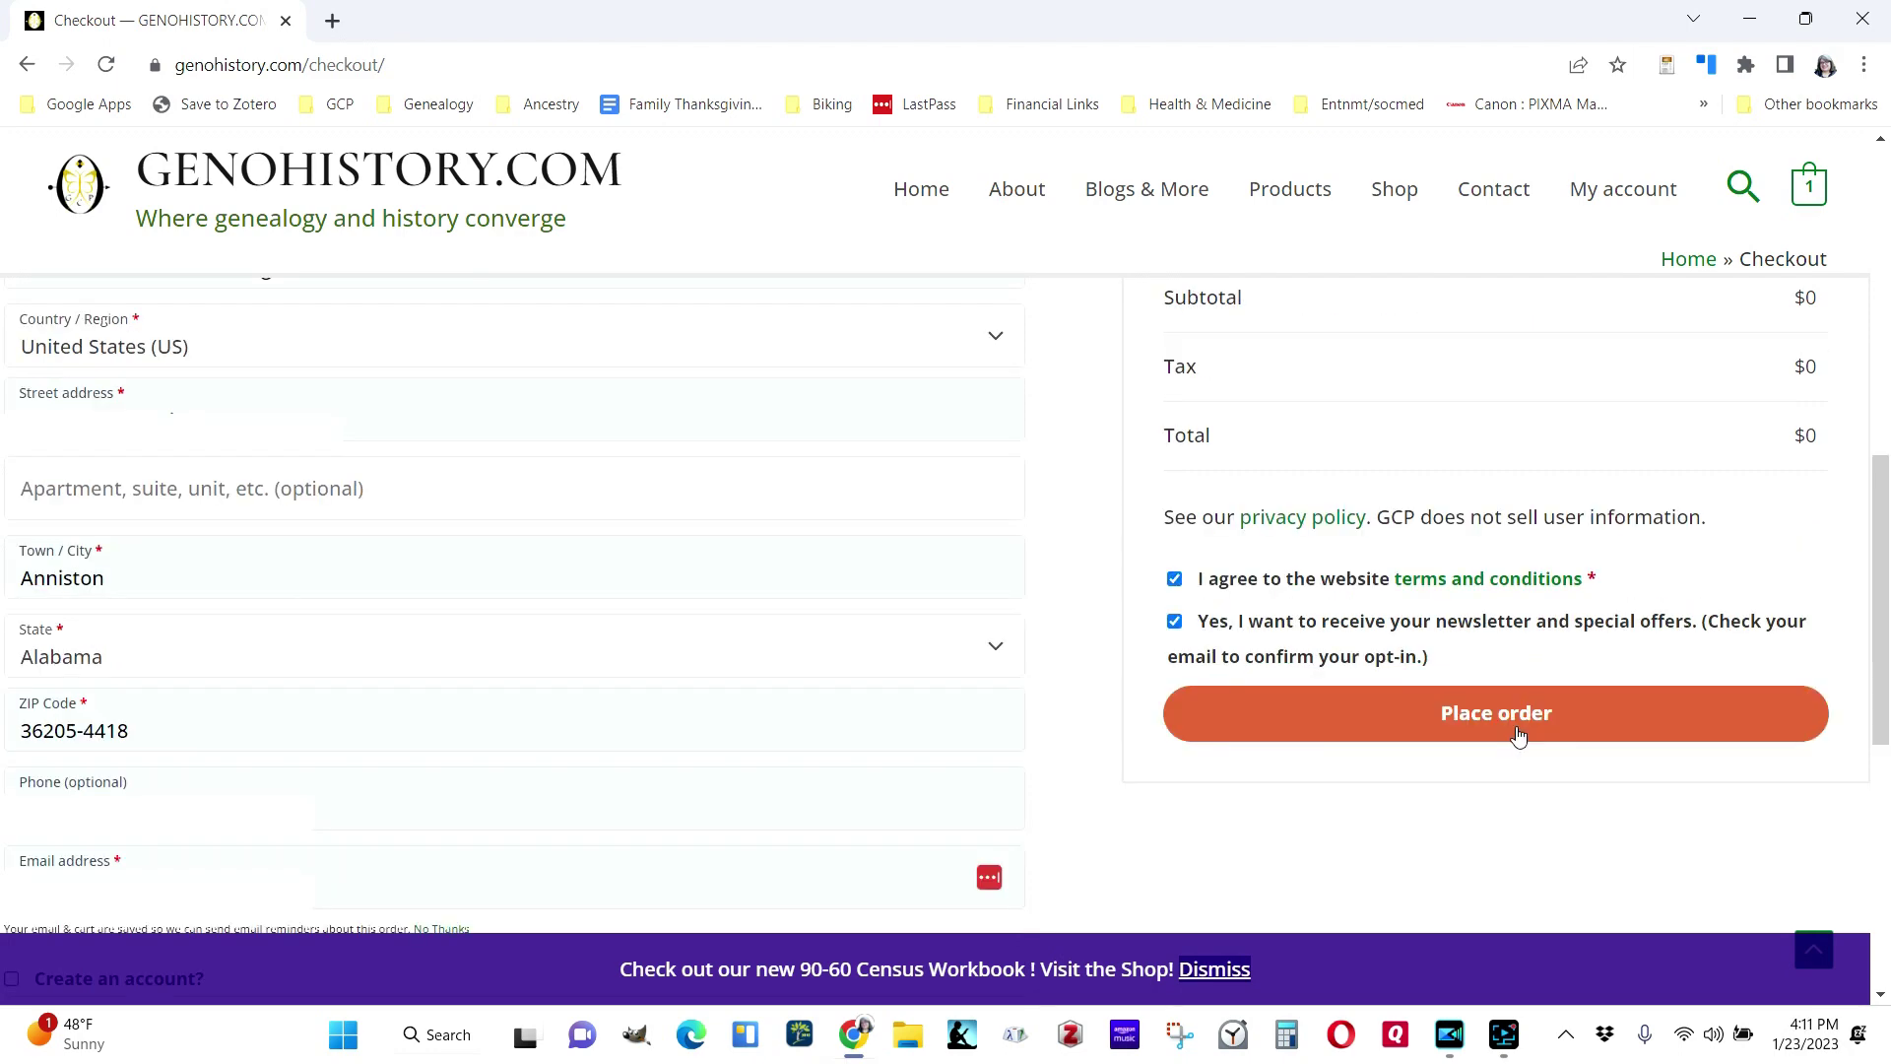
click(1518, 734)
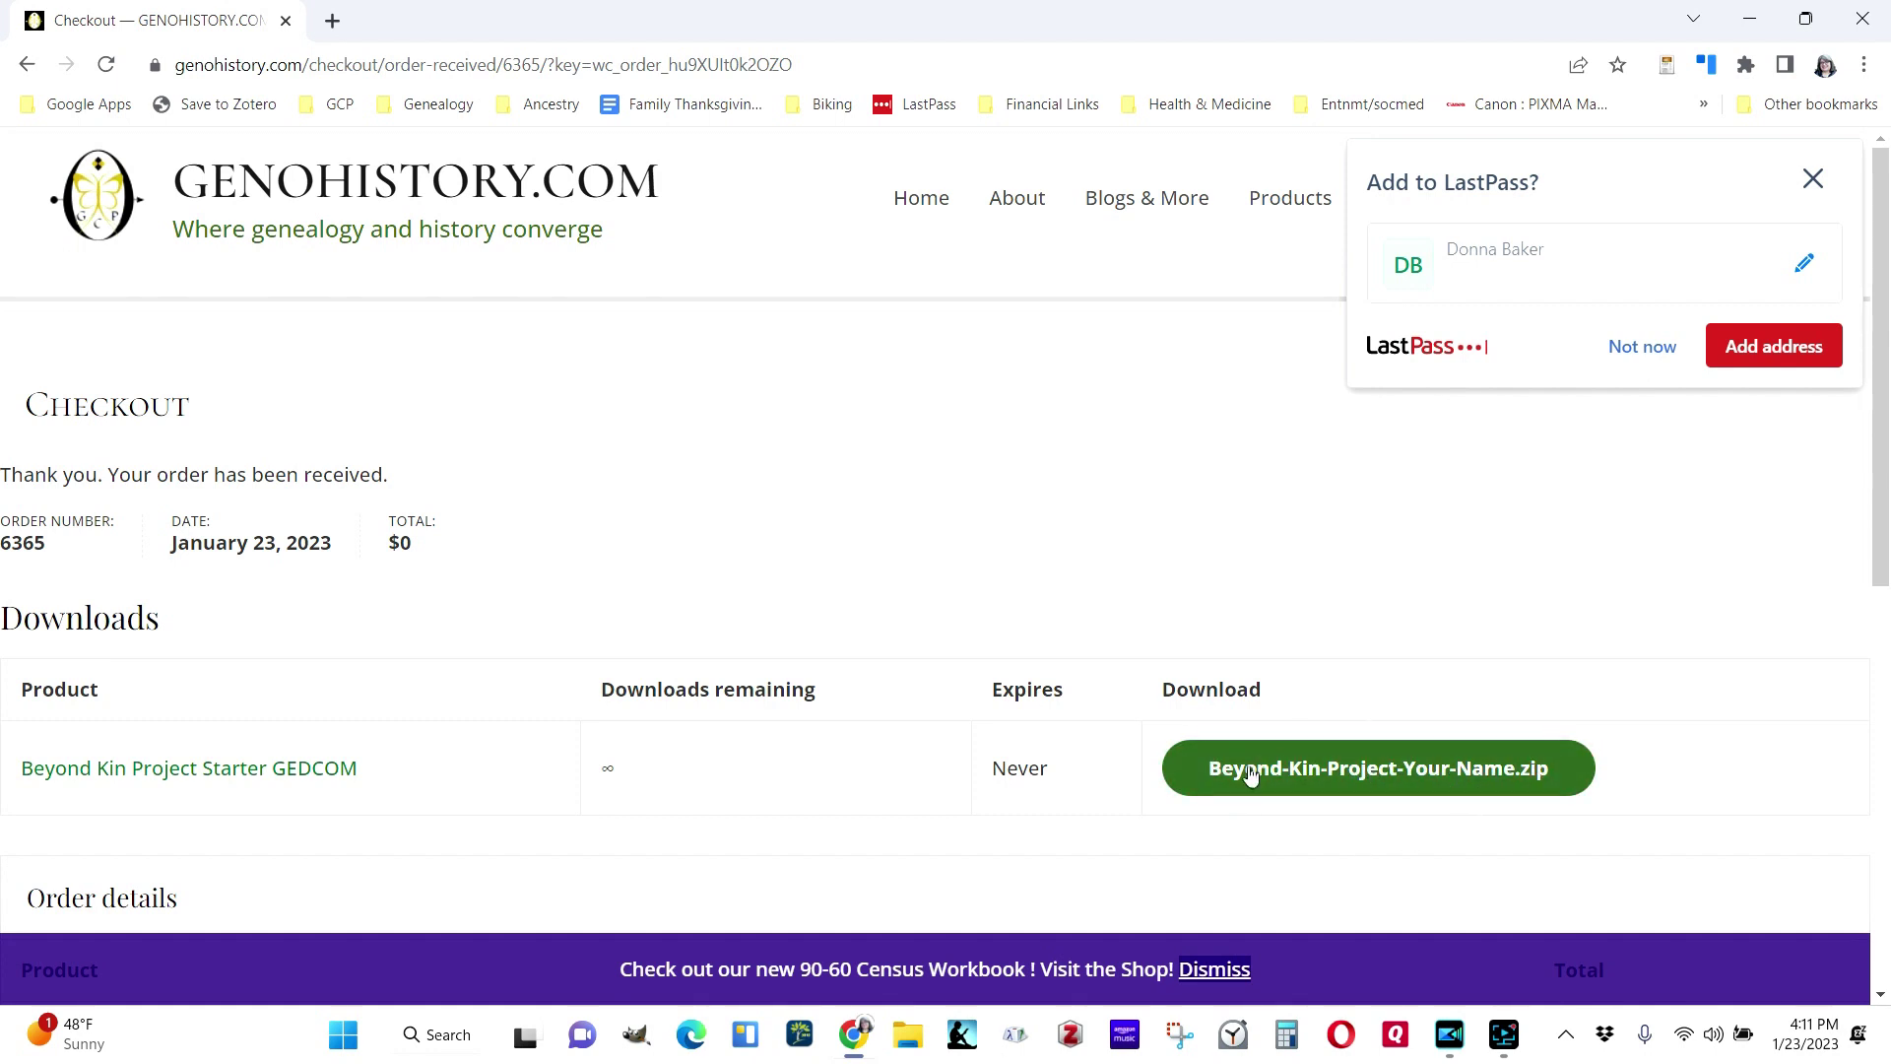
Download Beyond-Kin-Project-Your-Name.zip, declining LastPass's offer to save the address
click(1339, 778)
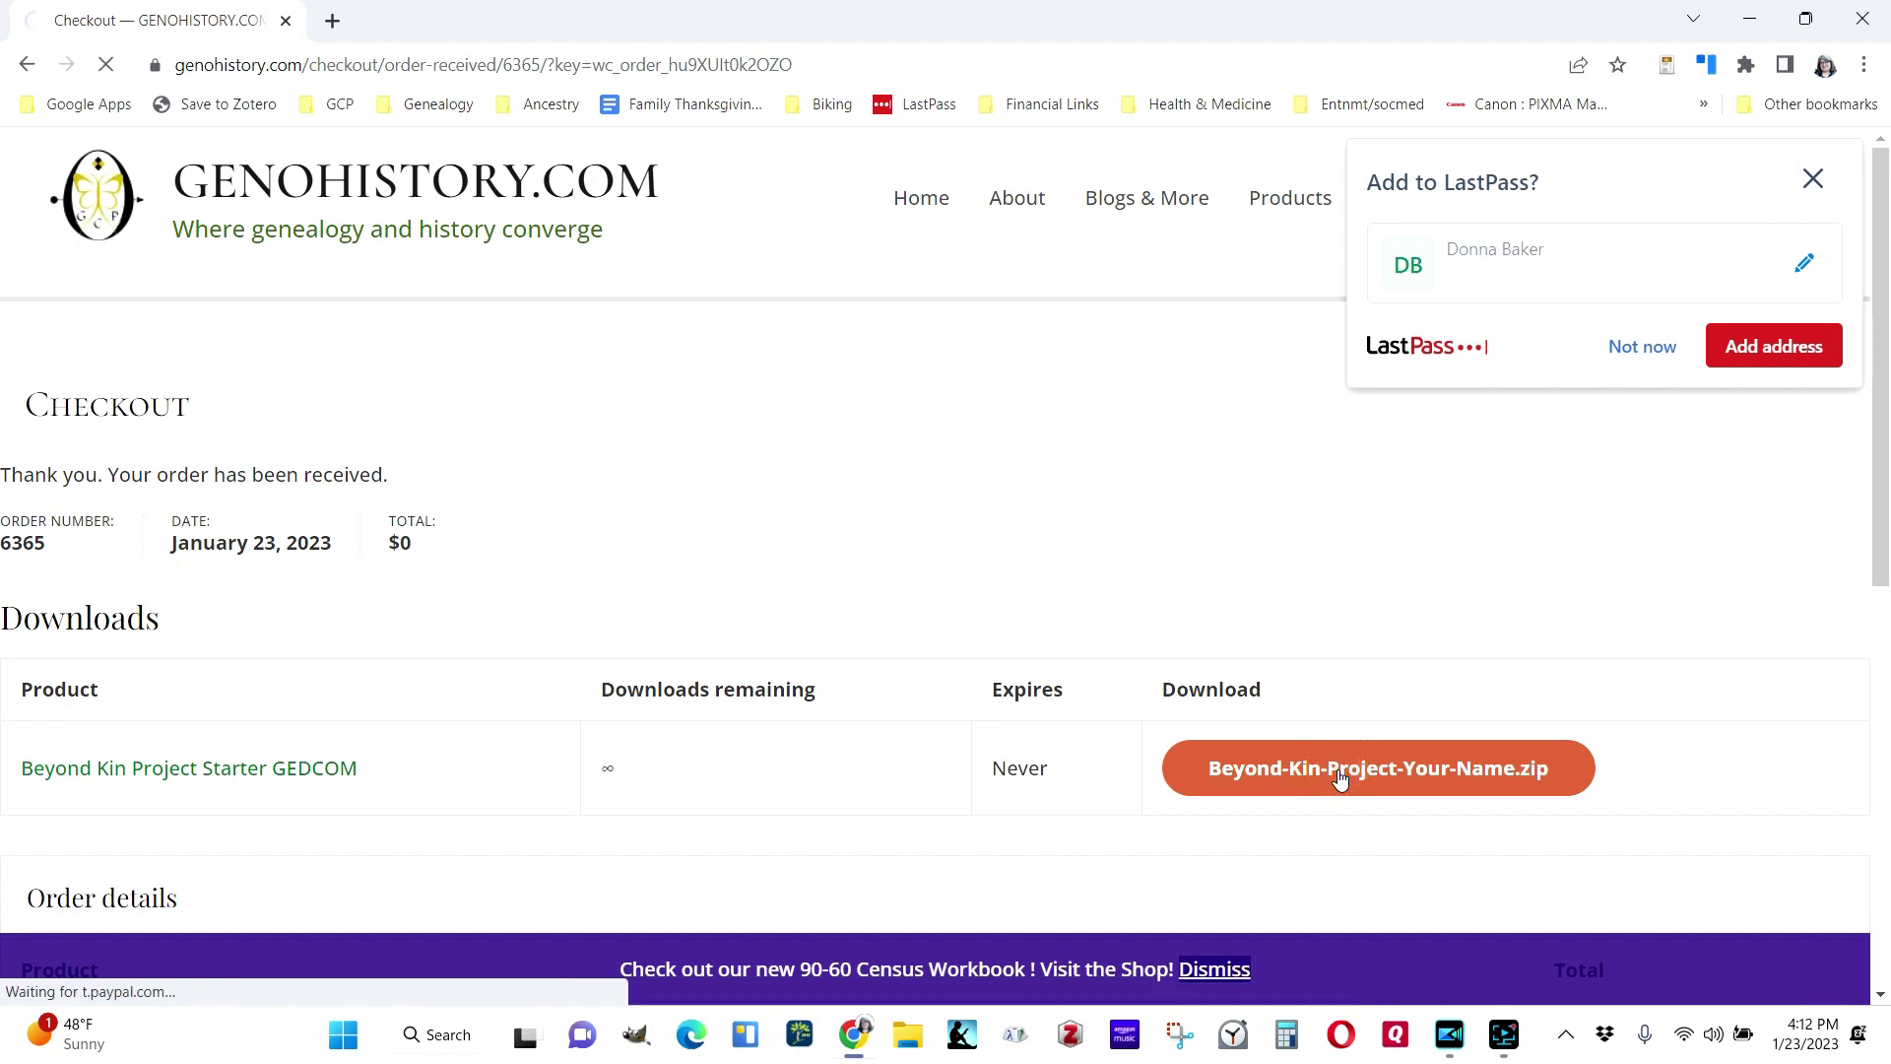
click(1665, 351)
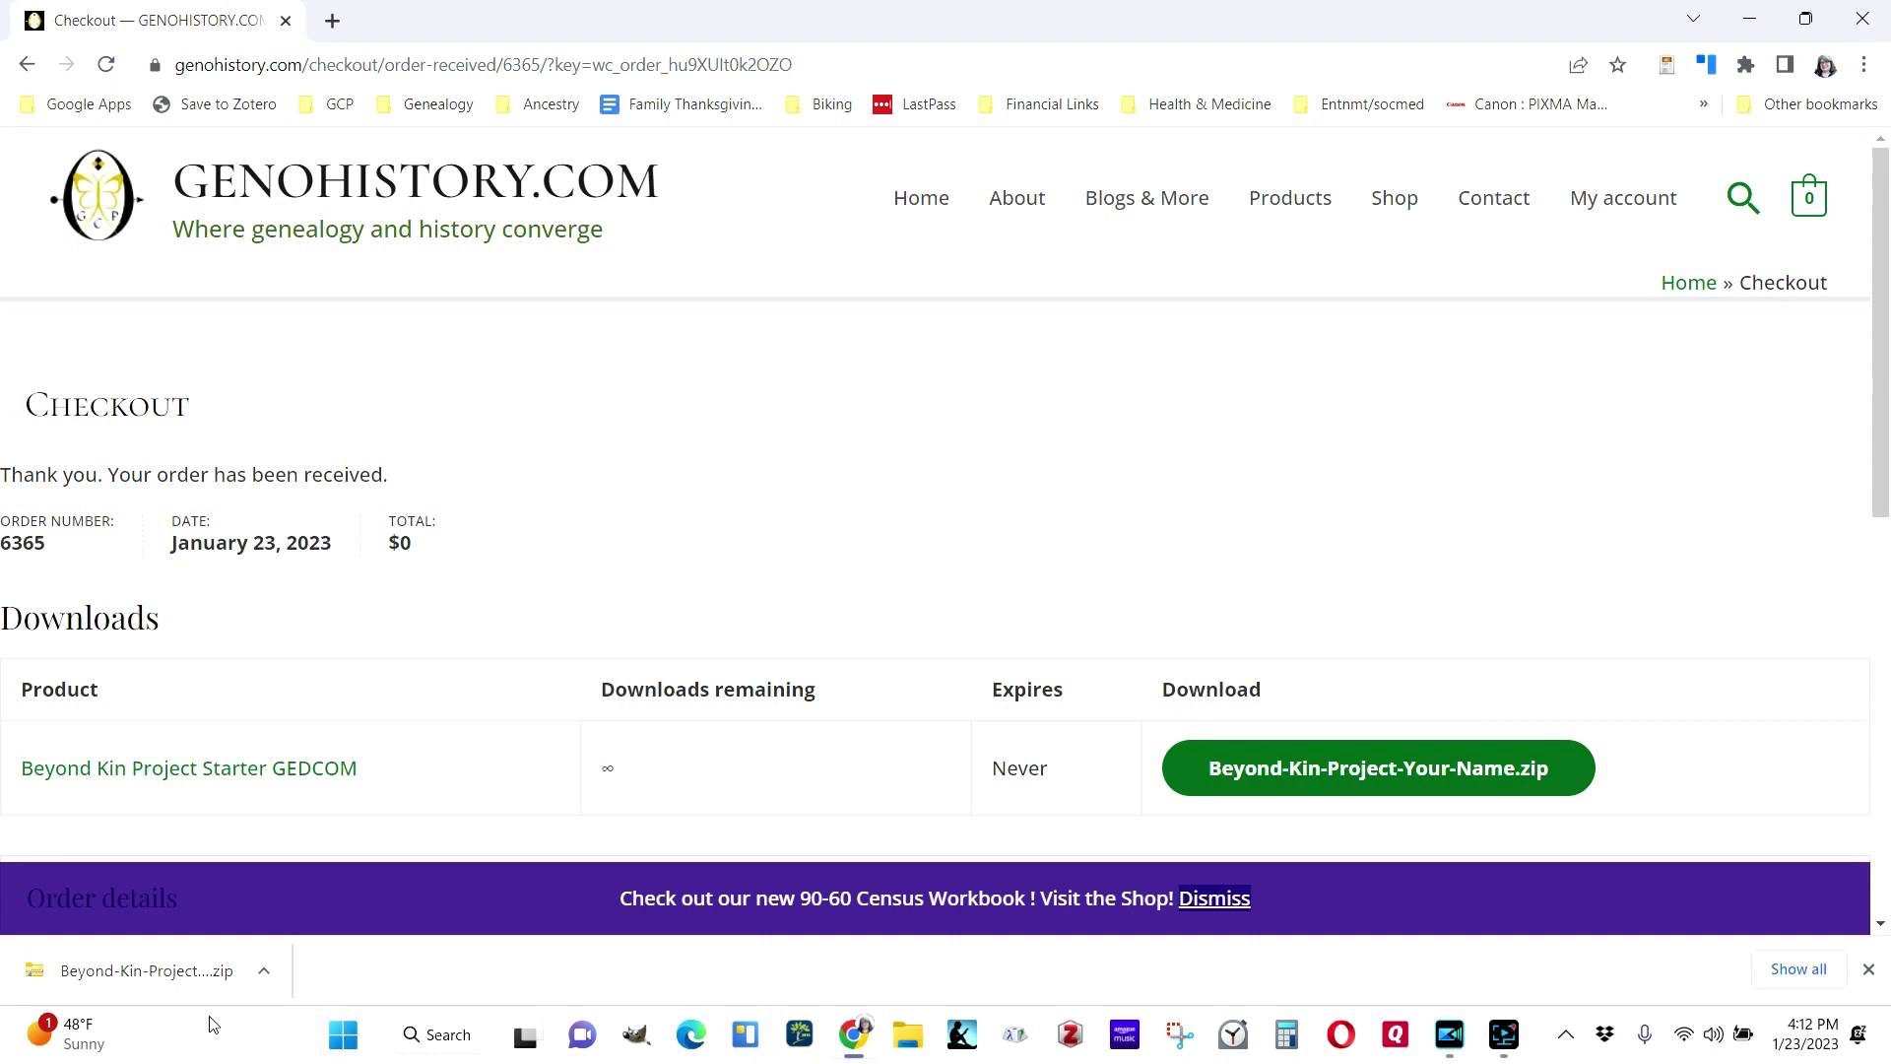
click(263, 971)
Copy 'Beyond Kin Project--Your Name.ged' from the downloaded zip into the Downloads folder
click(335, 882)
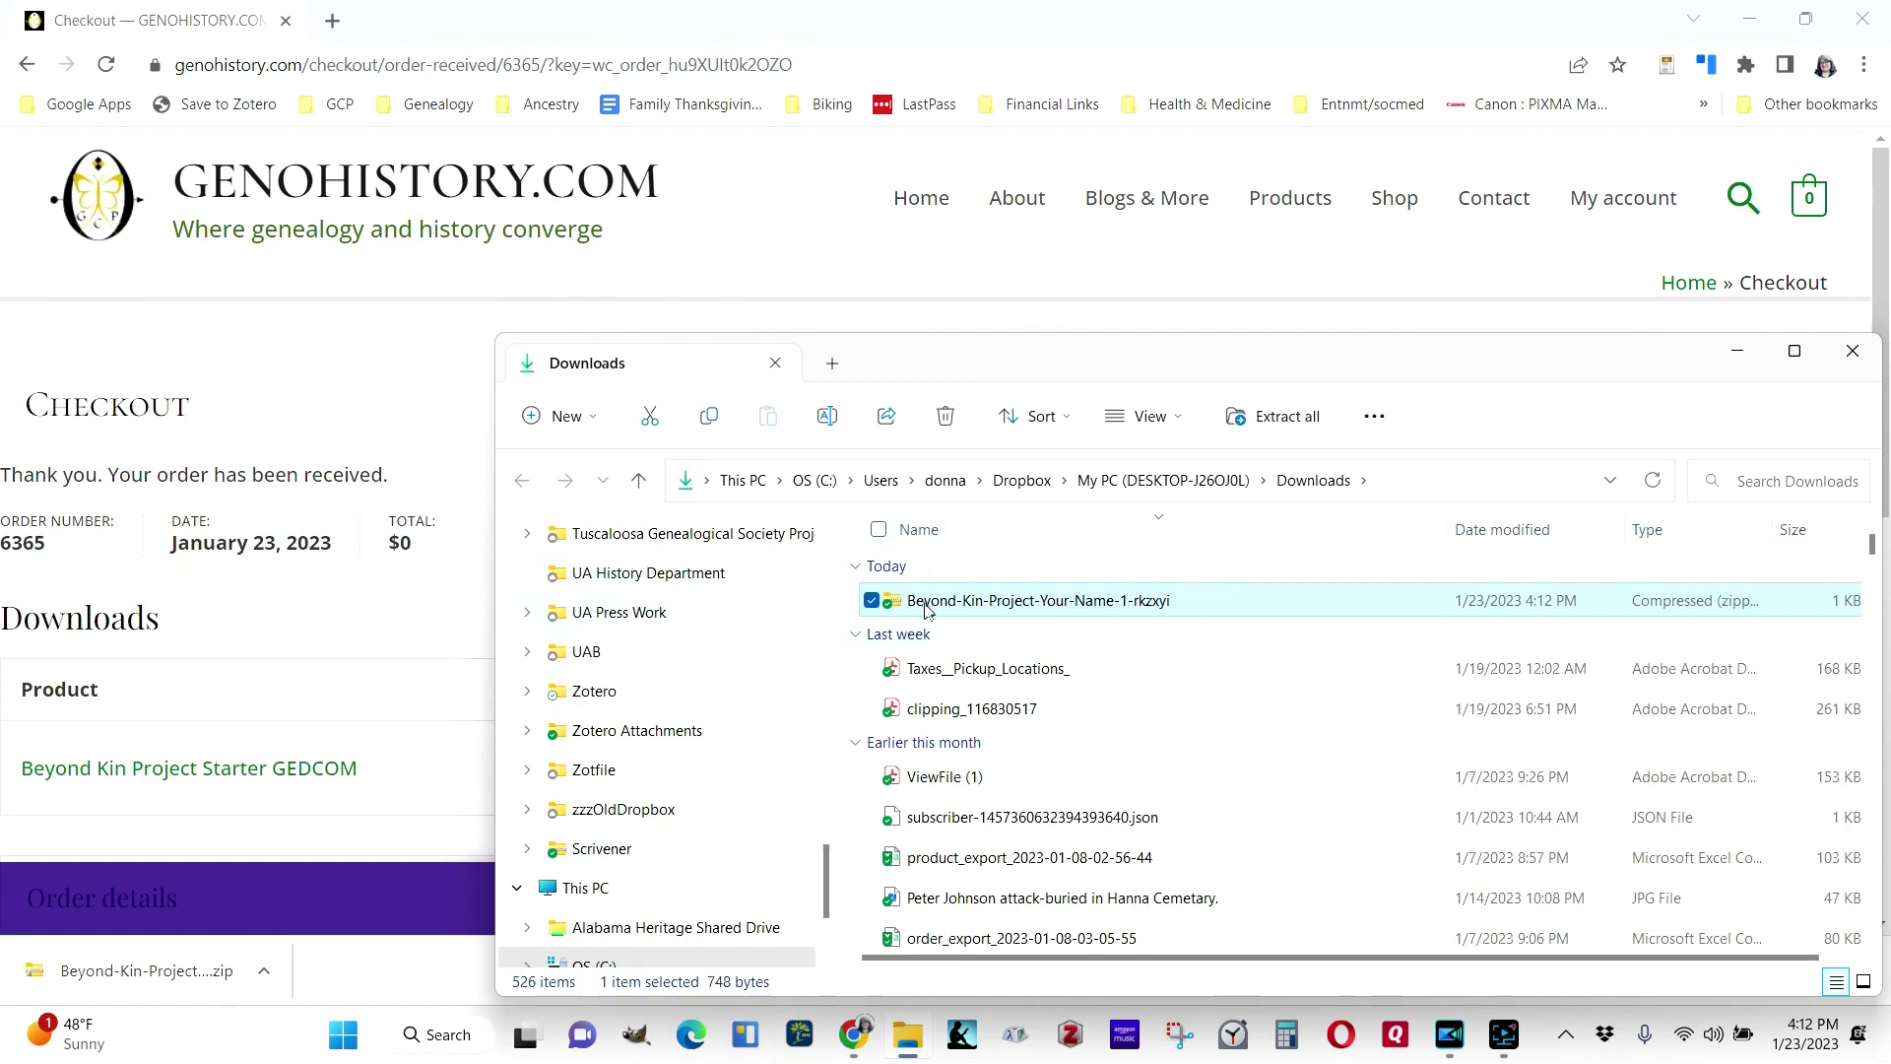
double_click(893, 611)
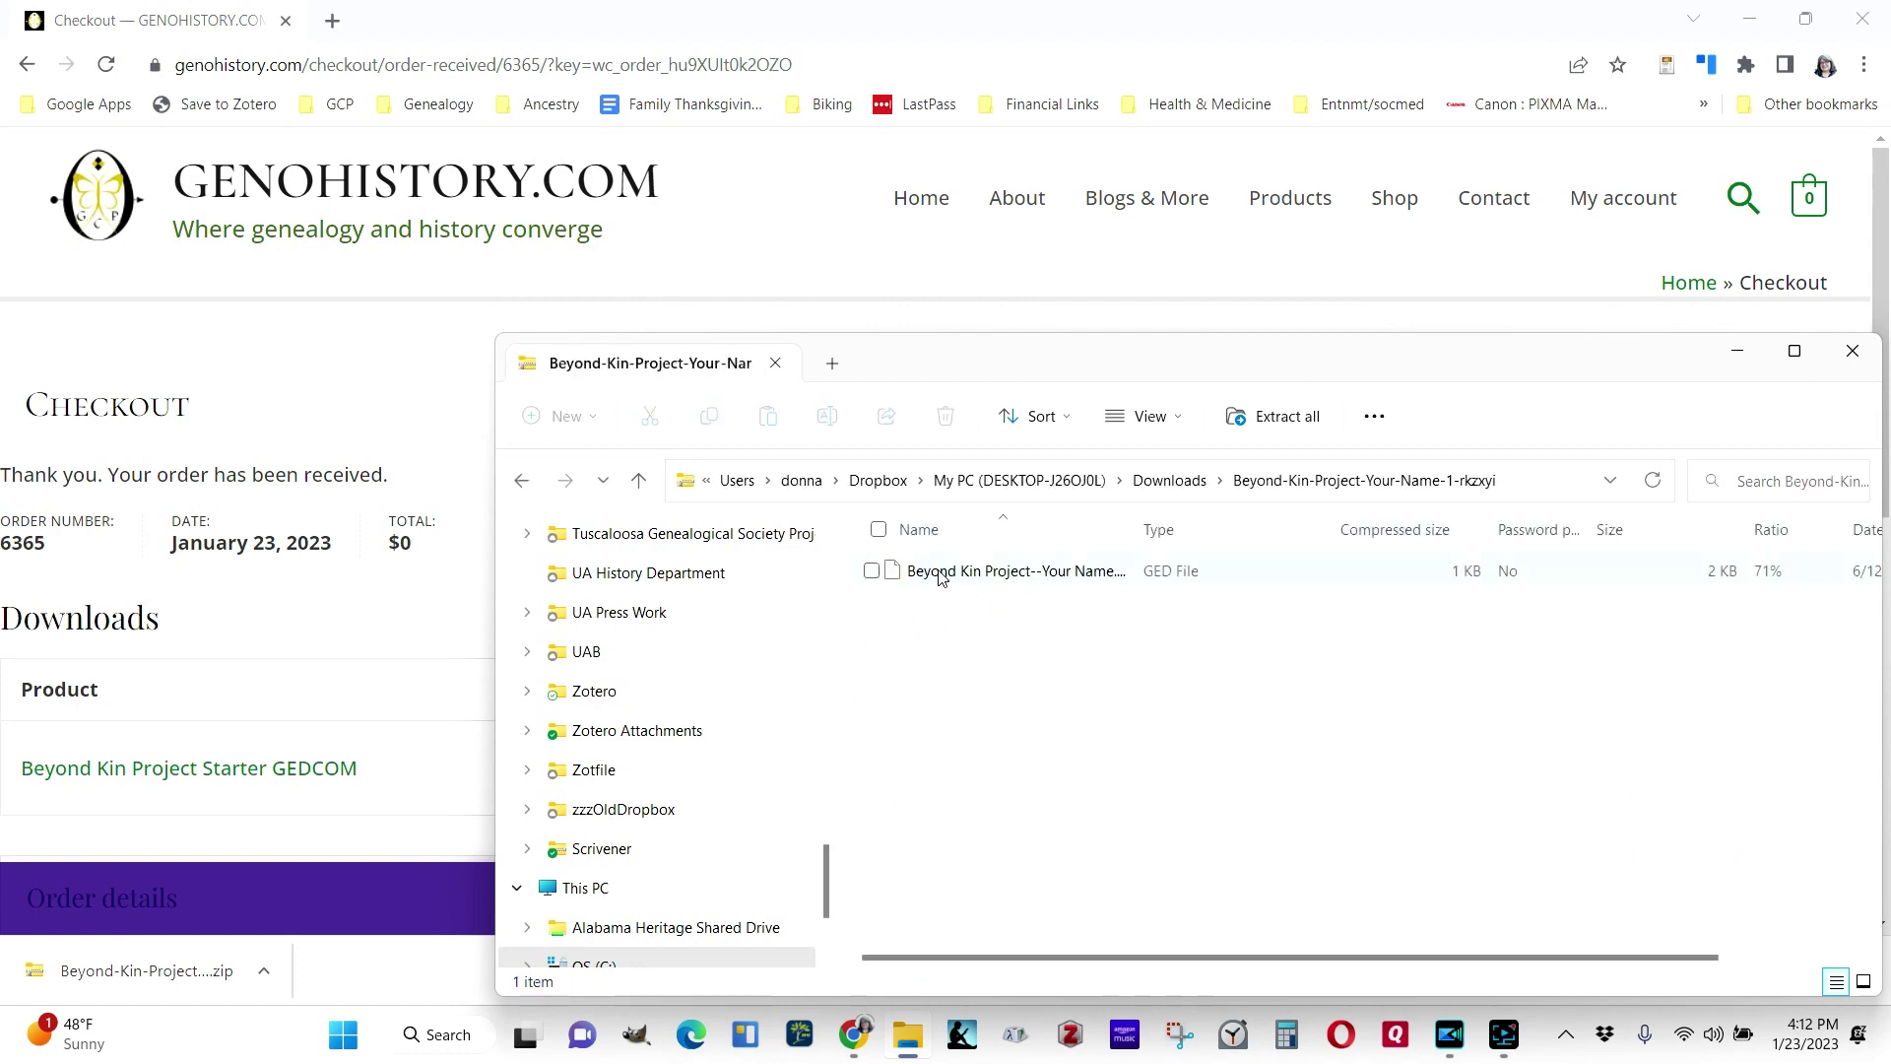
drag(1139, 525, 1249, 532)
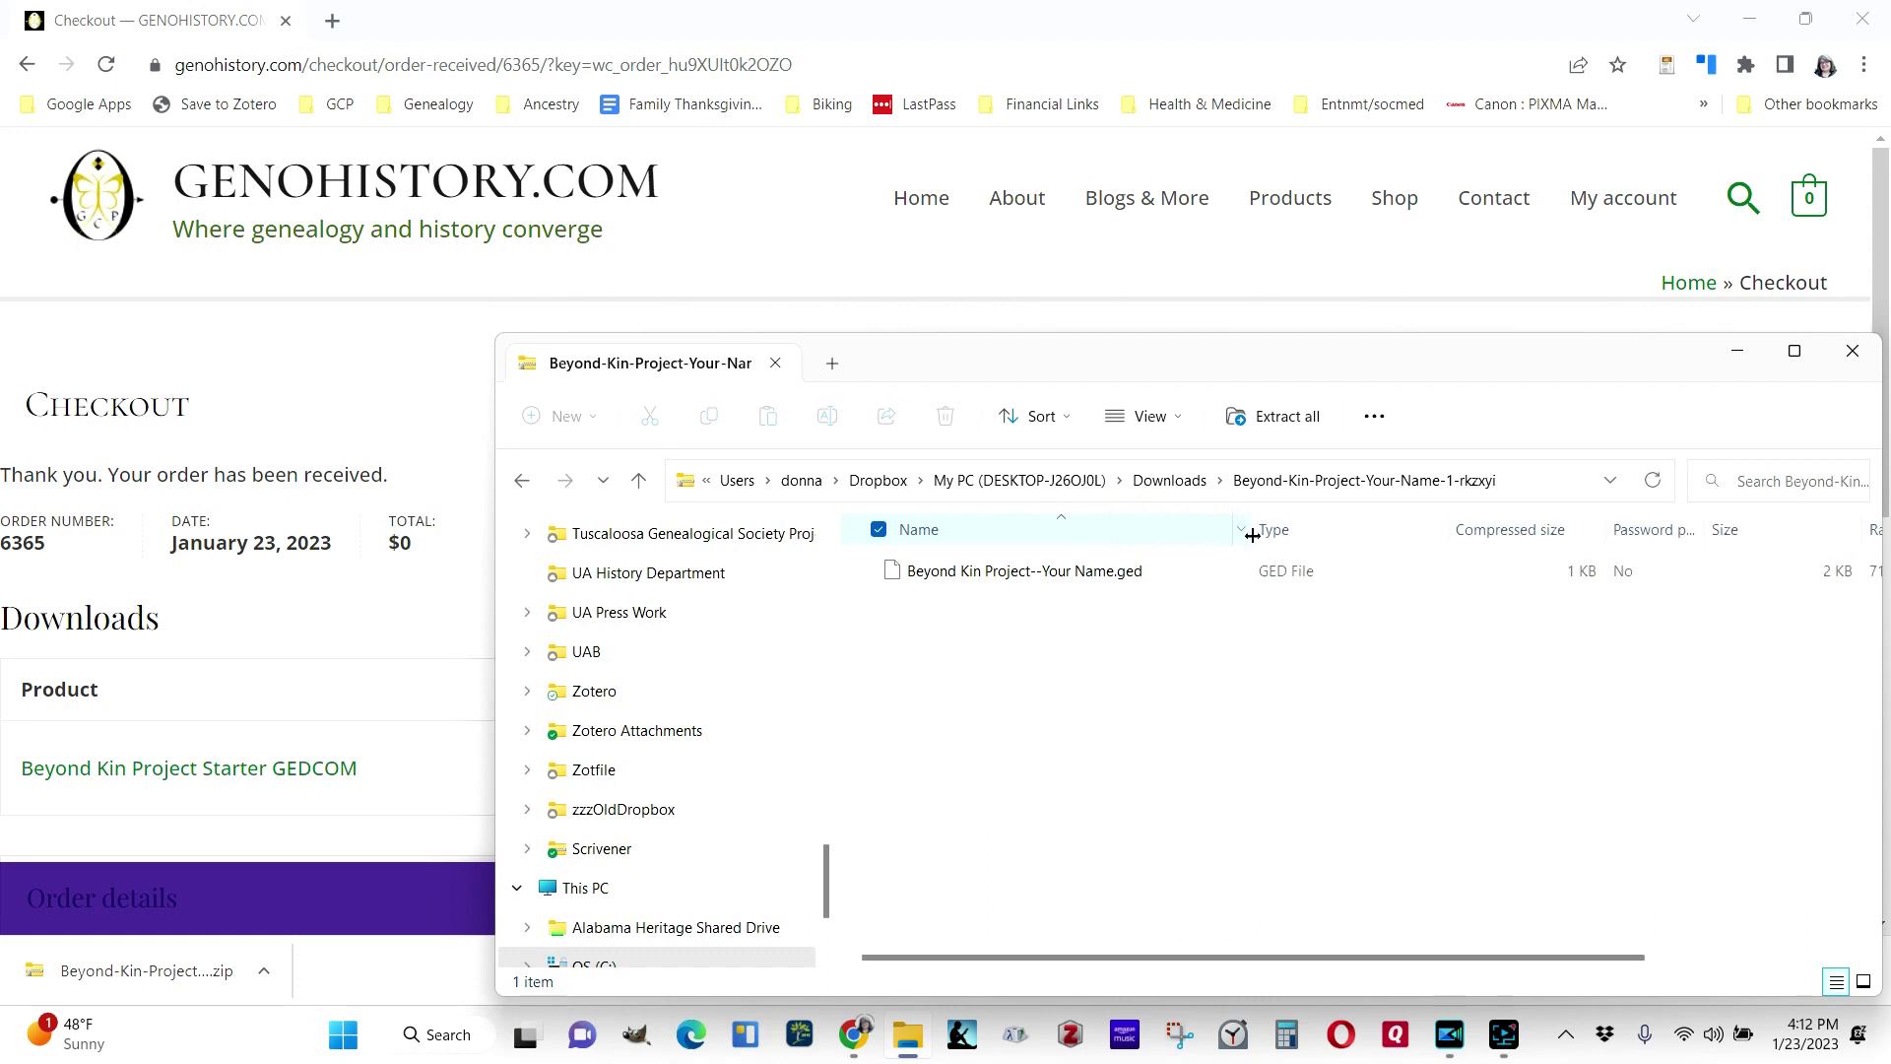
click(963, 581)
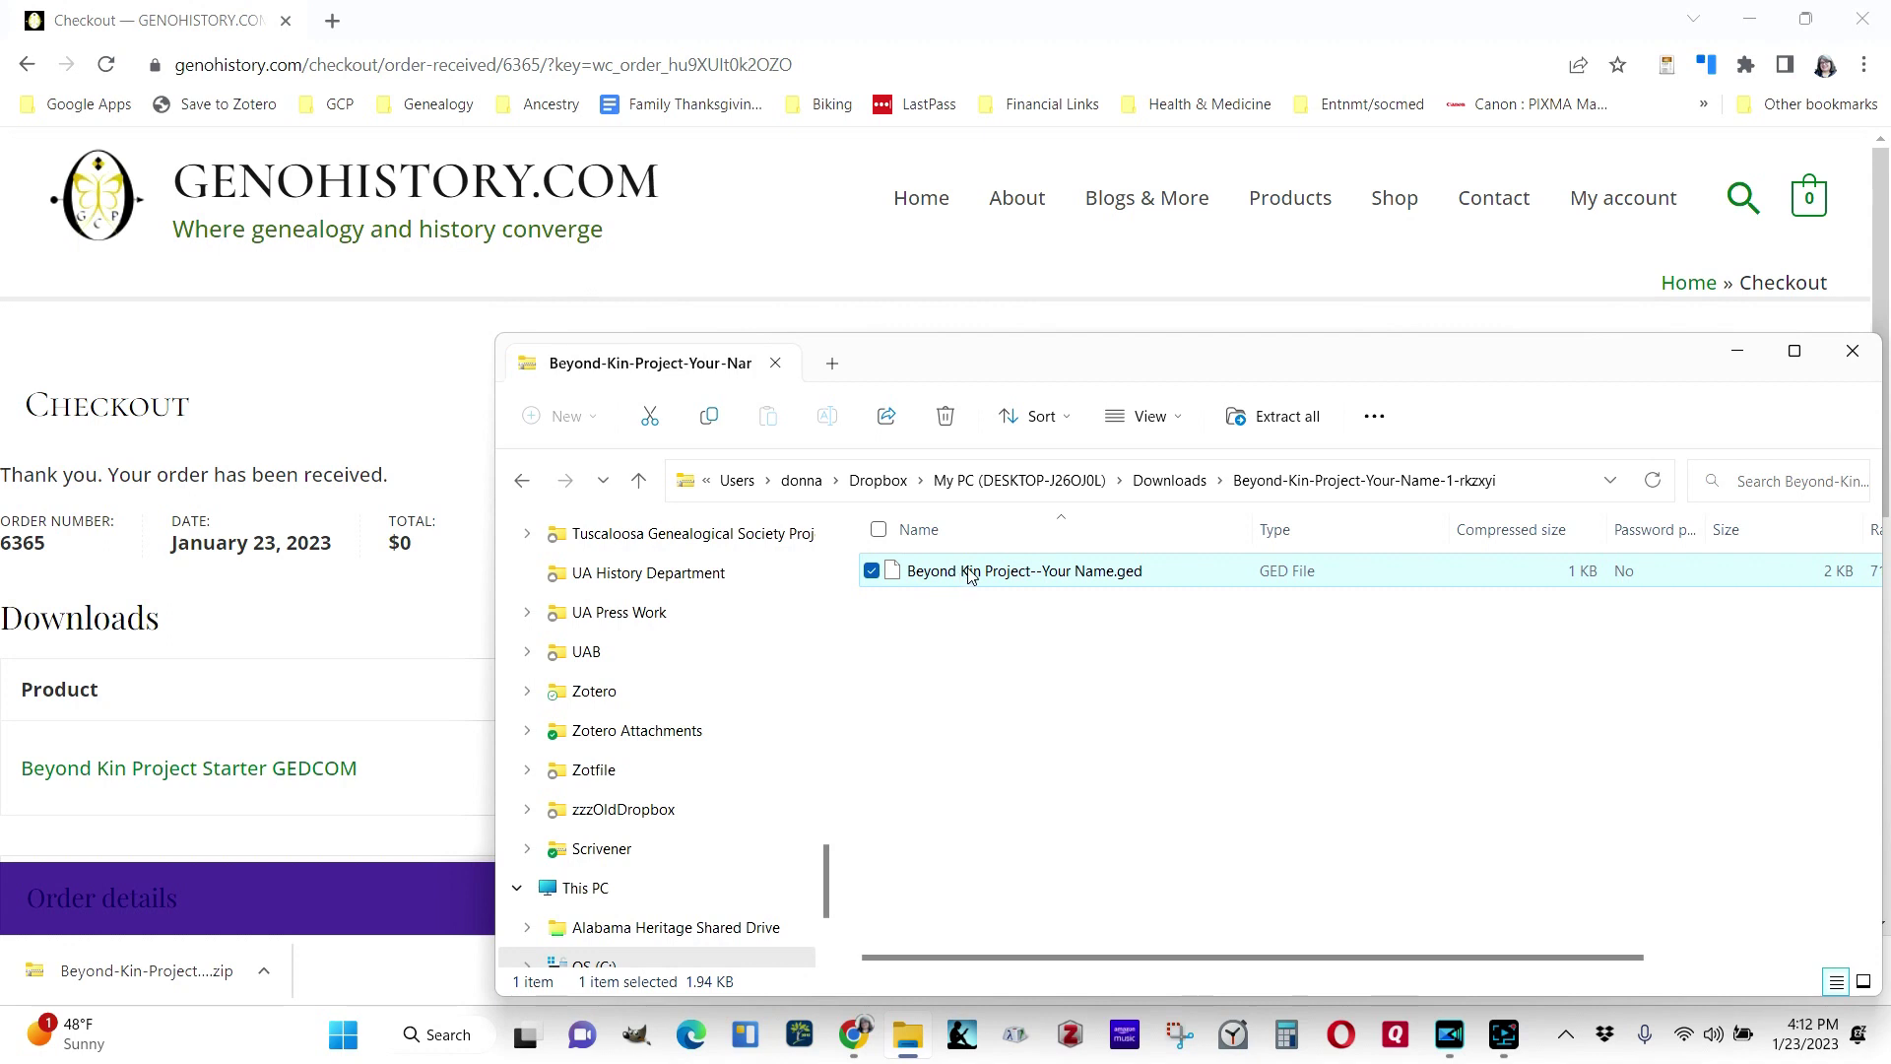
right_click(970, 576)
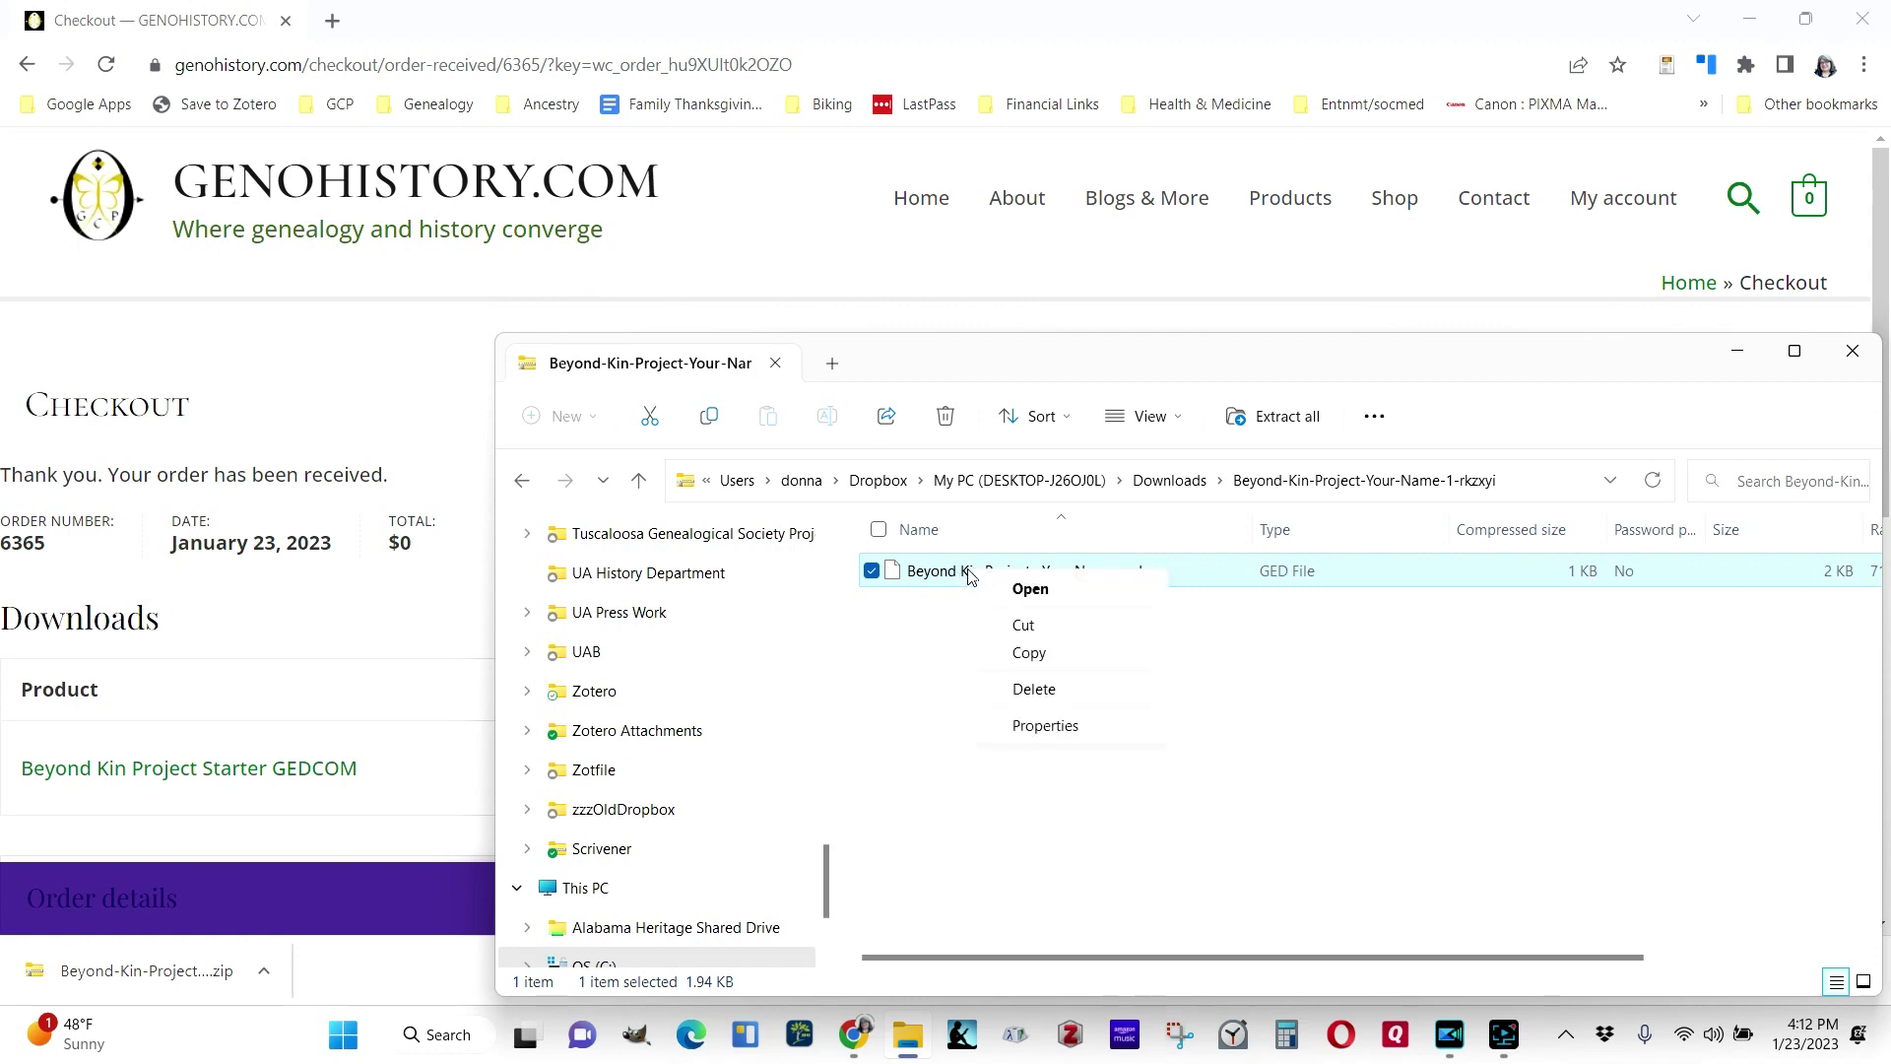
click(1189, 480)
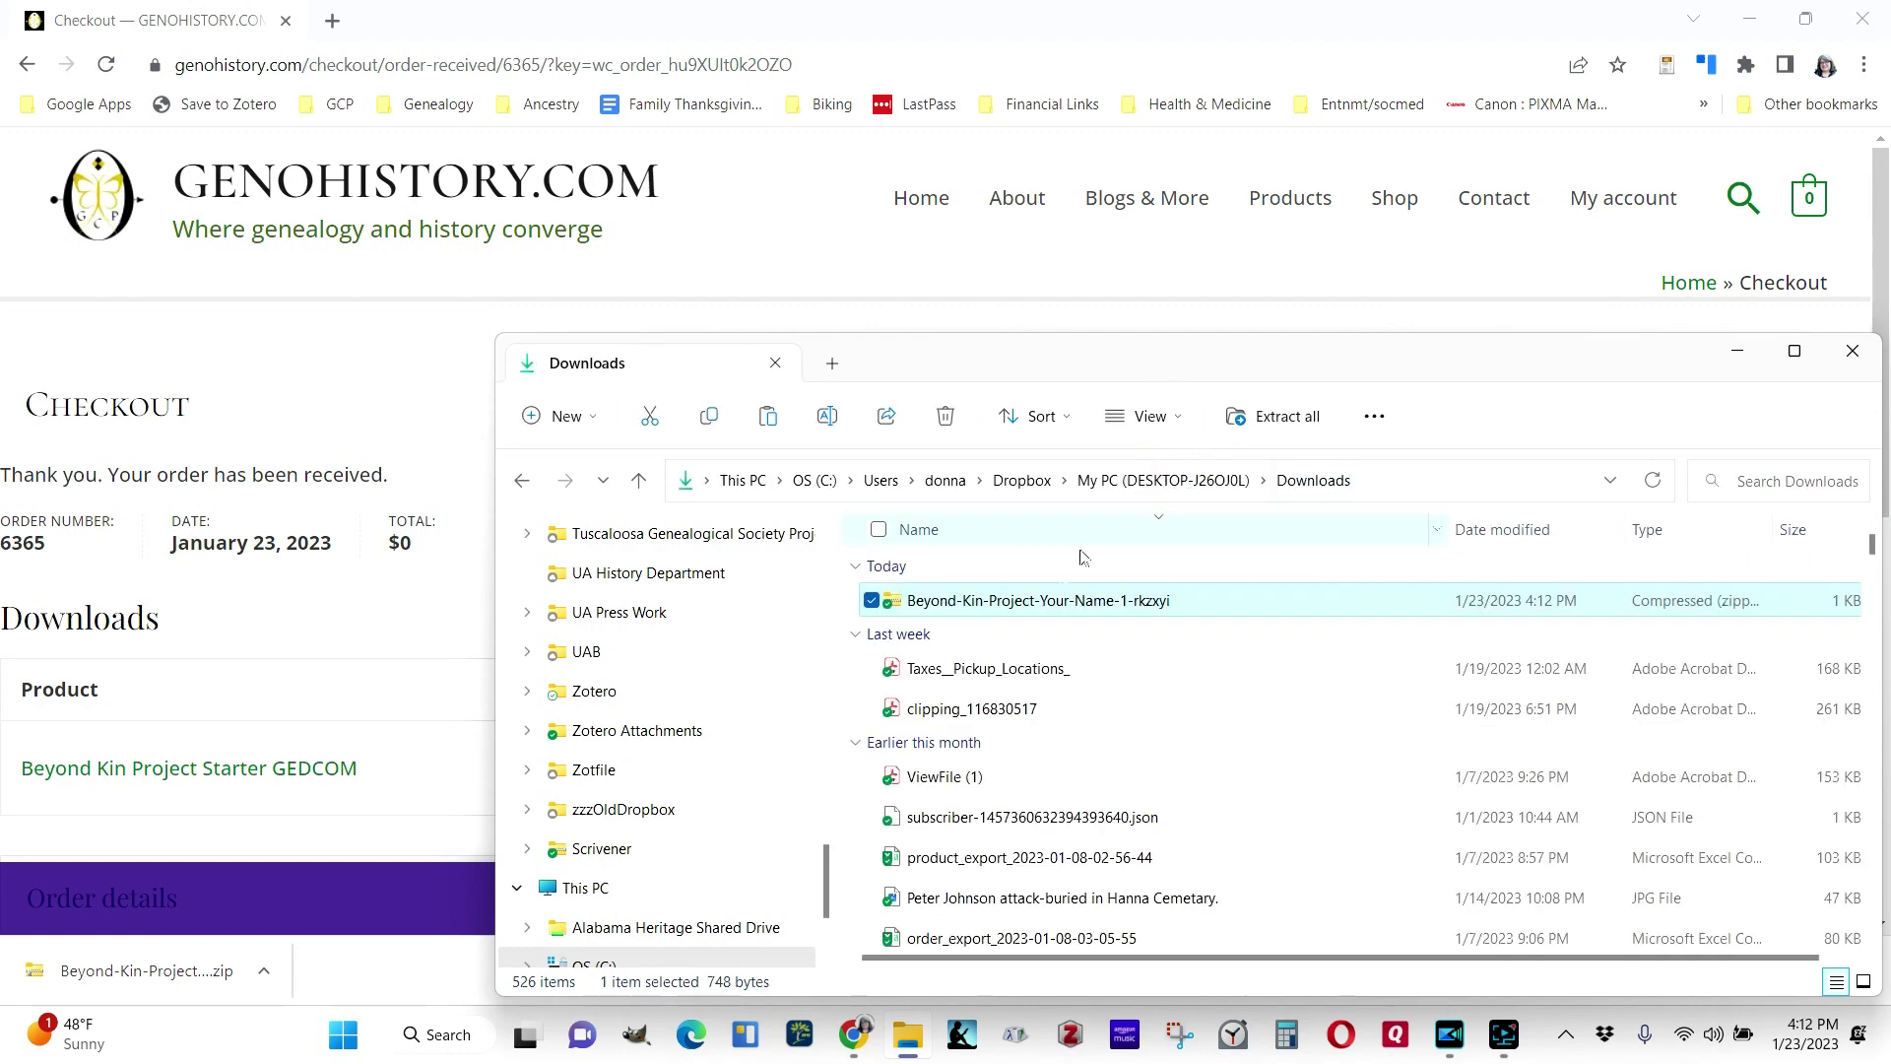
key(ctrl+v)
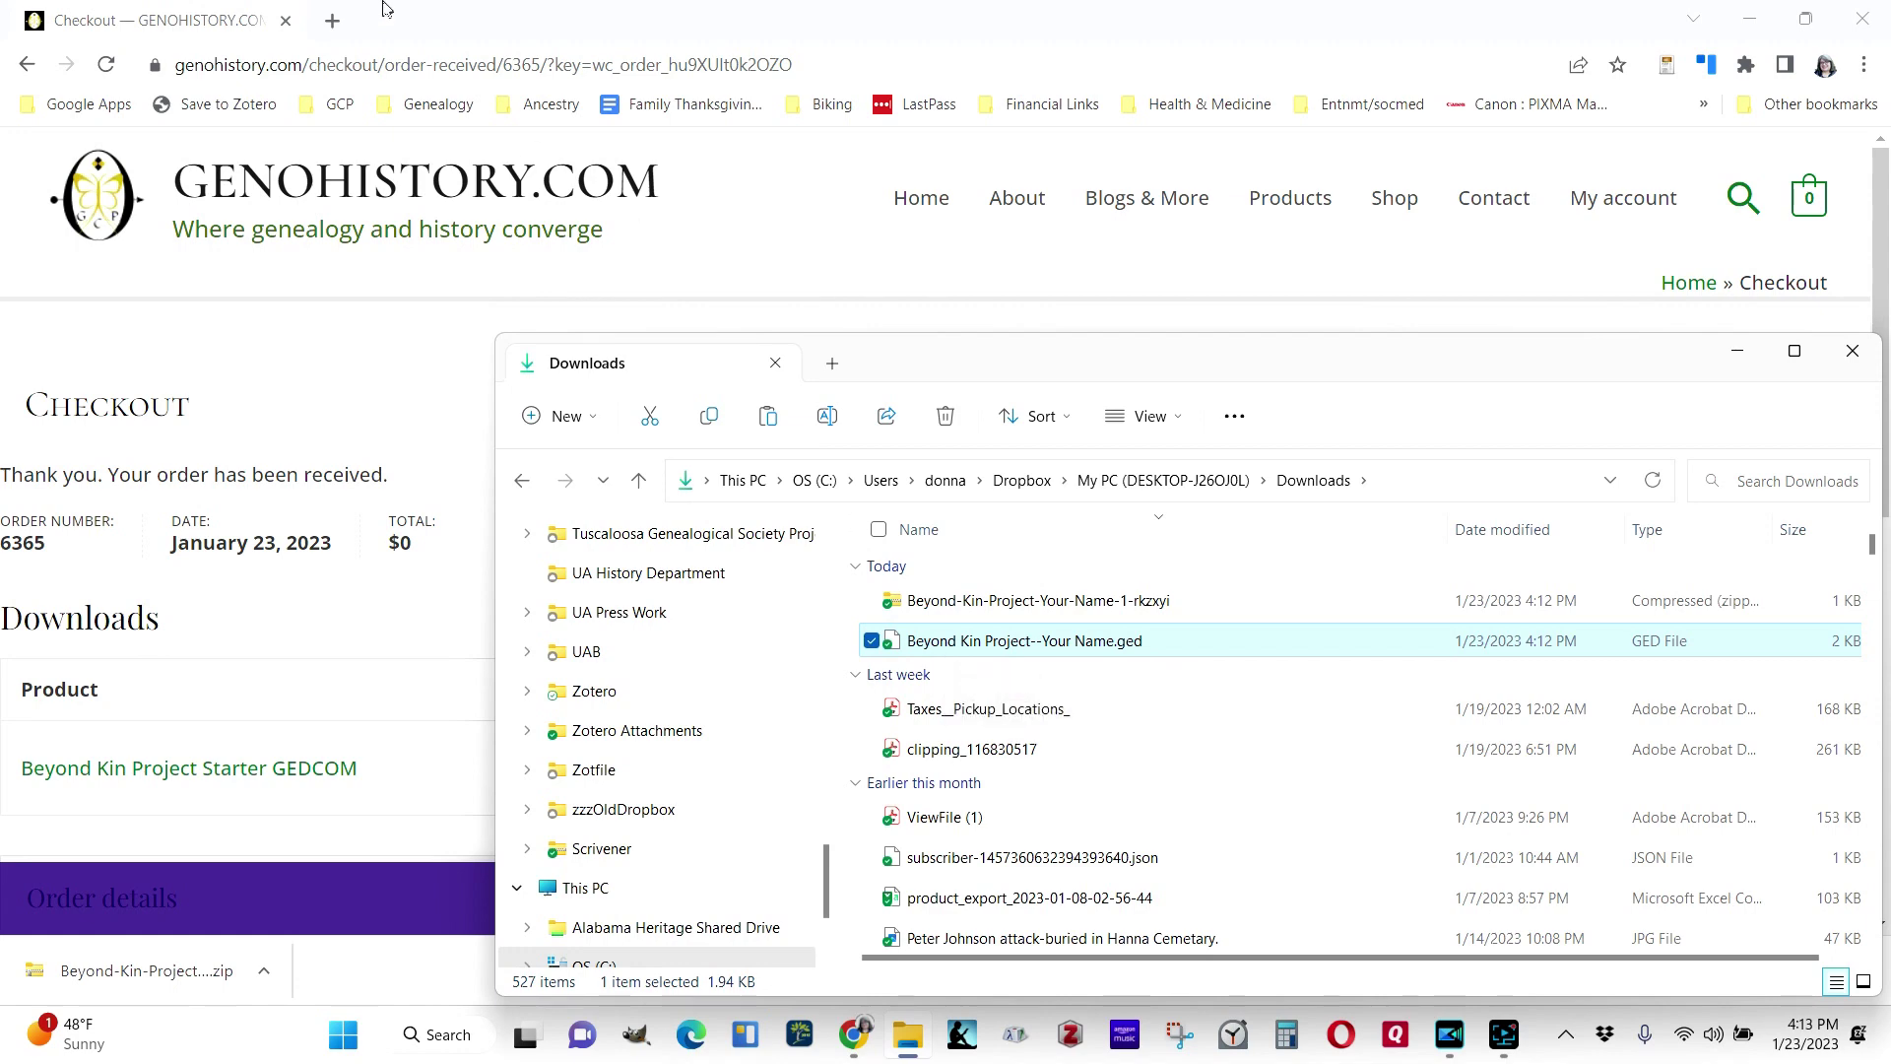
Load ancestry.com in a new browser tab
click(347, 29)
click(345, 23)
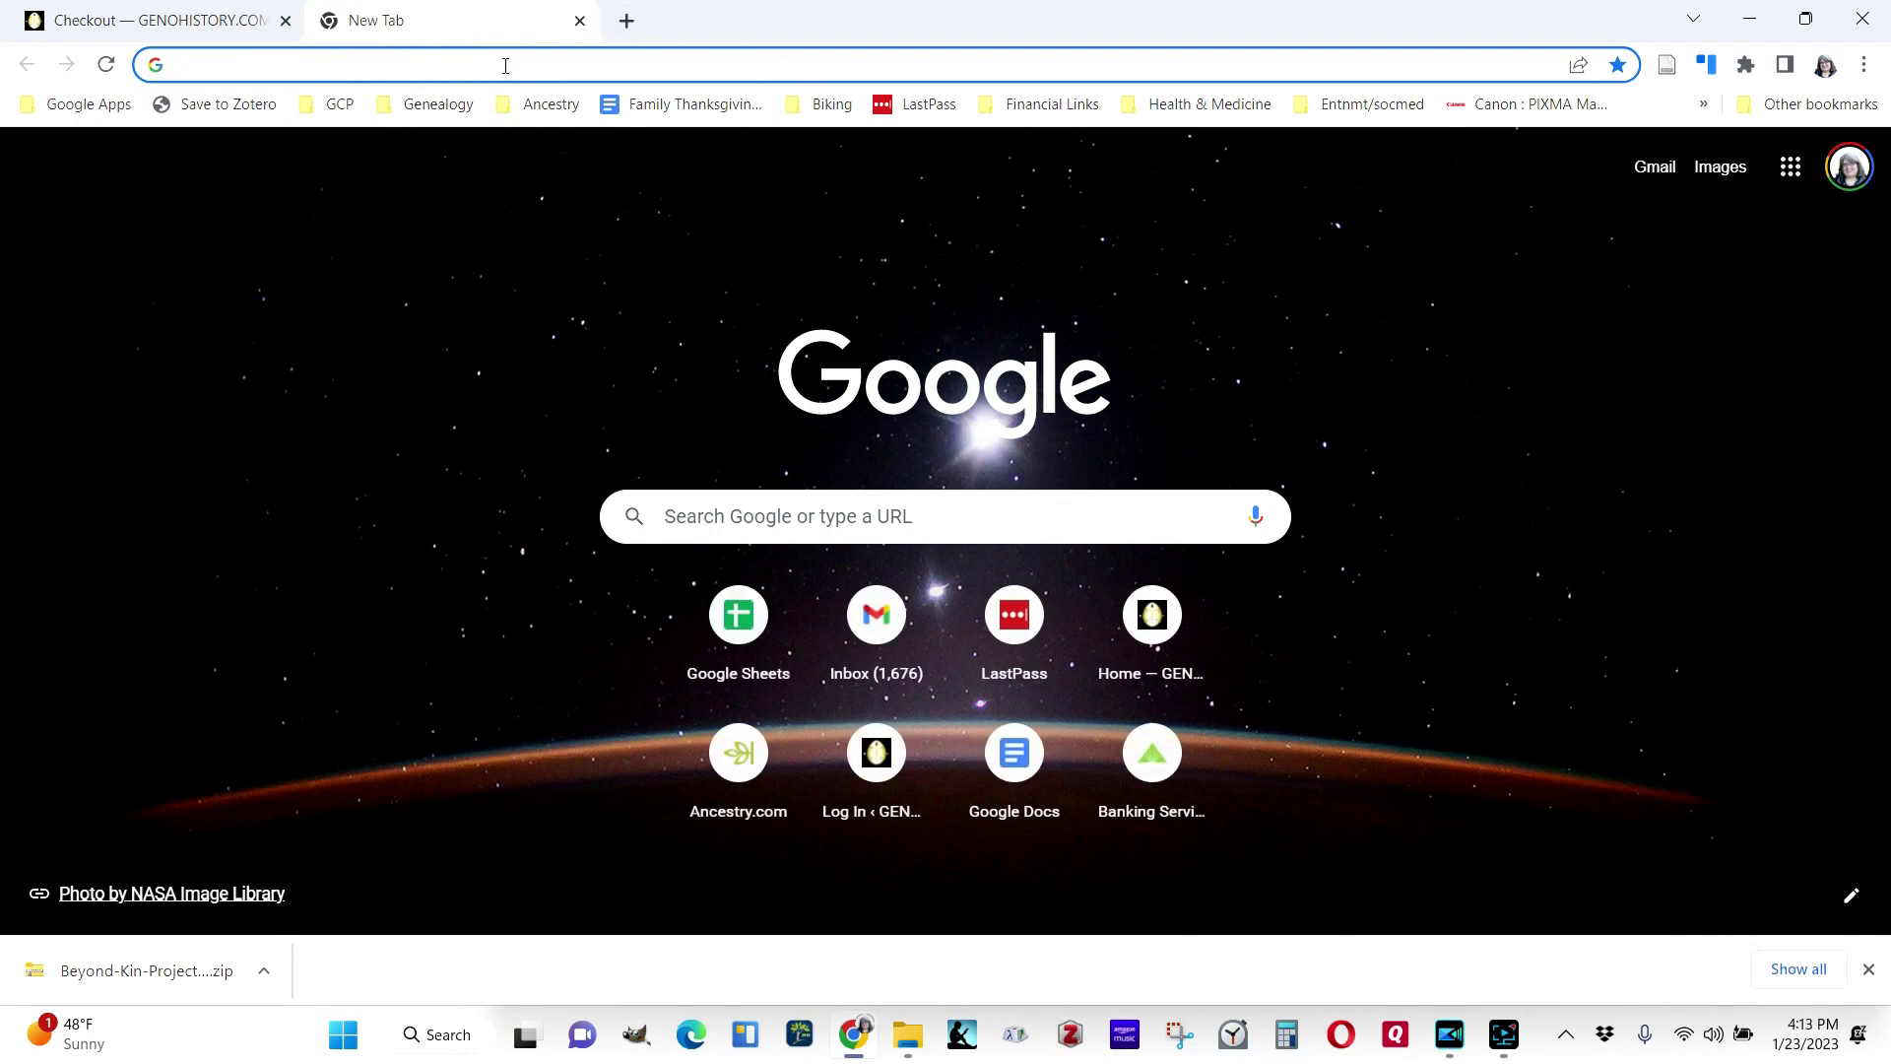
click(505, 65)
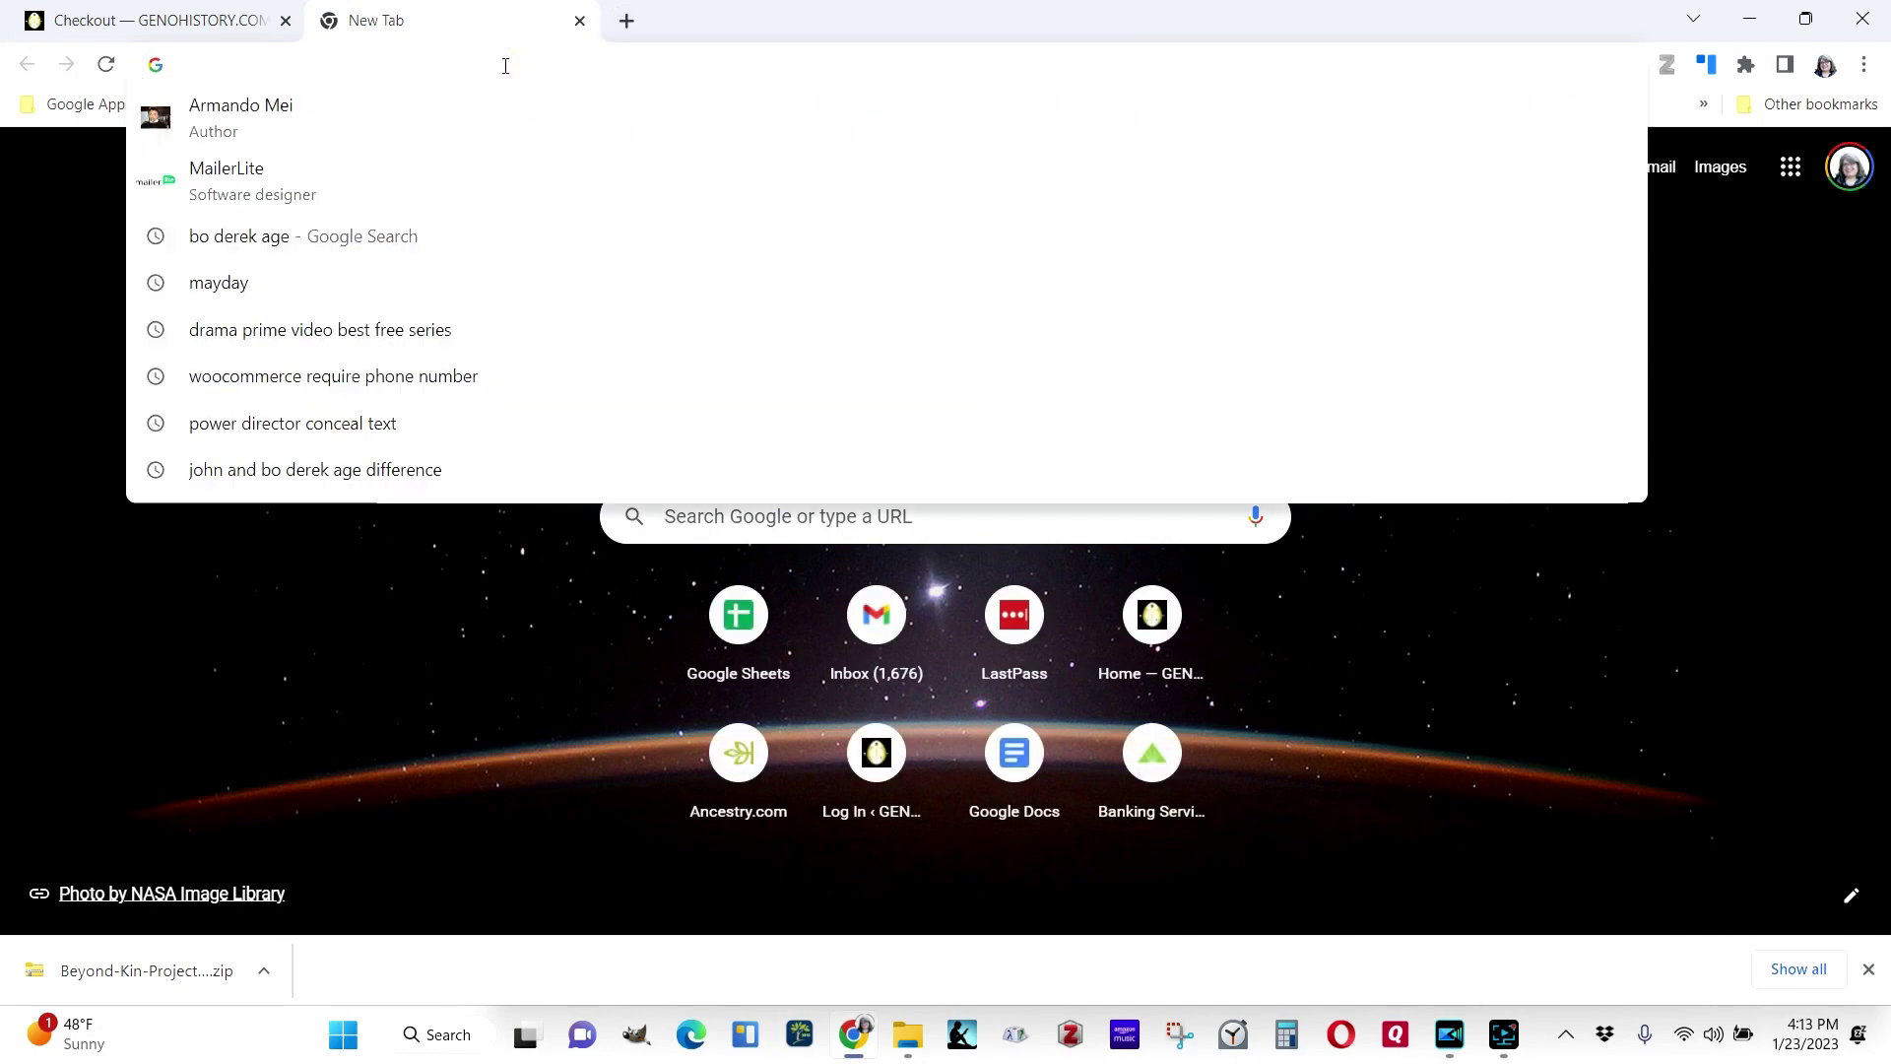
text(ancestry.com)
key(Return)
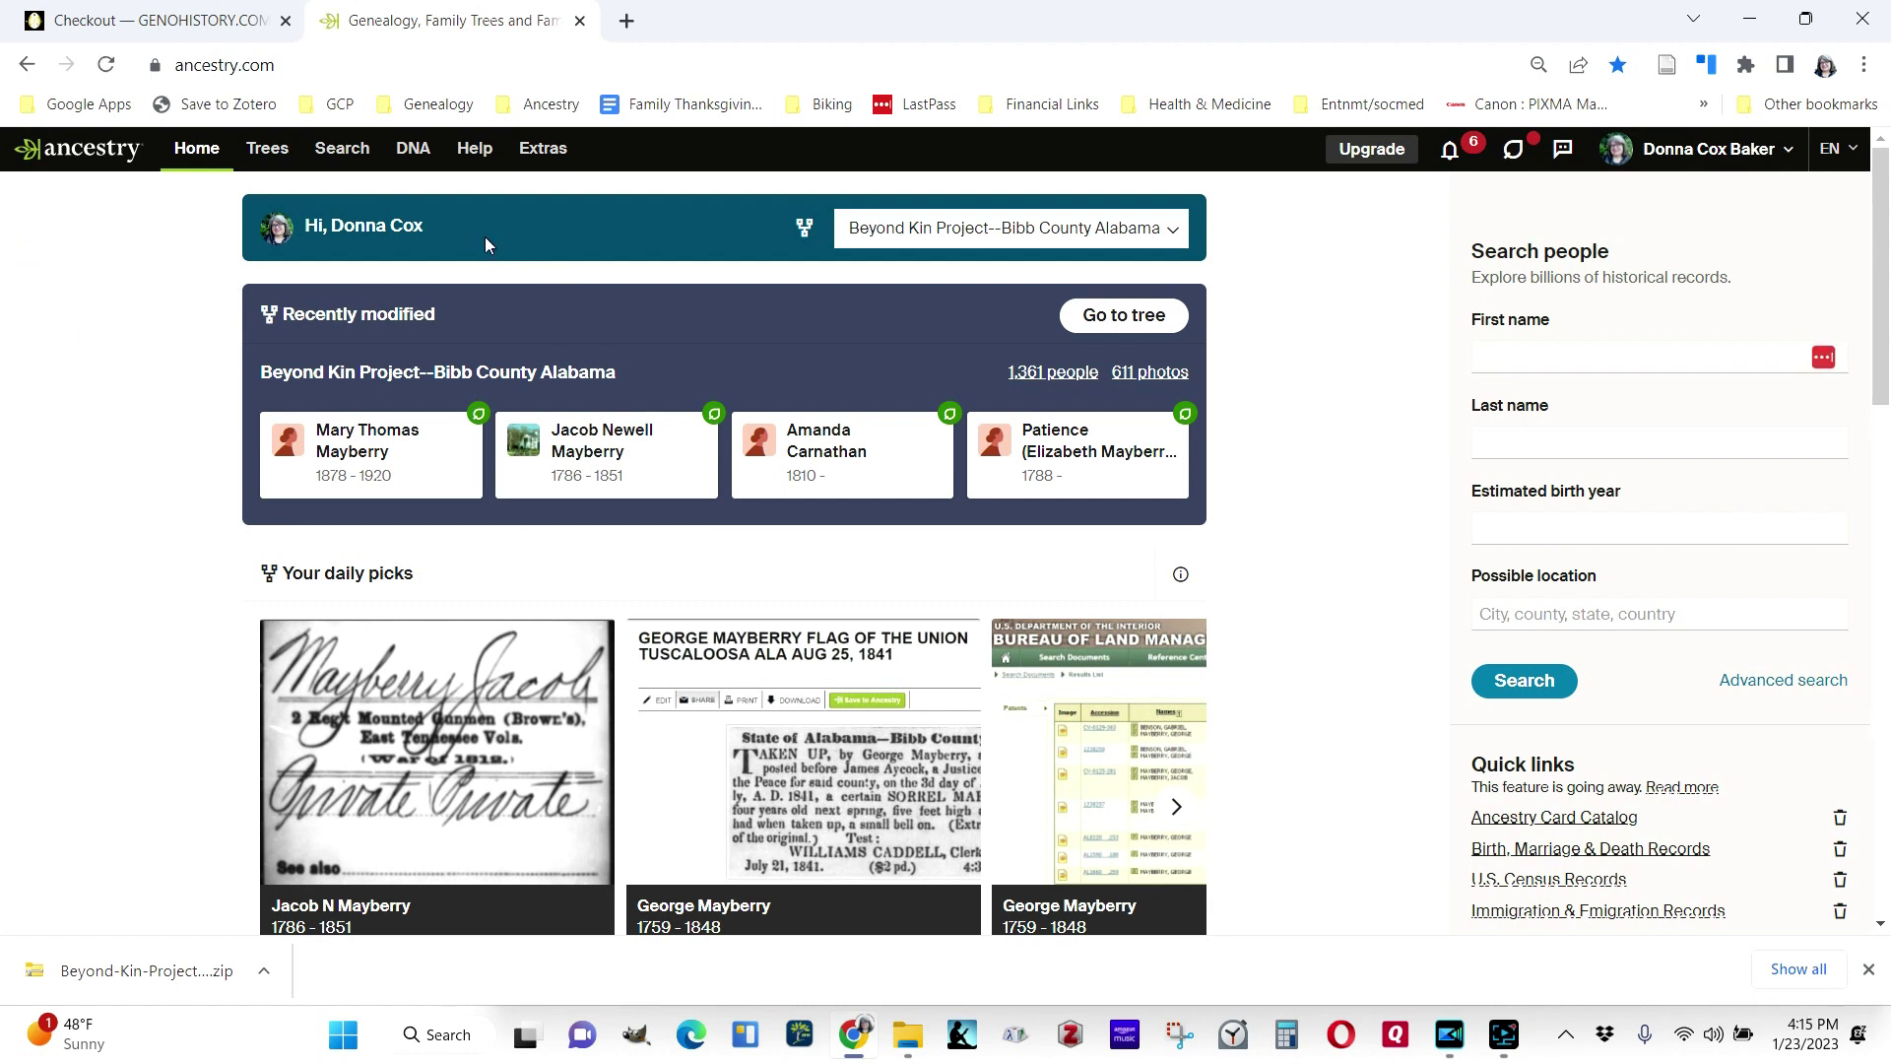
Go to Trees > Create & Manage Trees and choose Upload a GEDCOM file
click(266, 151)
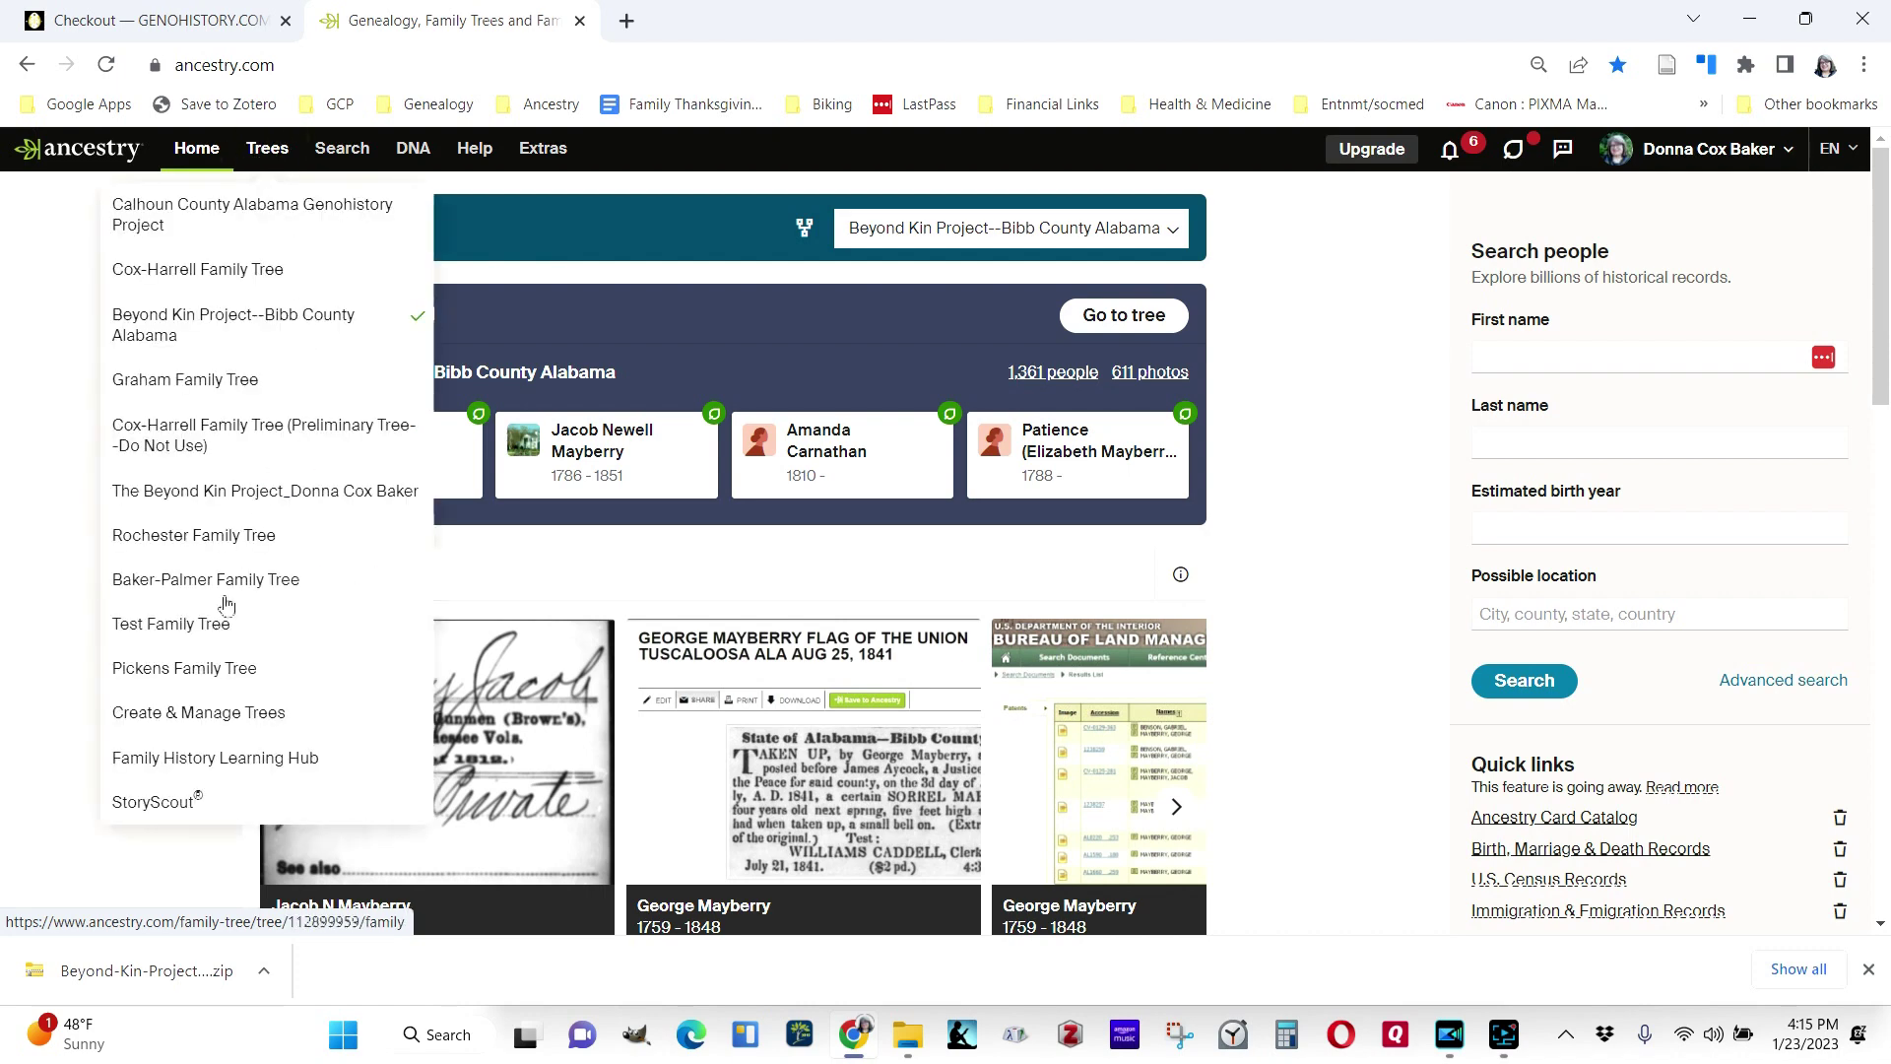
click(185, 713)
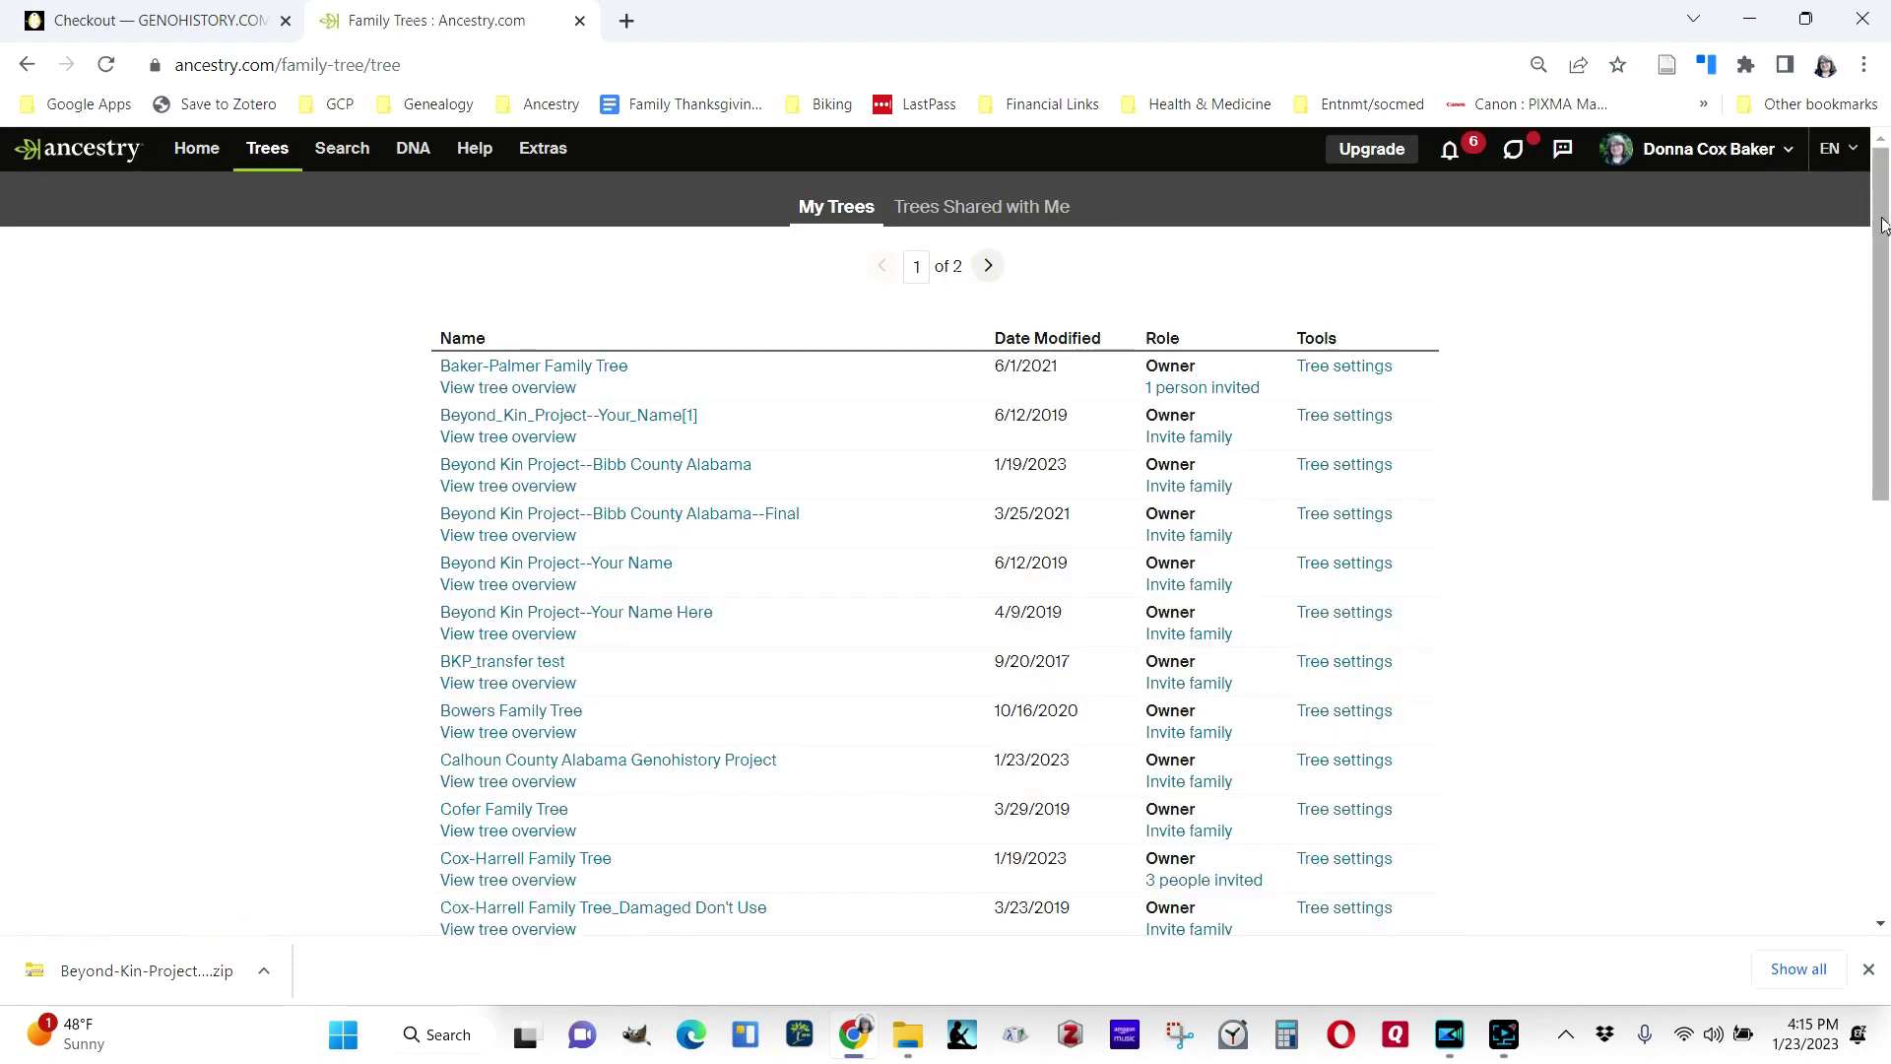
drag(1888, 268, 1888, 751)
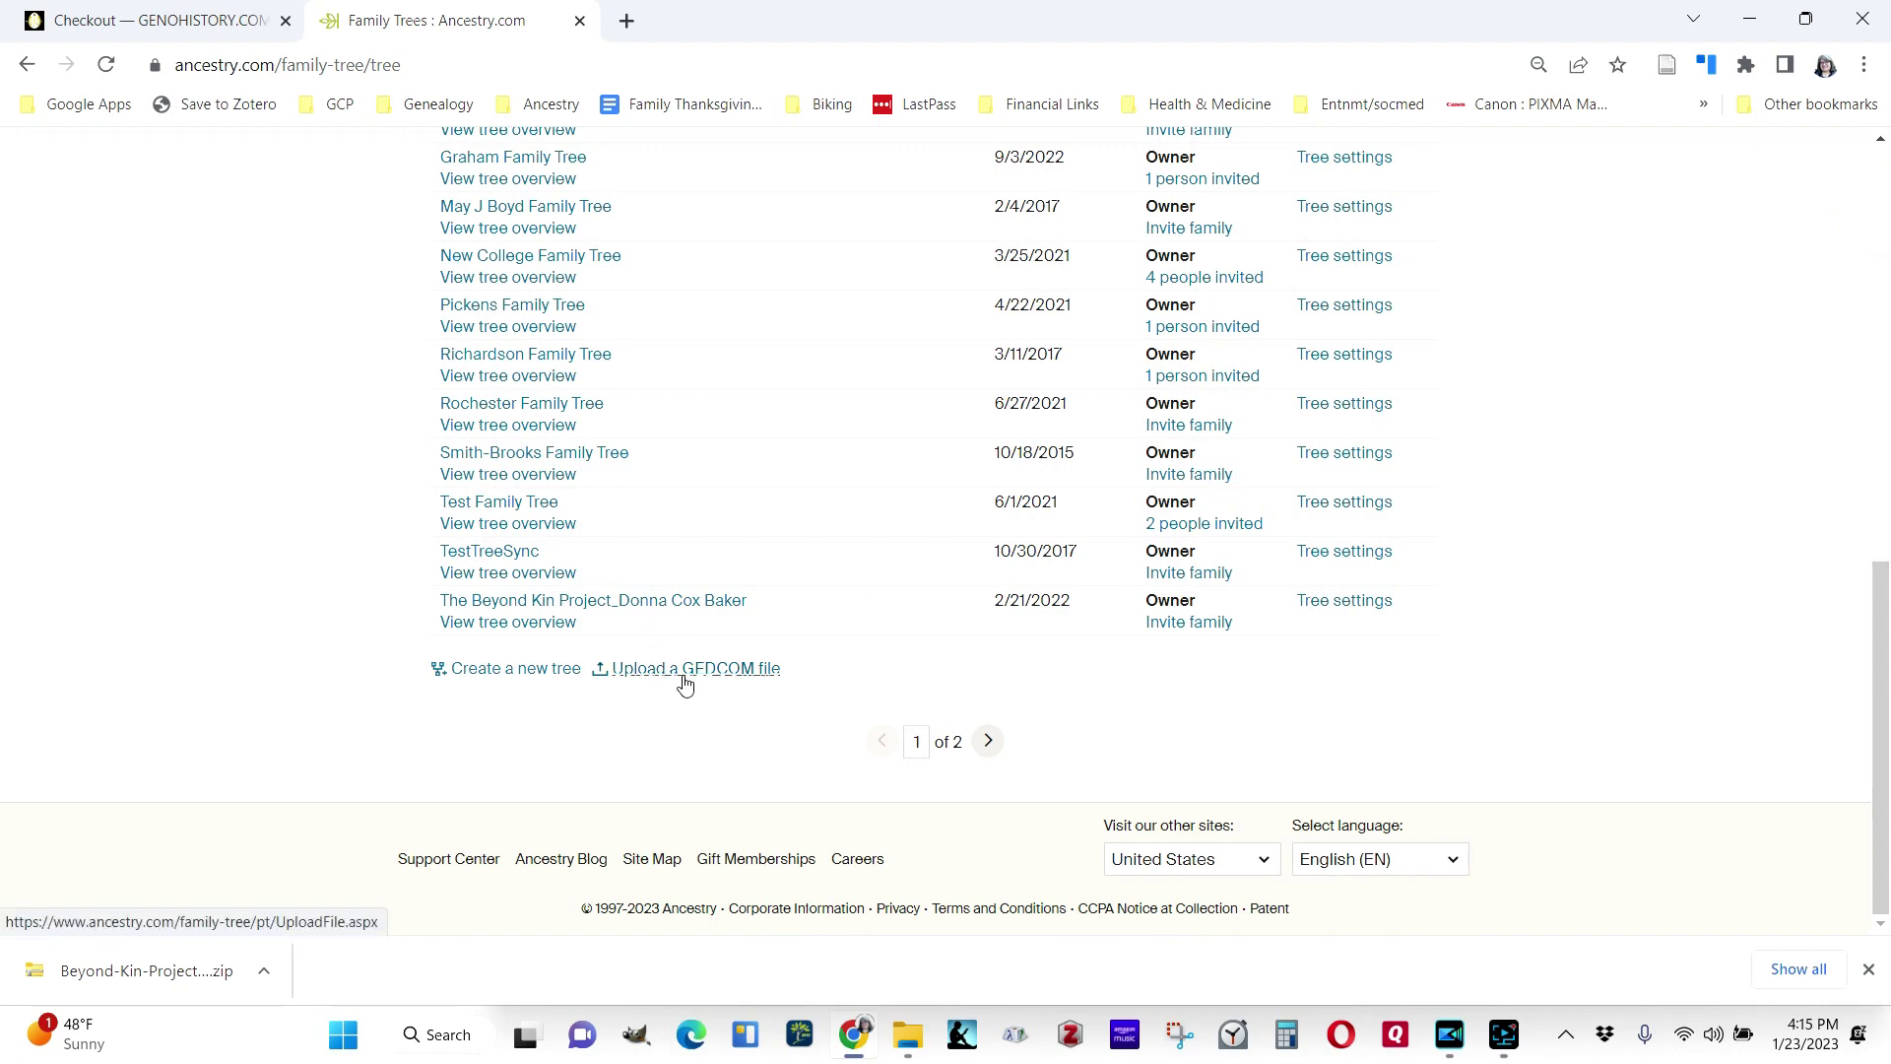
click(686, 670)
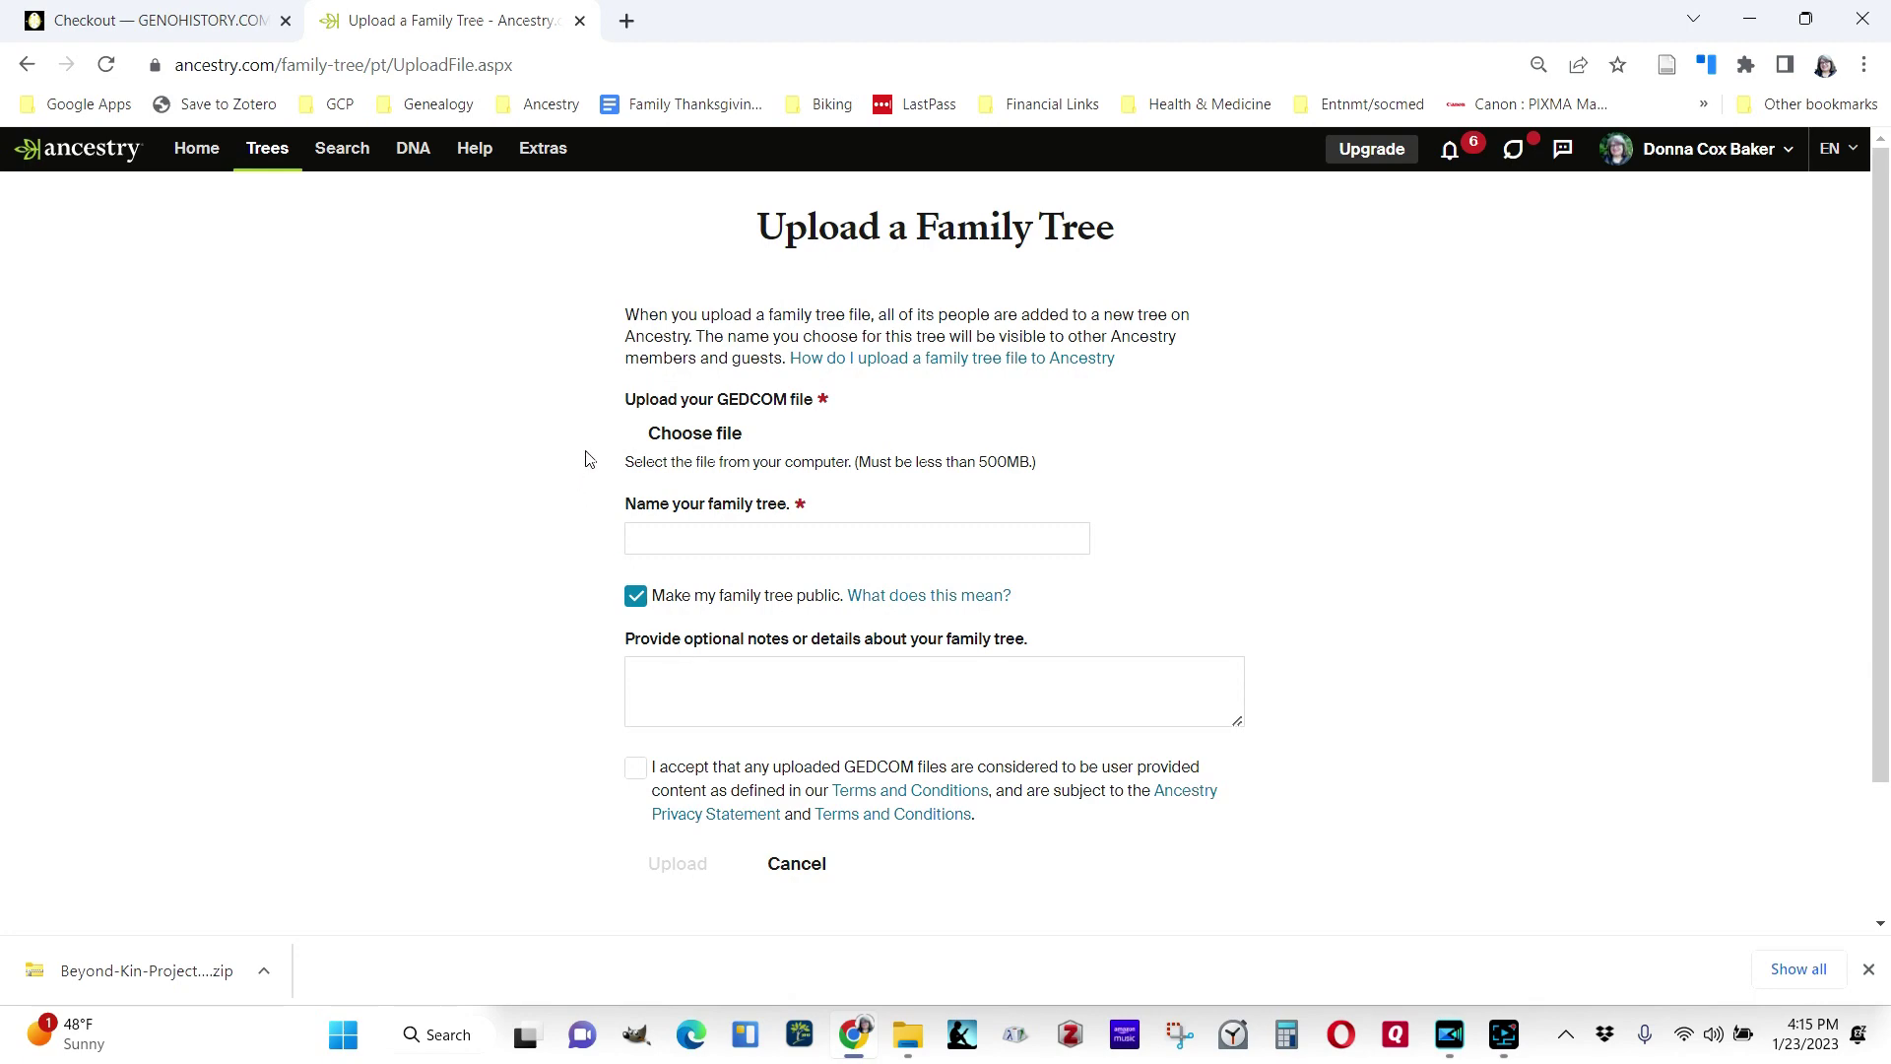
Select 'Beyond Kin Project--Your Name.ged' from Downloads as the GEDCOM file
click(703, 441)
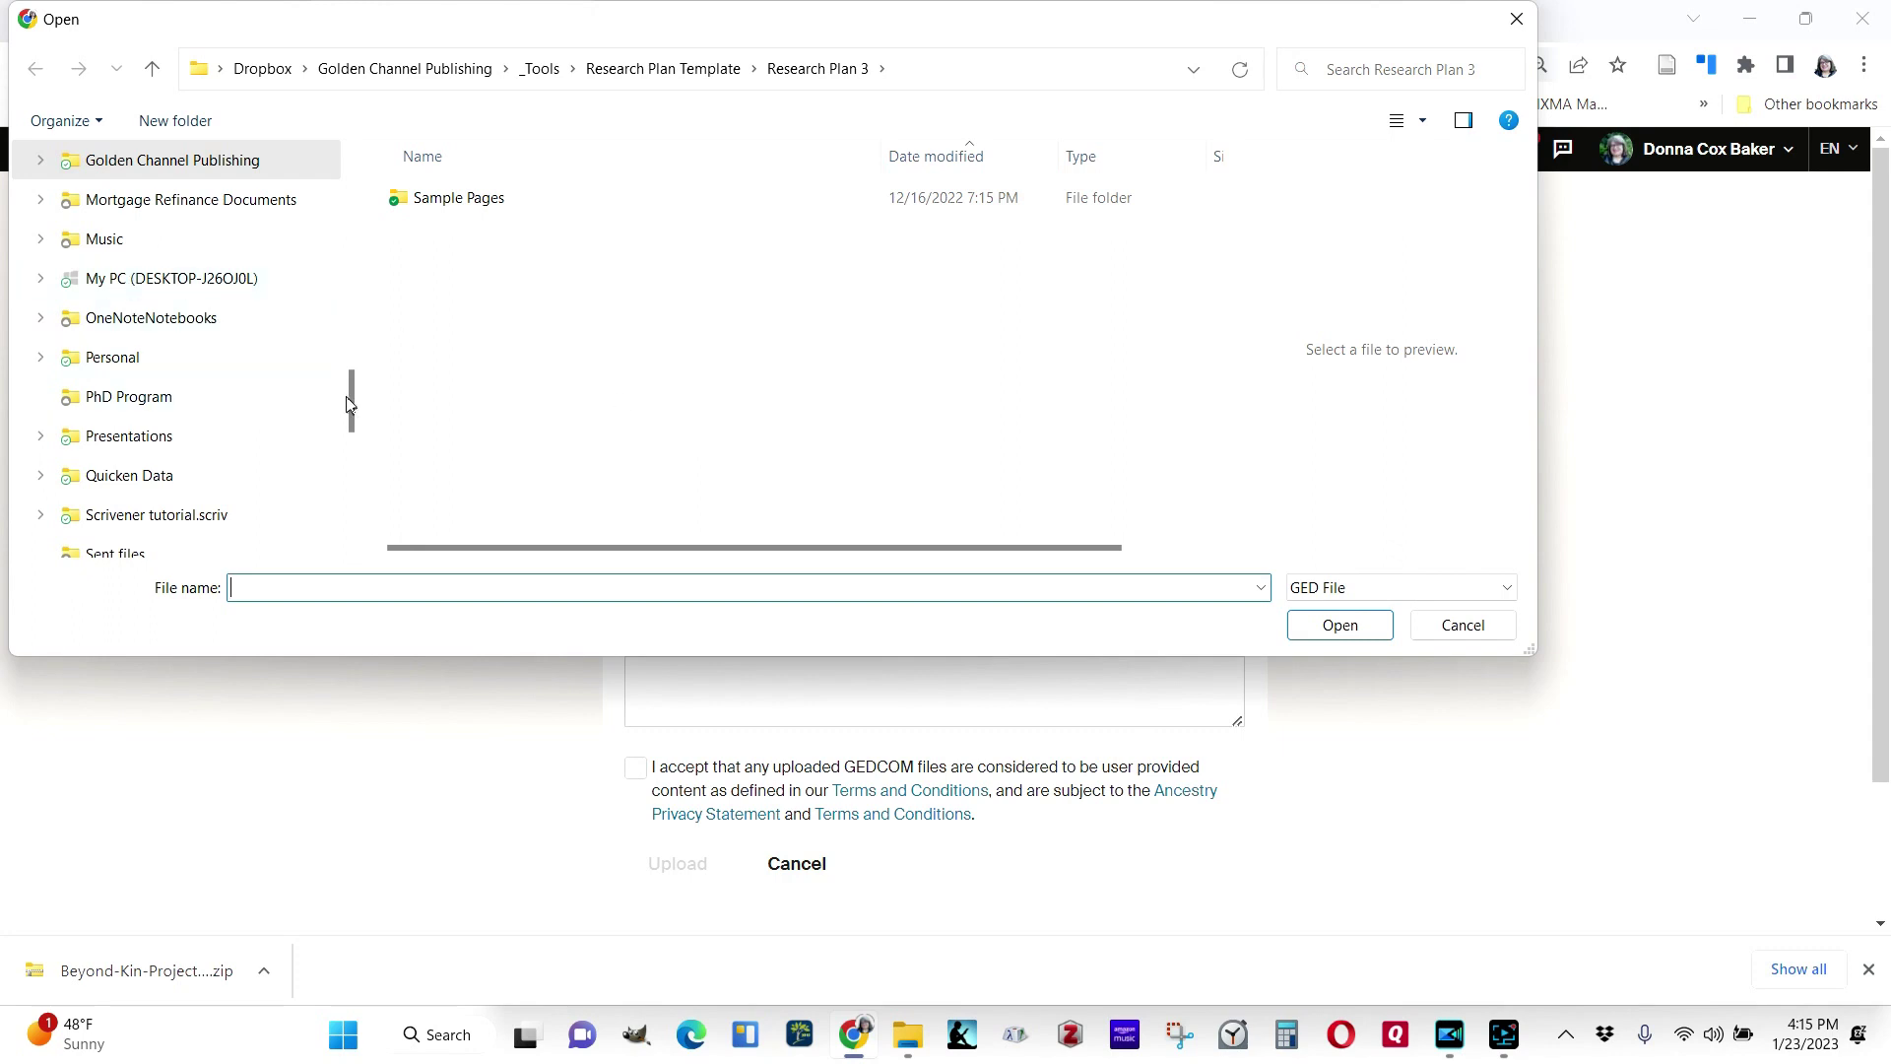
scroll(339, 402, up, 10)
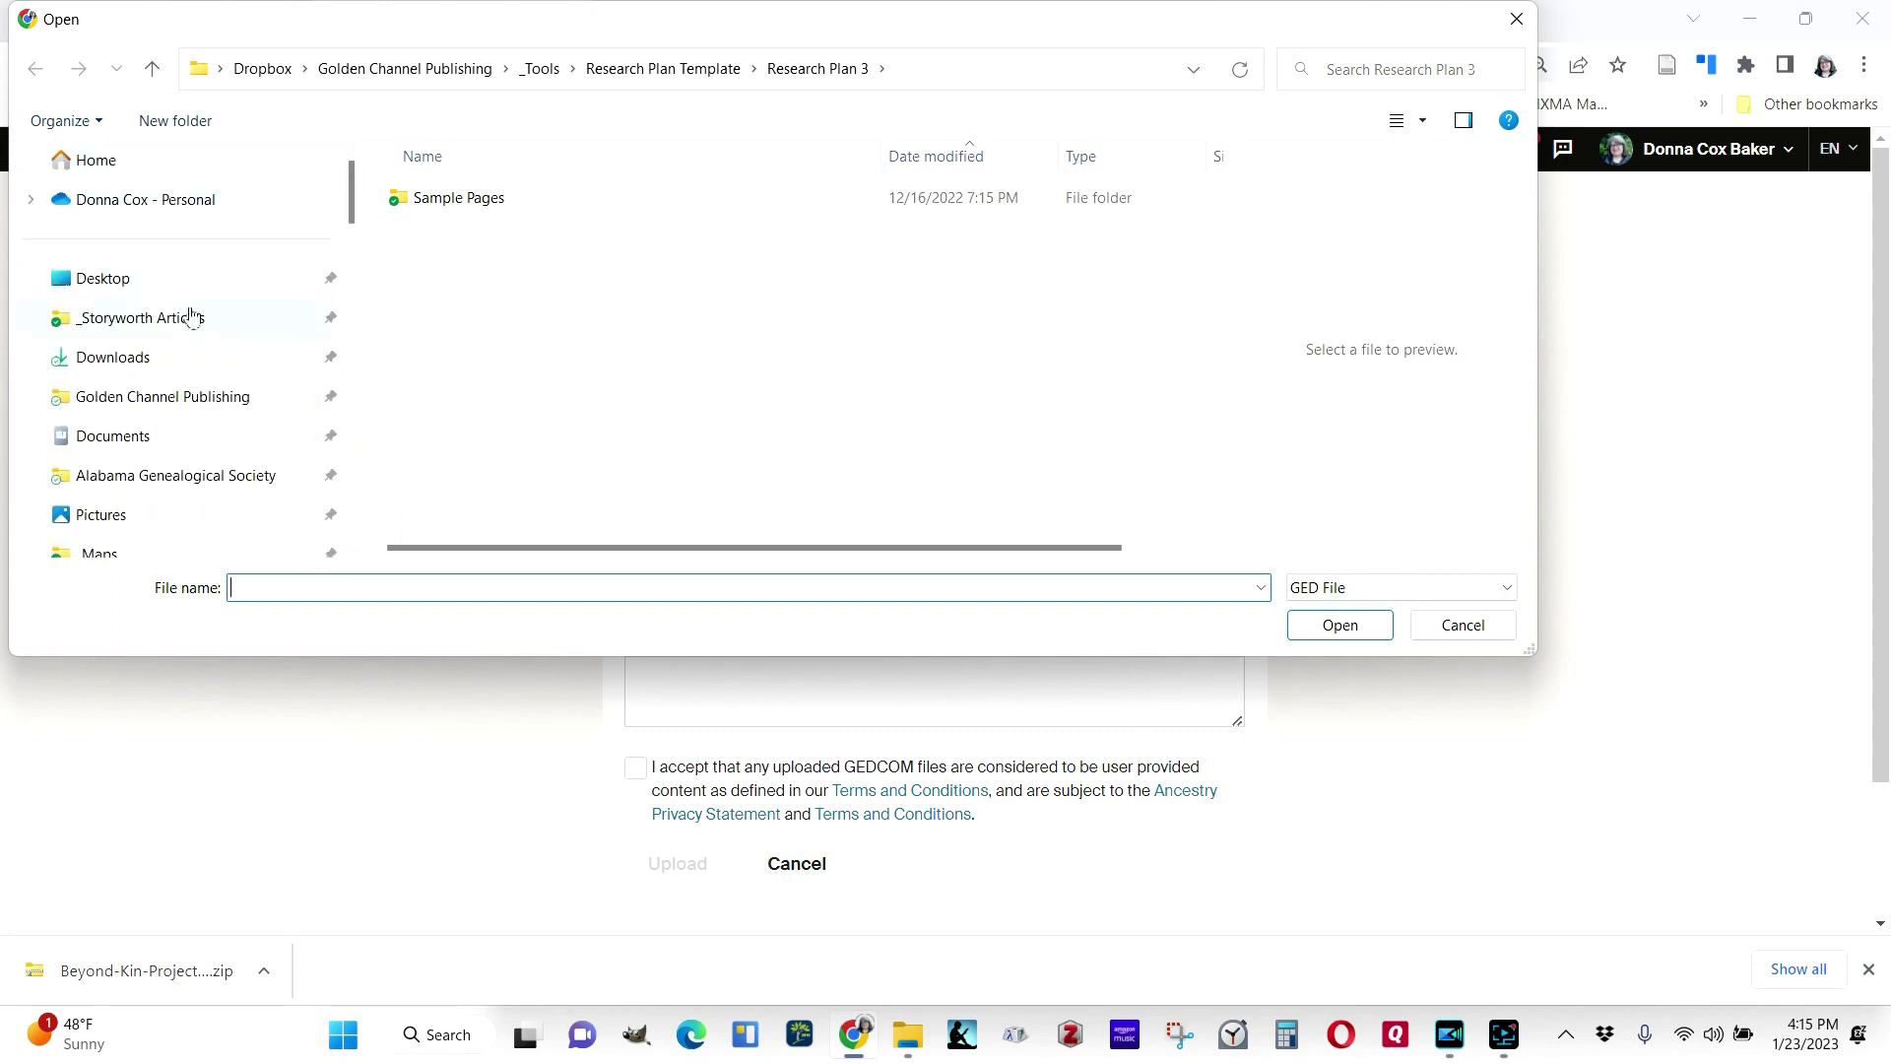
click(157, 361)
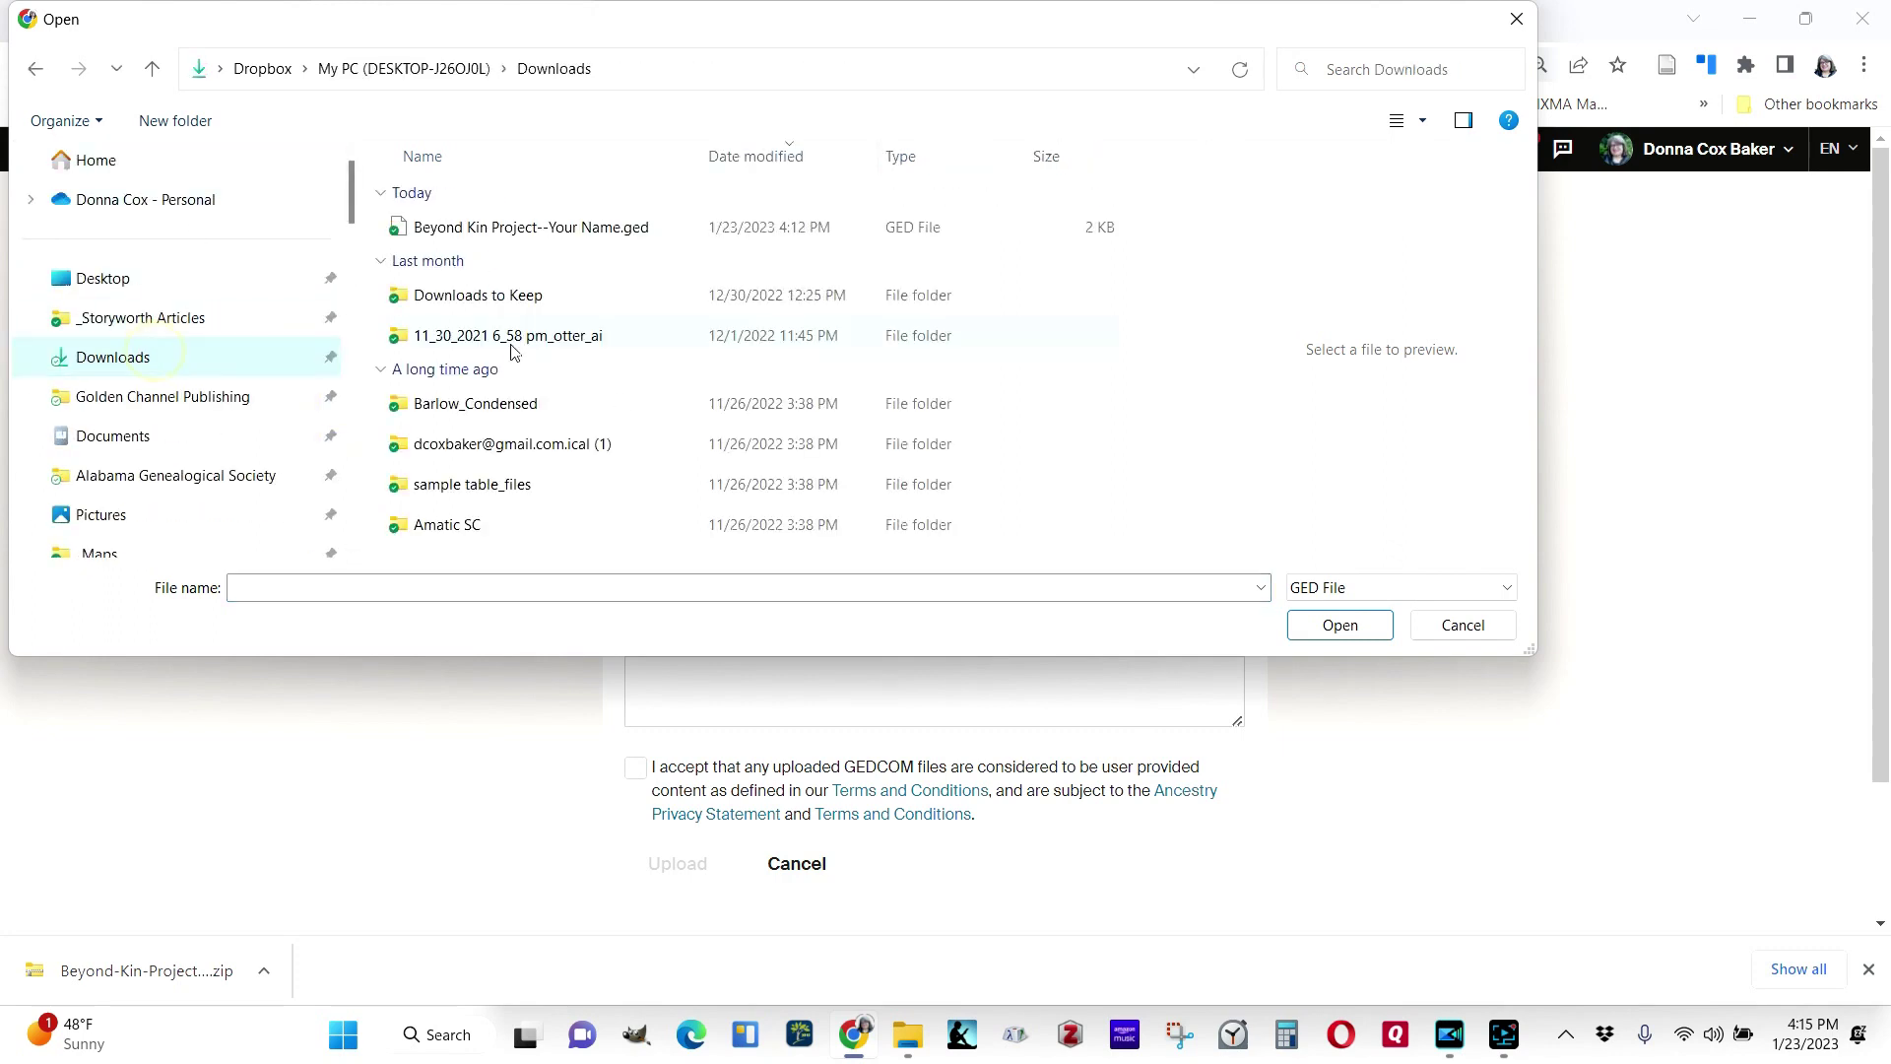
click(533, 229)
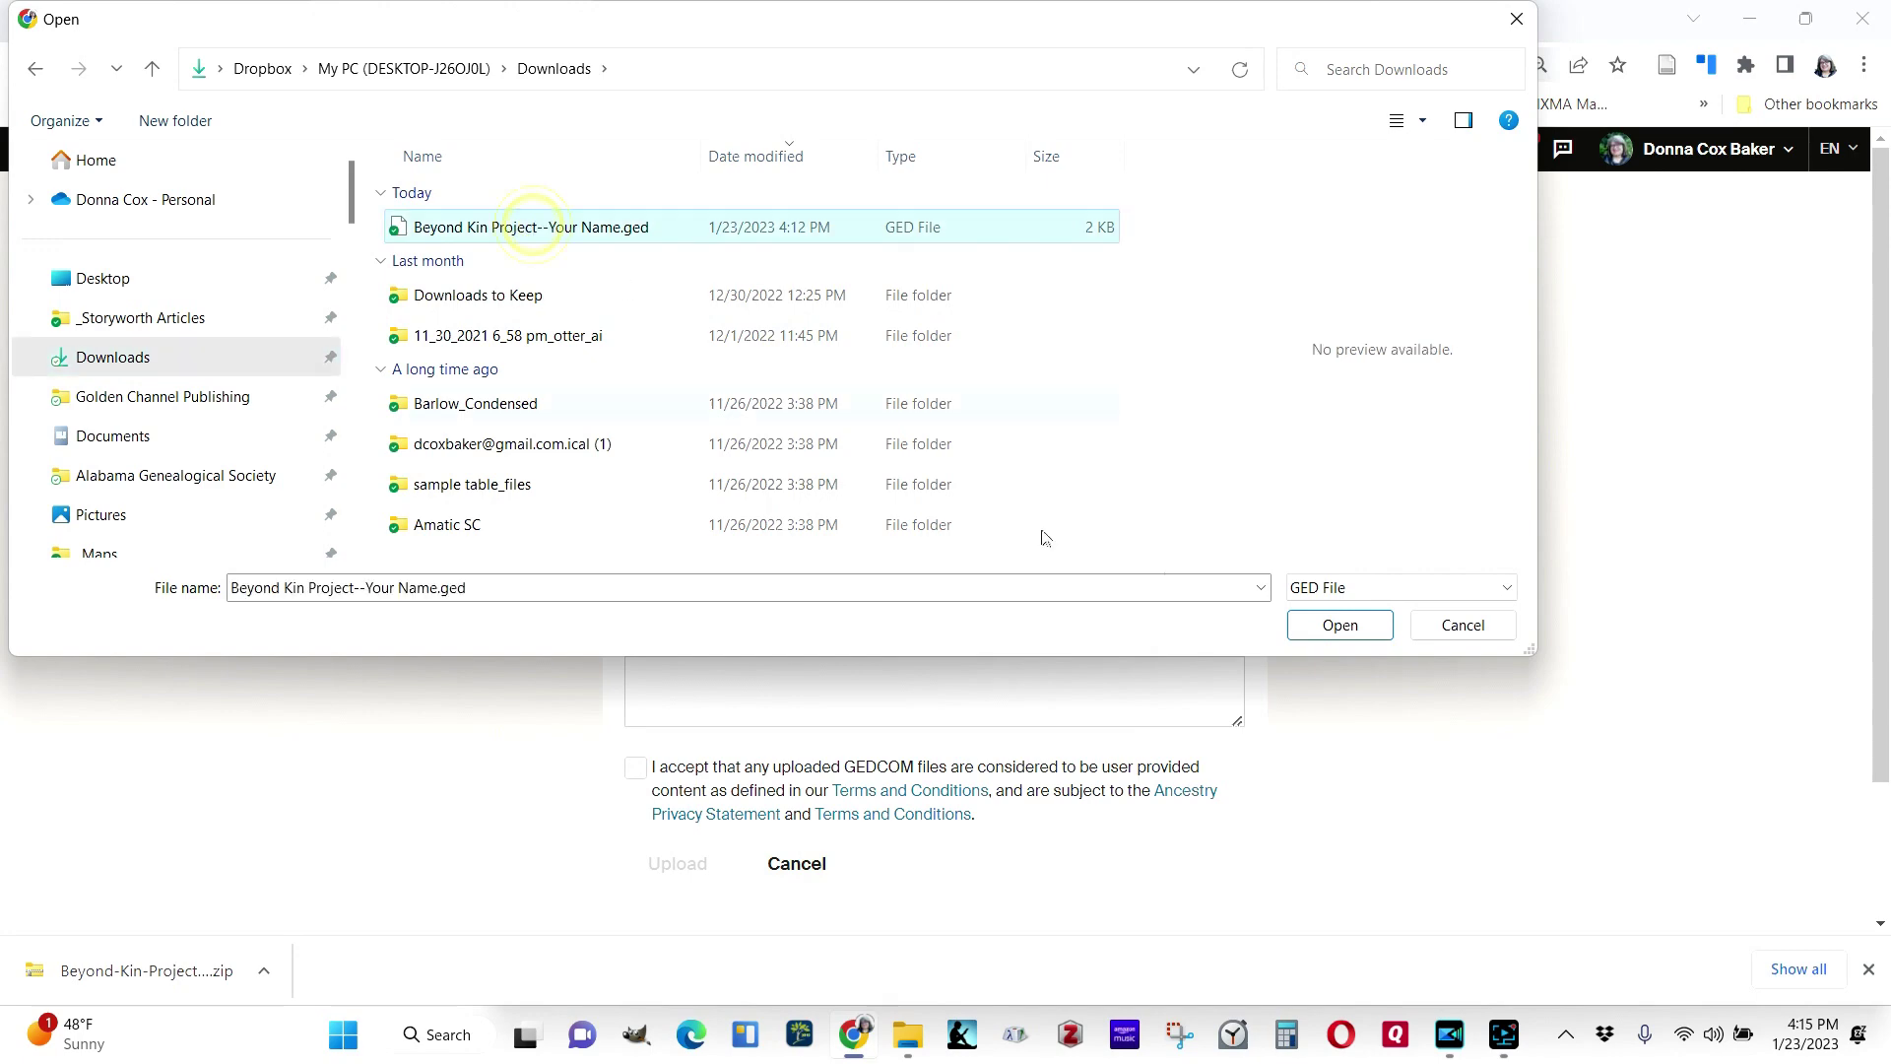
click(1357, 629)
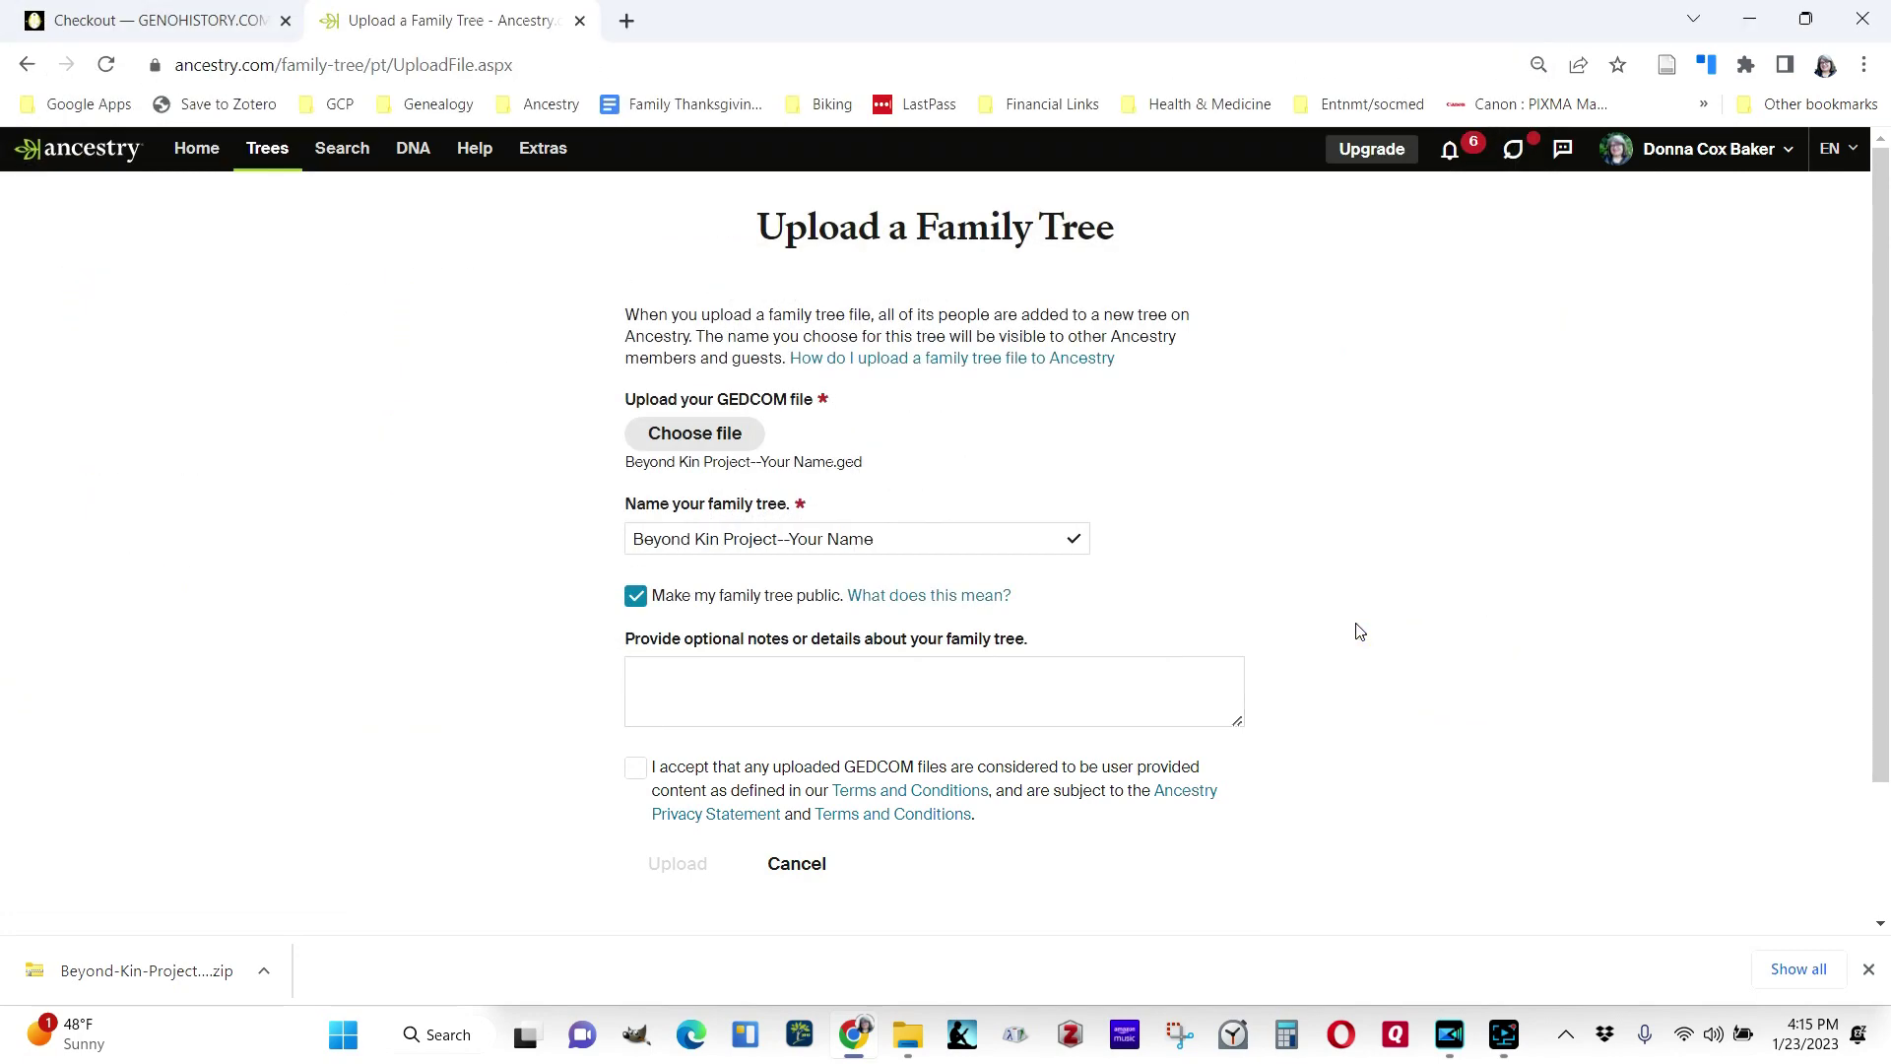
Name the tree 'Beyond Kin Project', keep it private, accept the terms, and upload
click(897, 536)
drag(899, 537, 776, 527)
key(BackSpace)
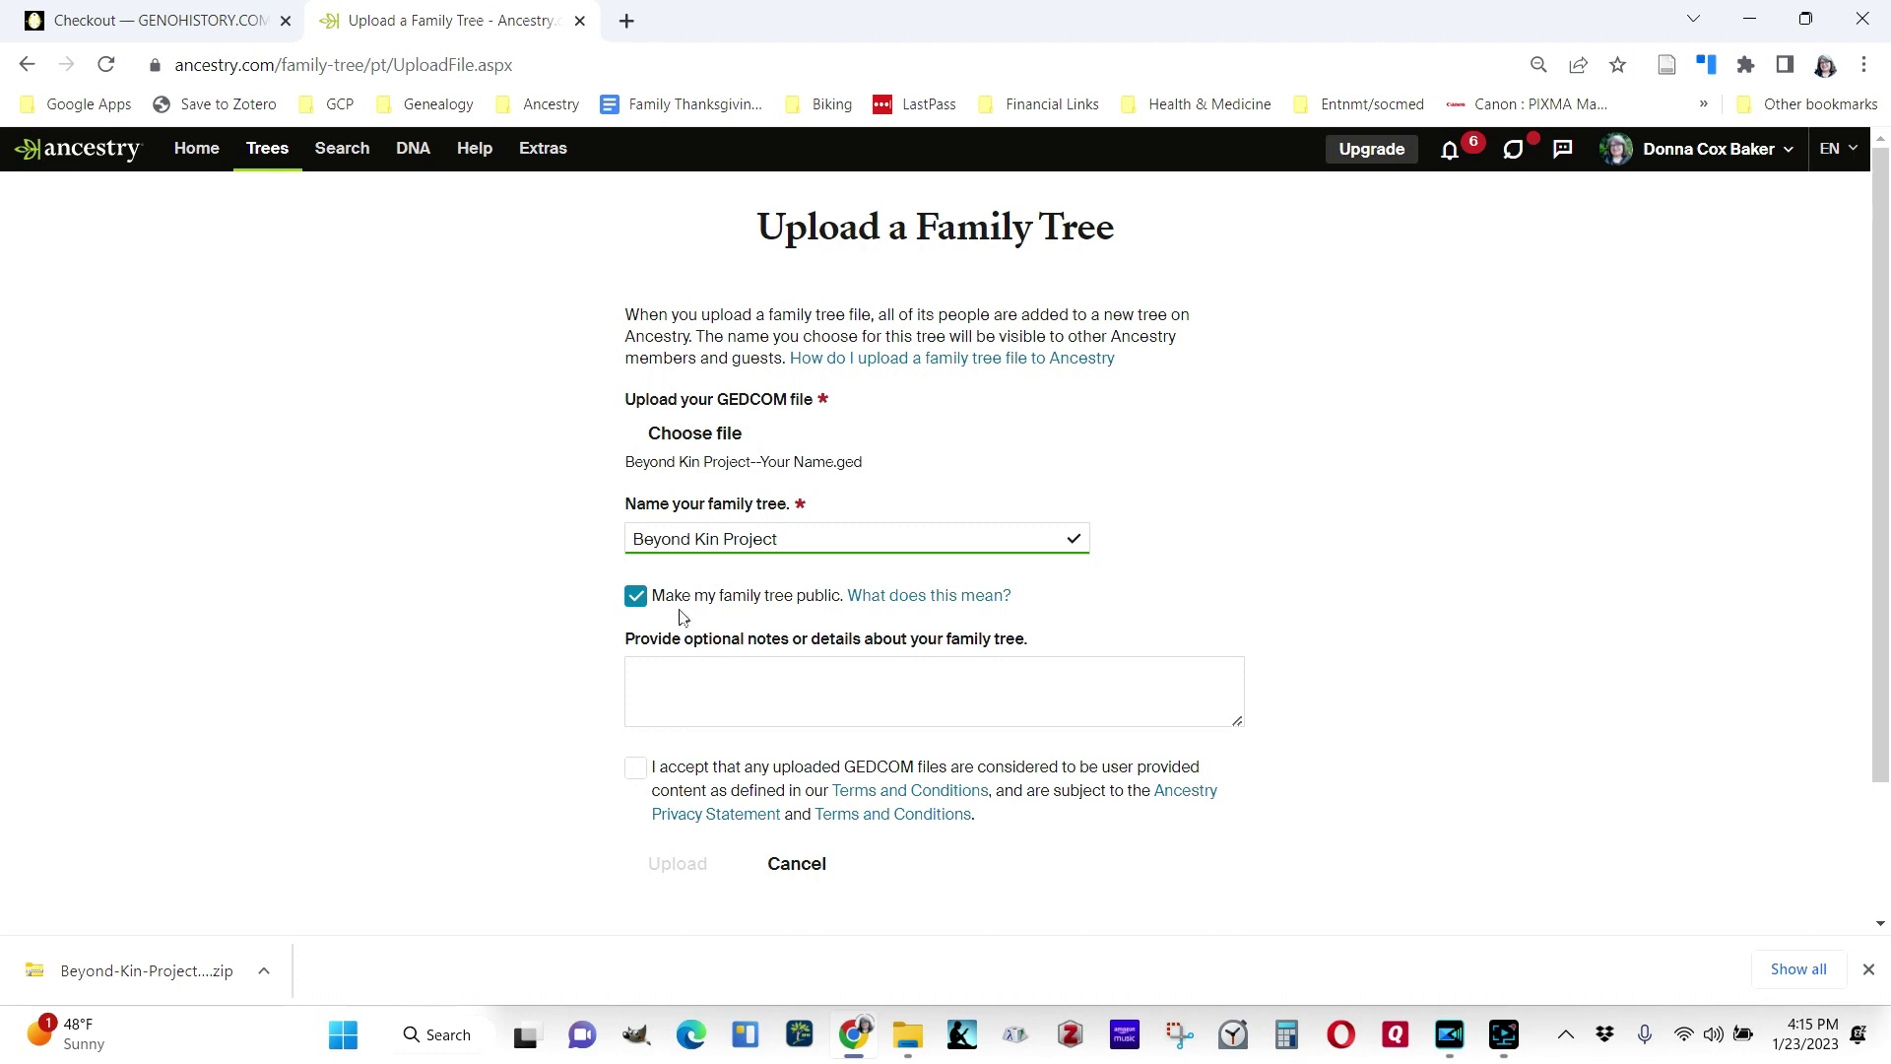
click(635, 598)
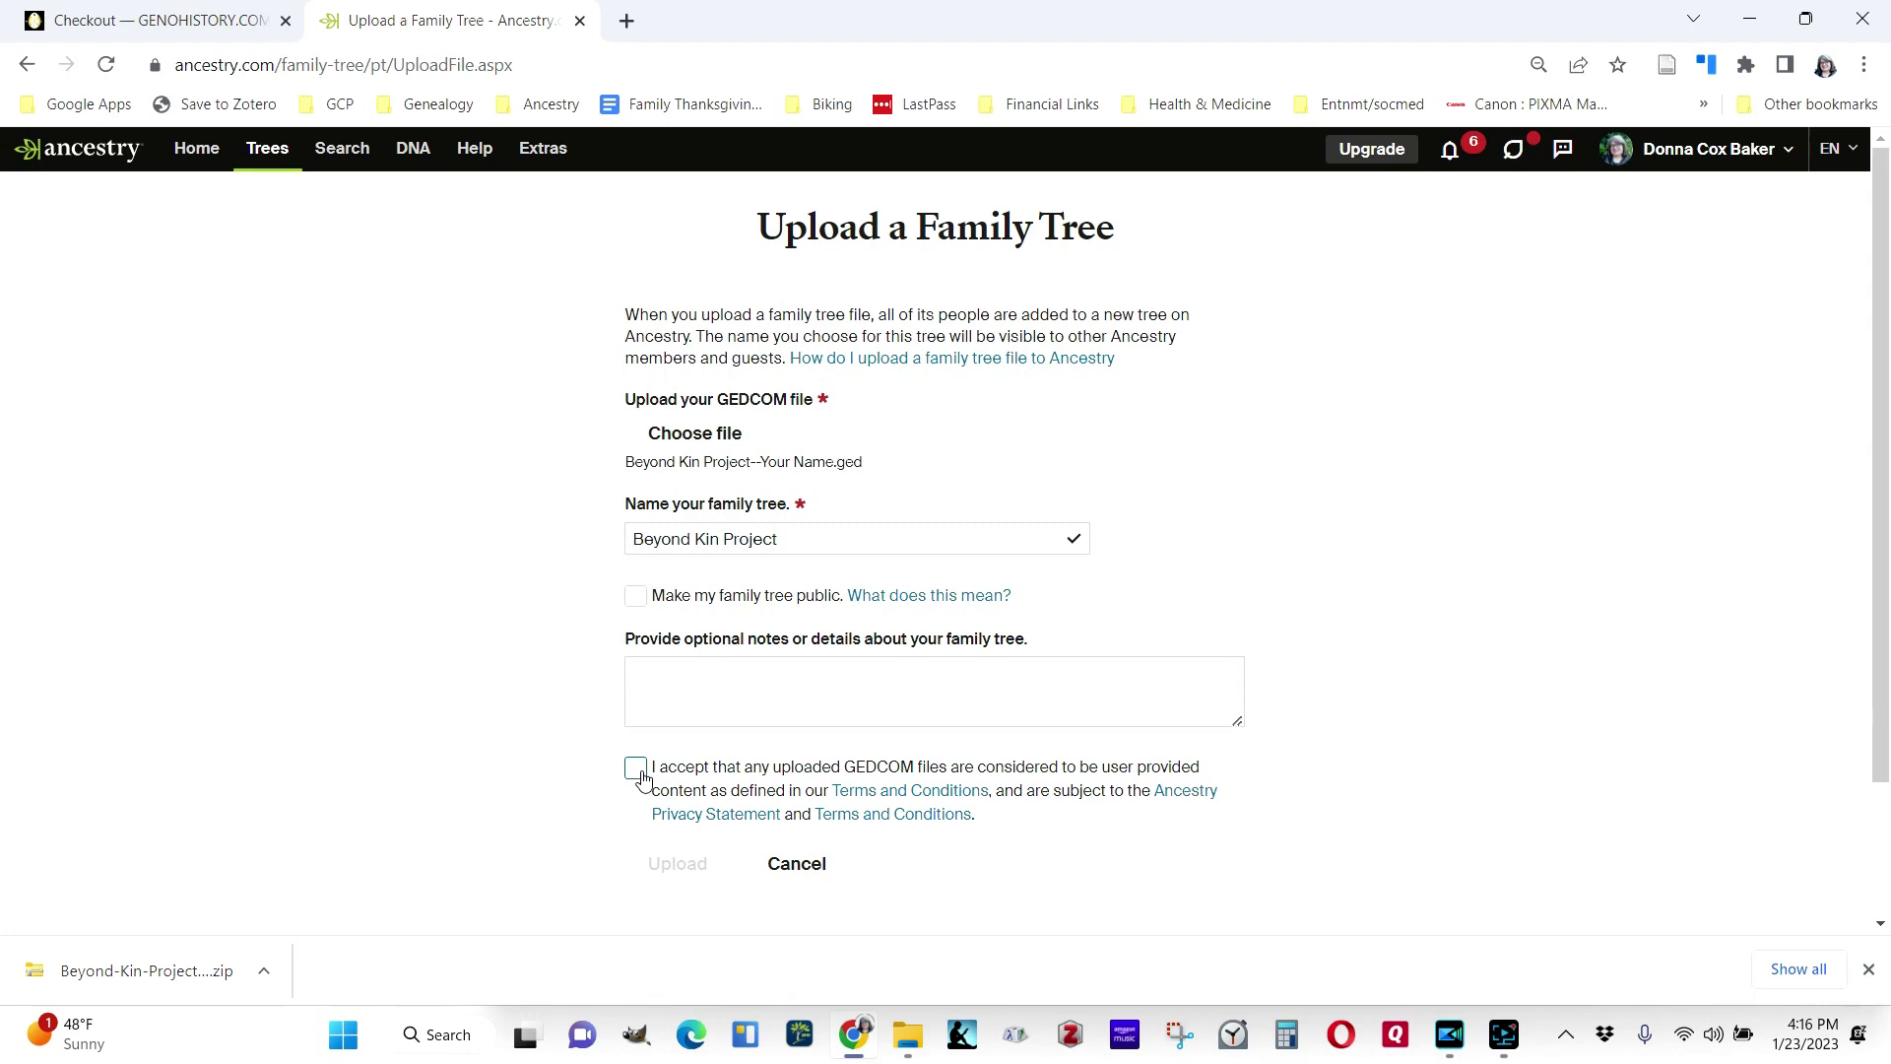
click(635, 768)
click(674, 867)
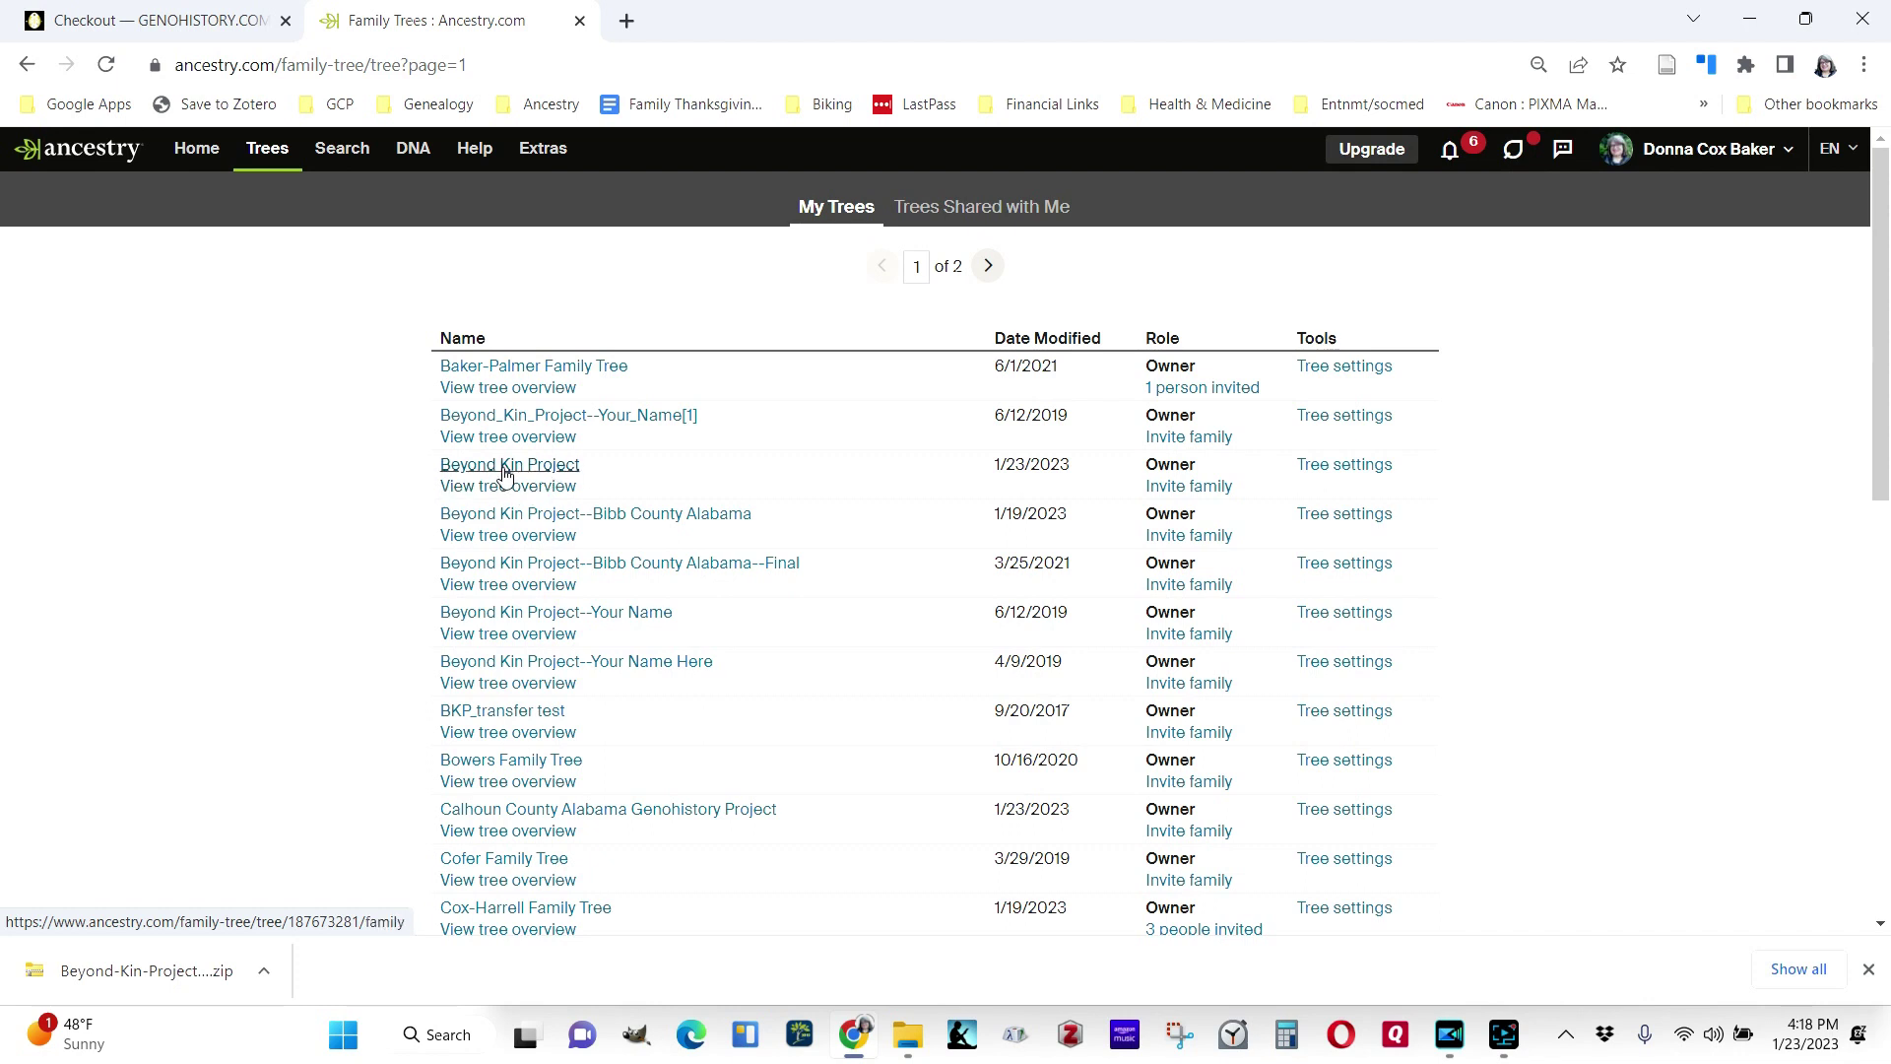
Open the Beyond Kin Project tree from My Trees in Family View
click(505, 465)
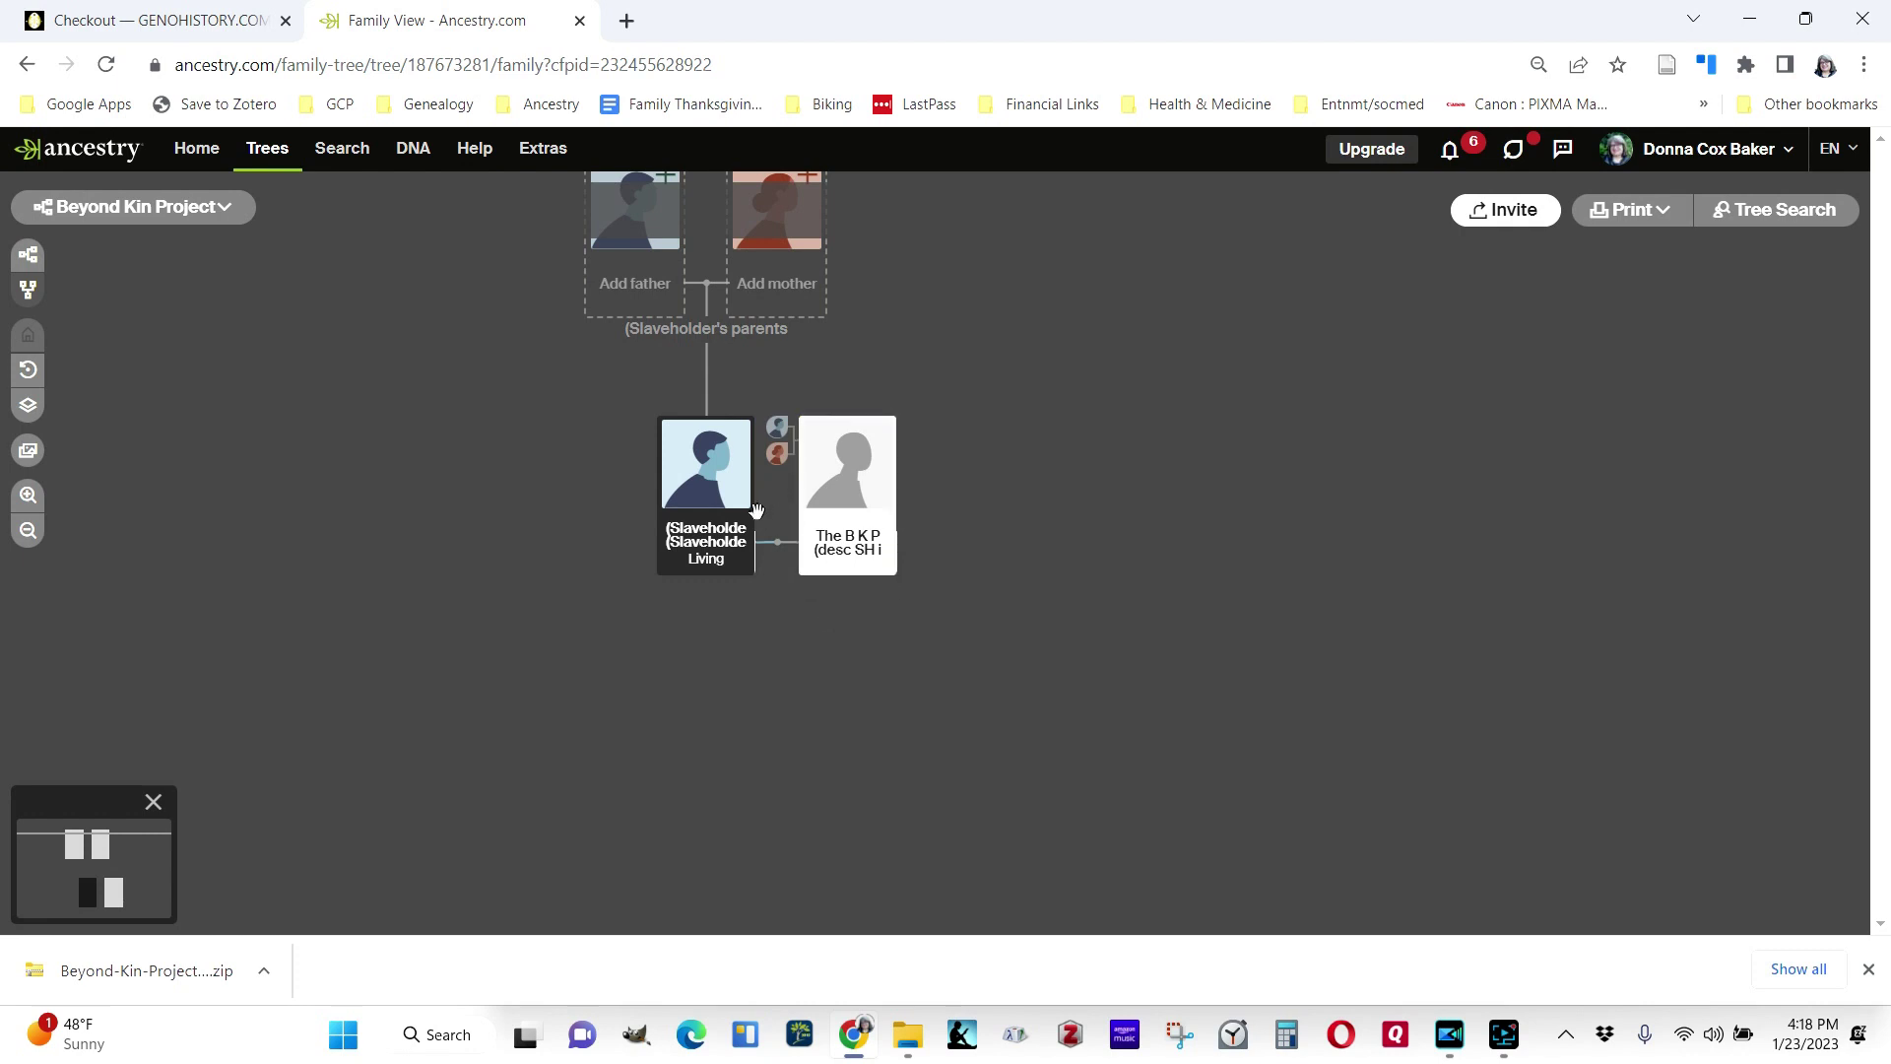
mouse_move(739, 498)
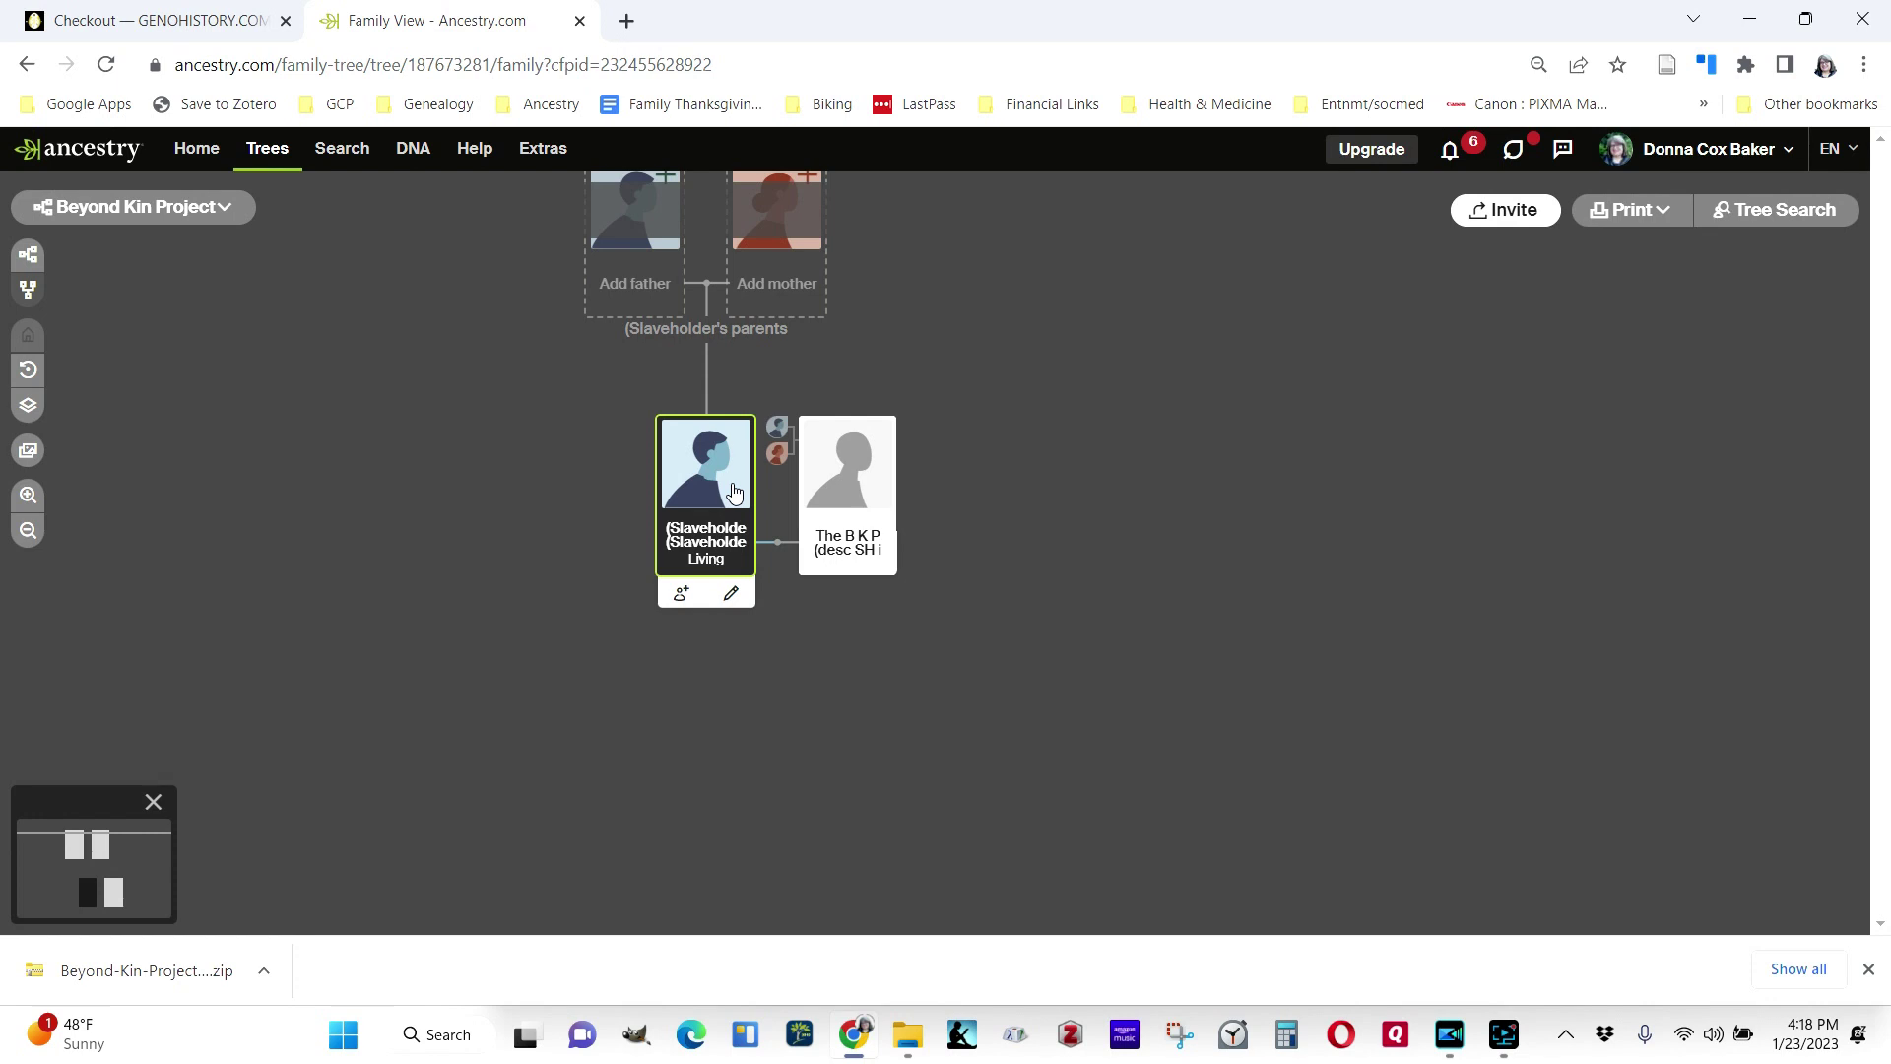
Open the (Slaveholder First) (Slaveholder Last) full profile and close the birthday prompt
click(702, 492)
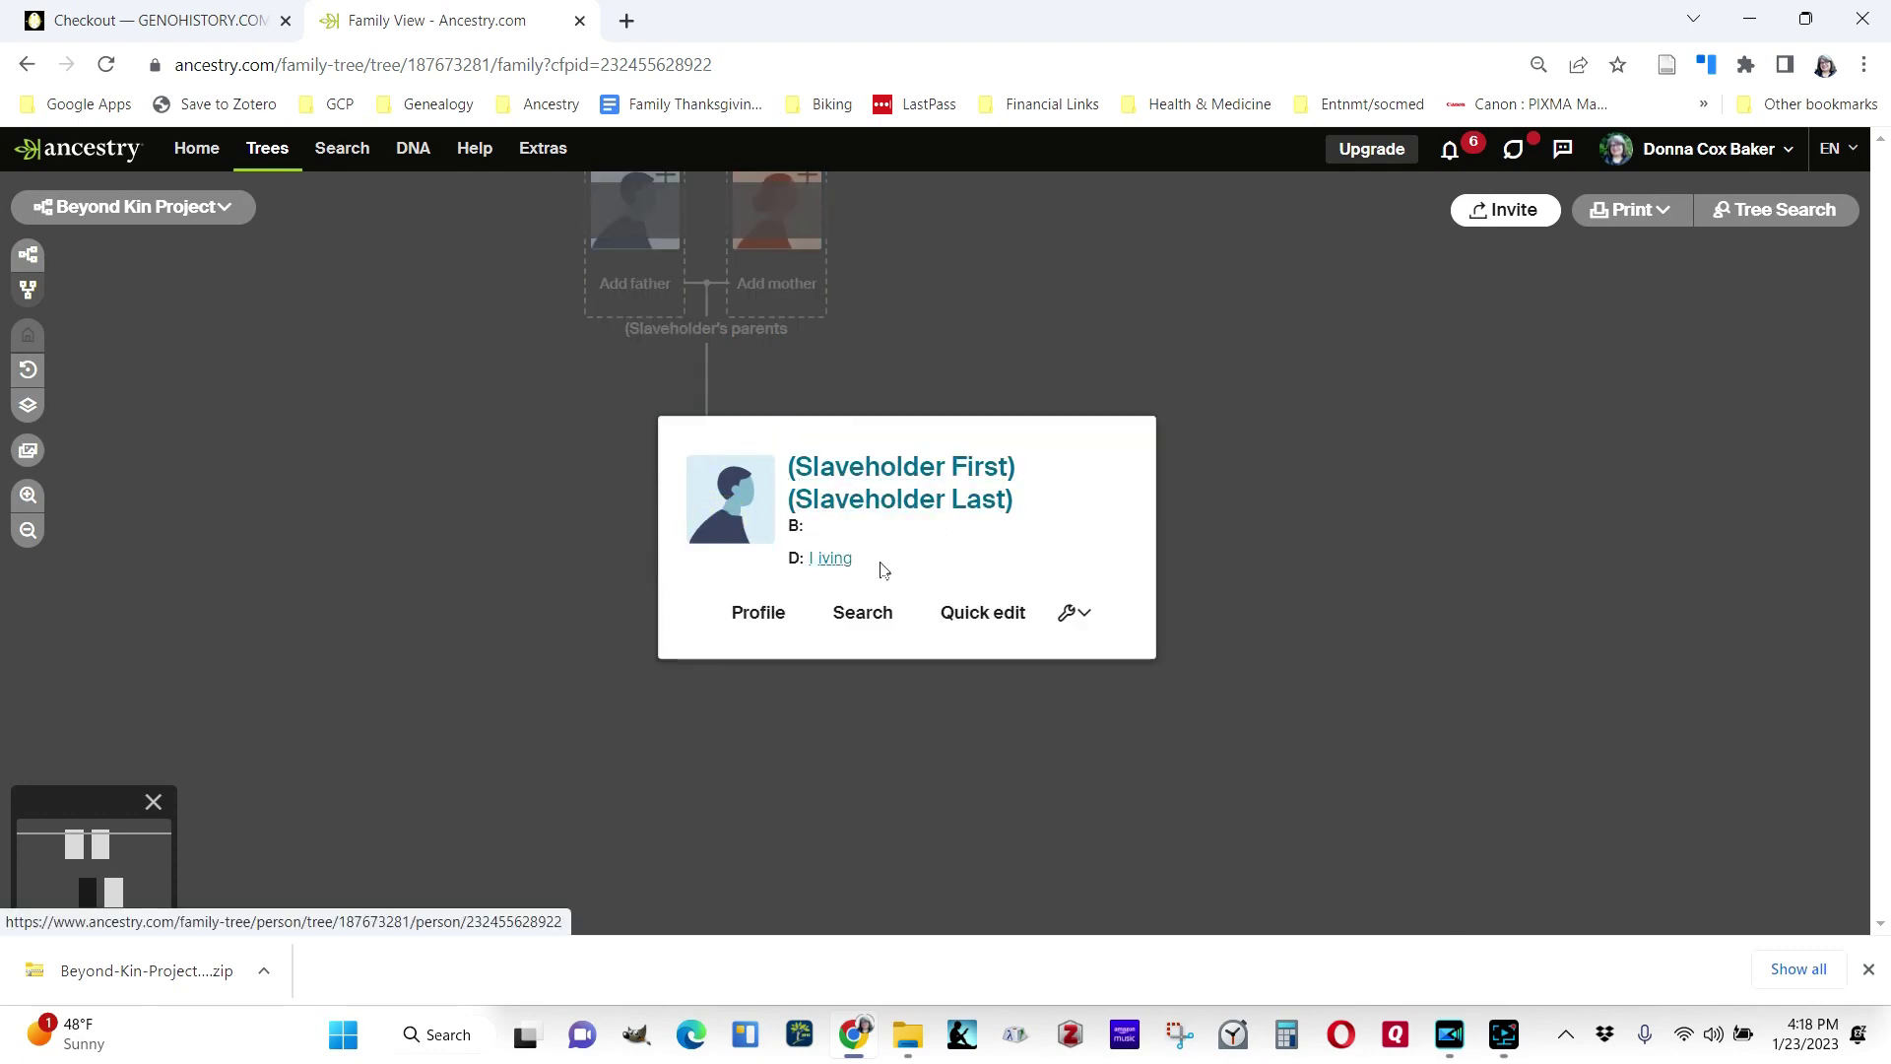
click(871, 482)
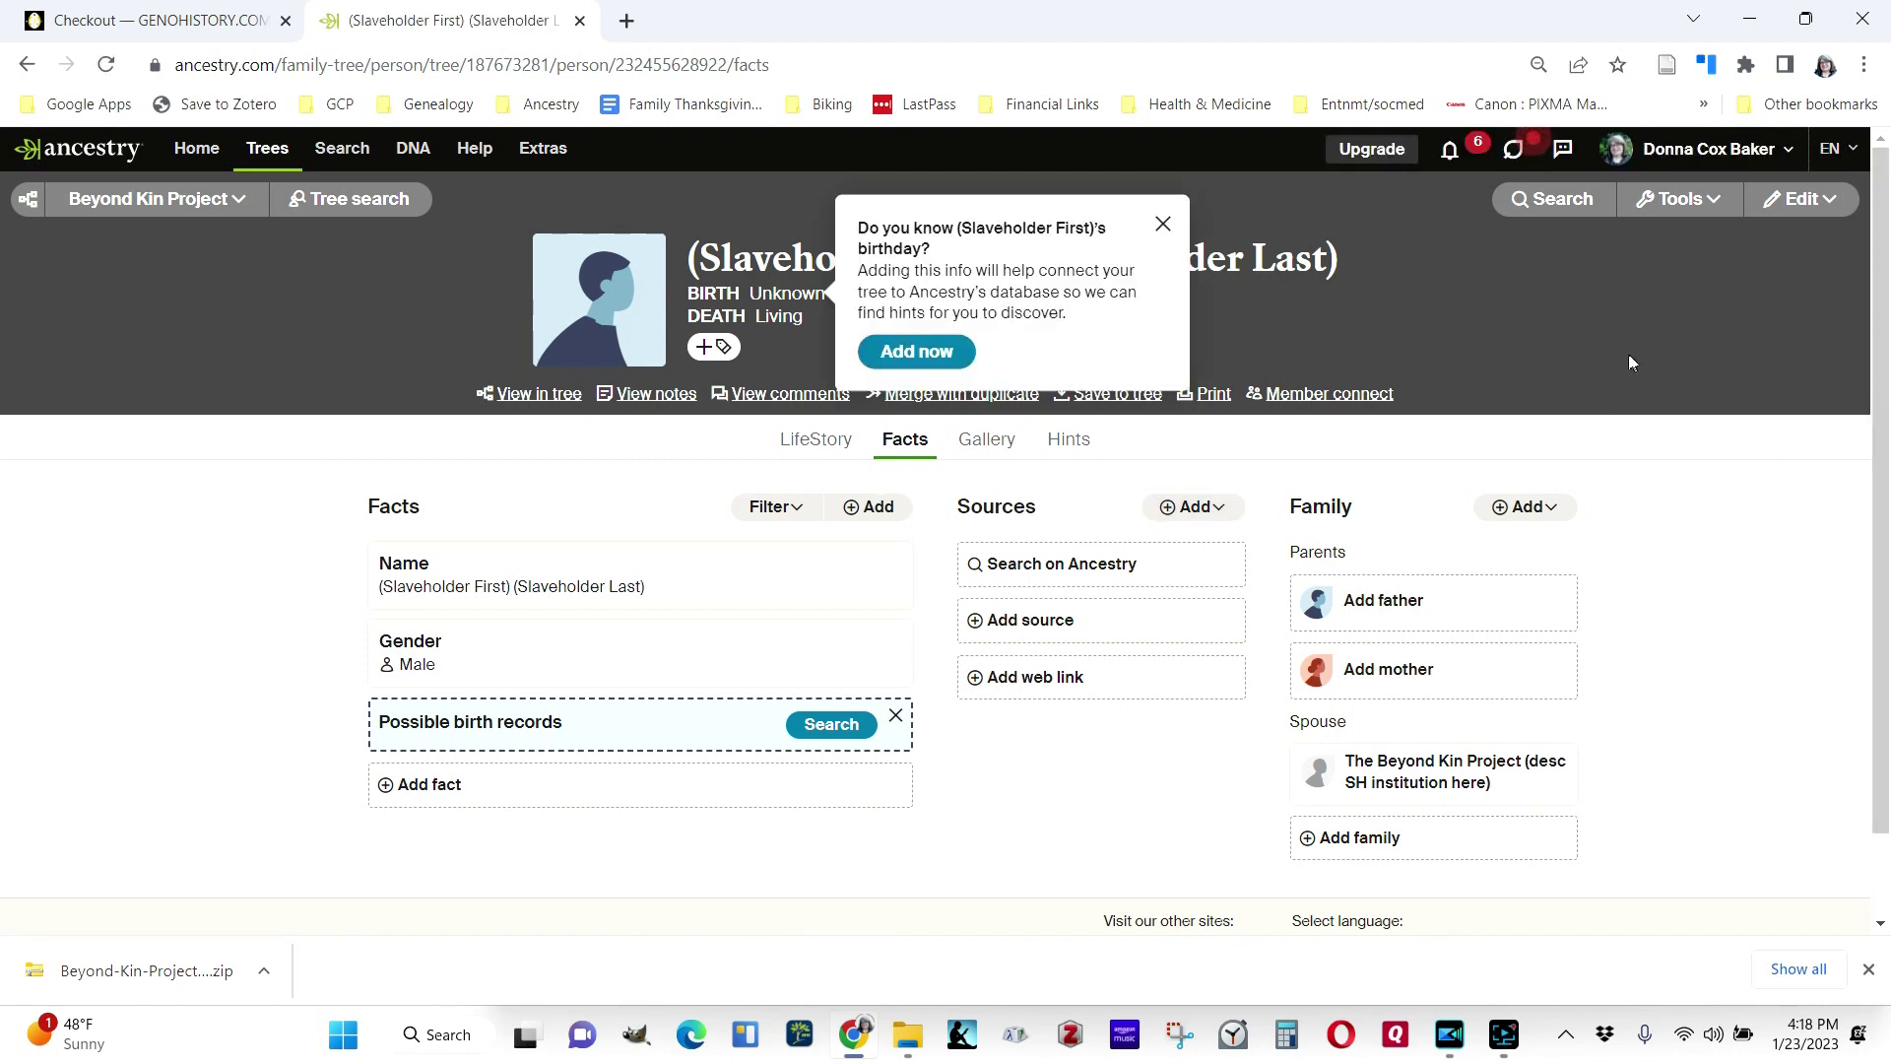
click(1167, 223)
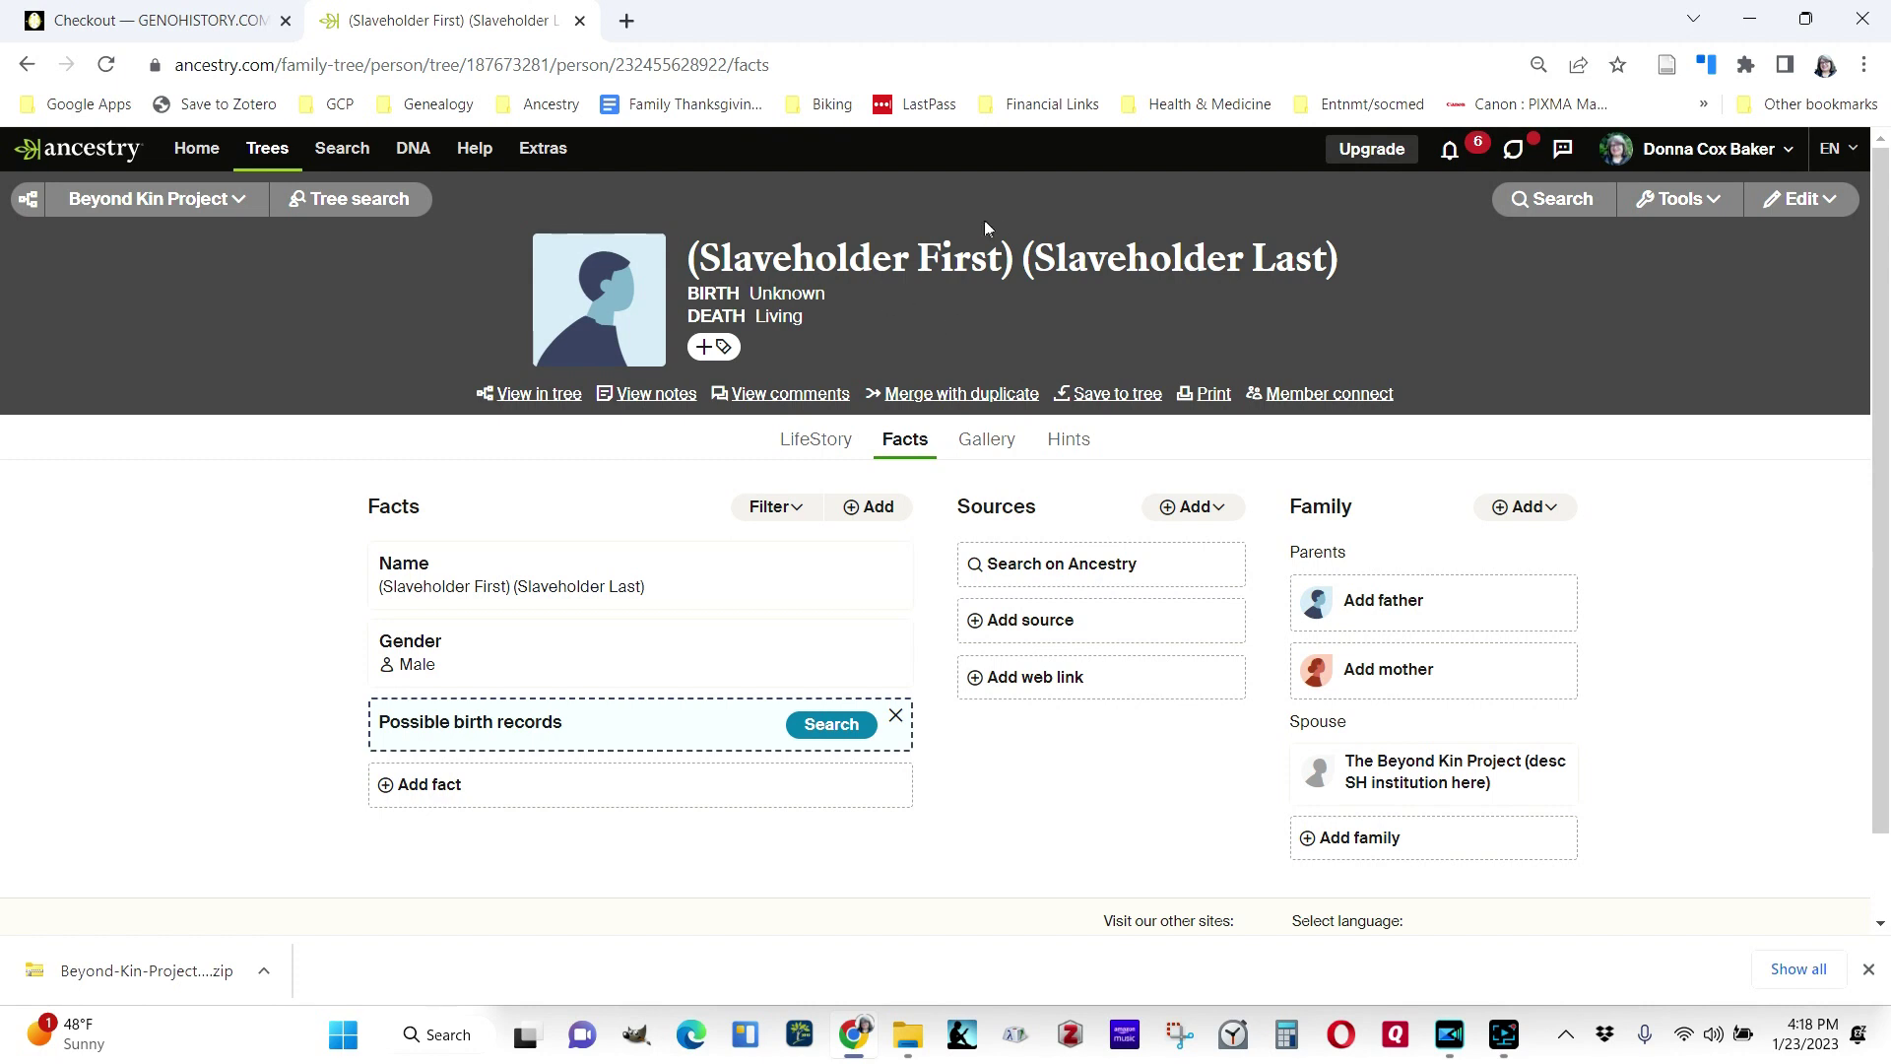
click(1839, 207)
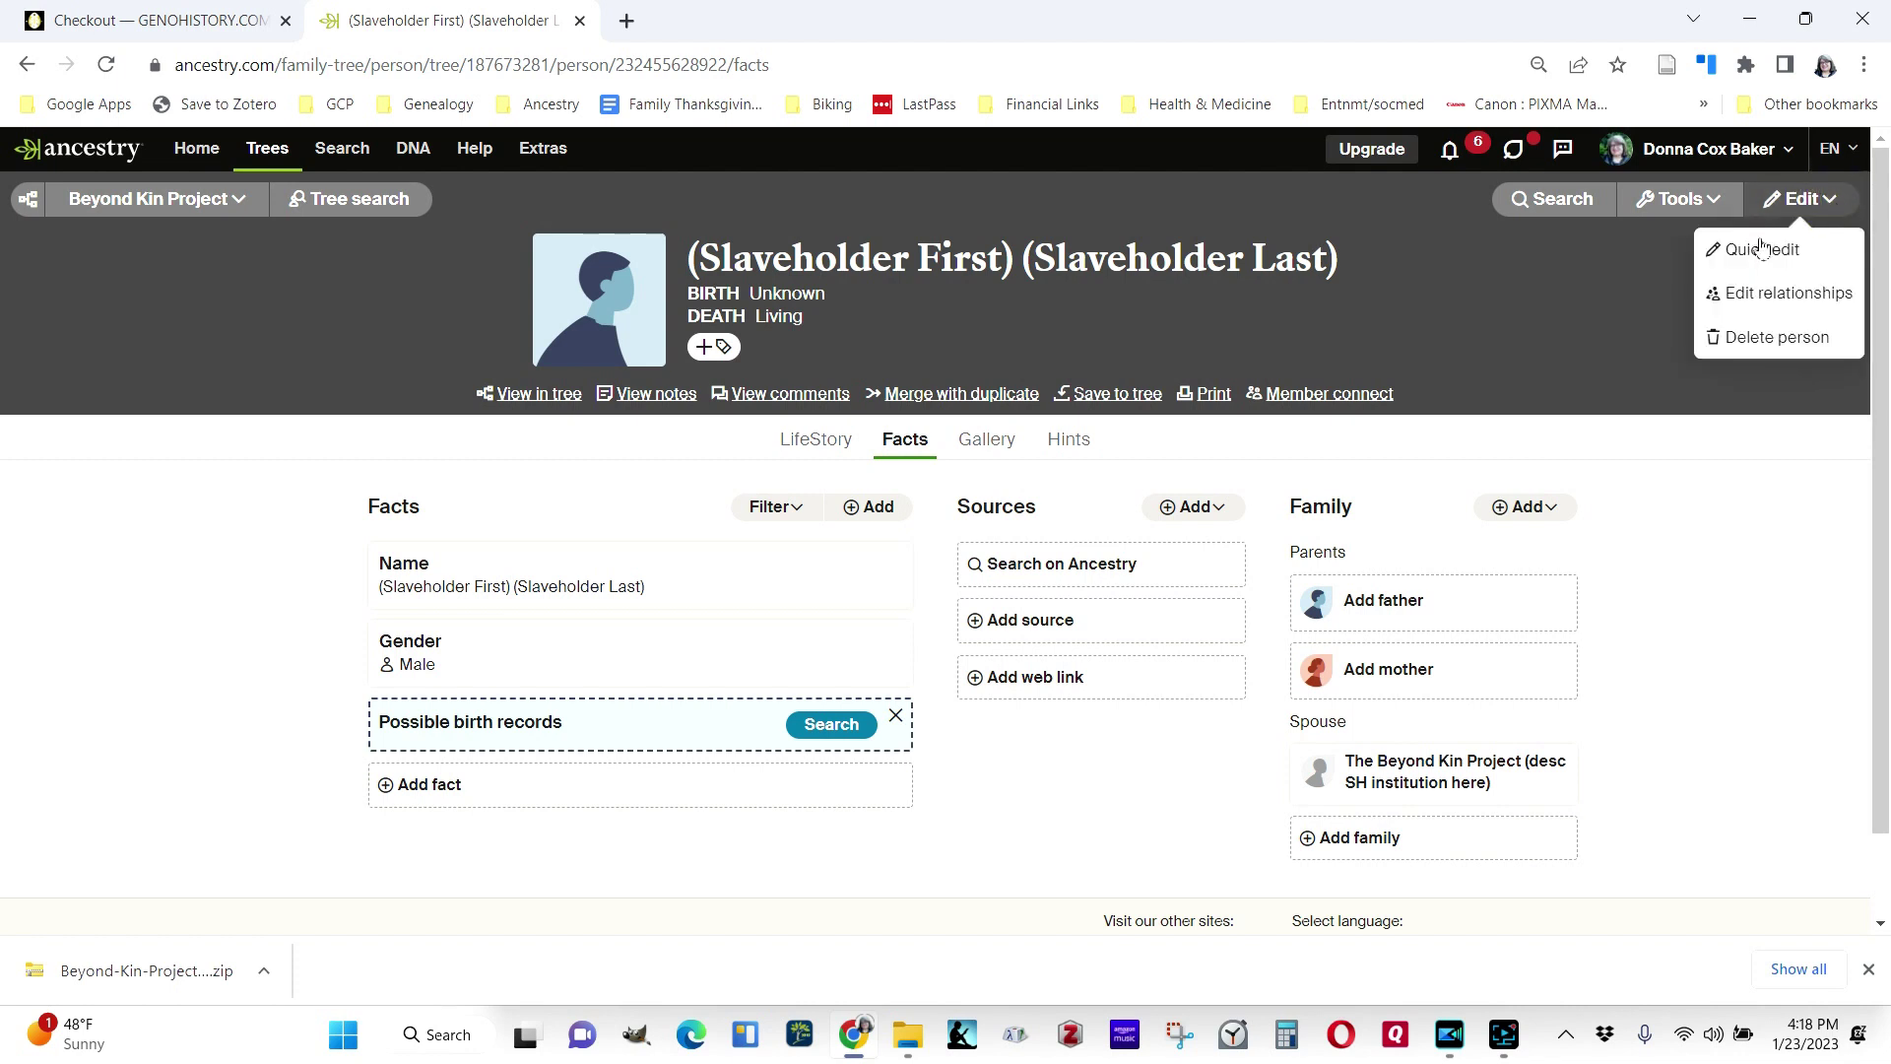
Save the slaveholder's Name and Gender (Male) unchanged via Quick edit, then scroll to Family
click(1761, 251)
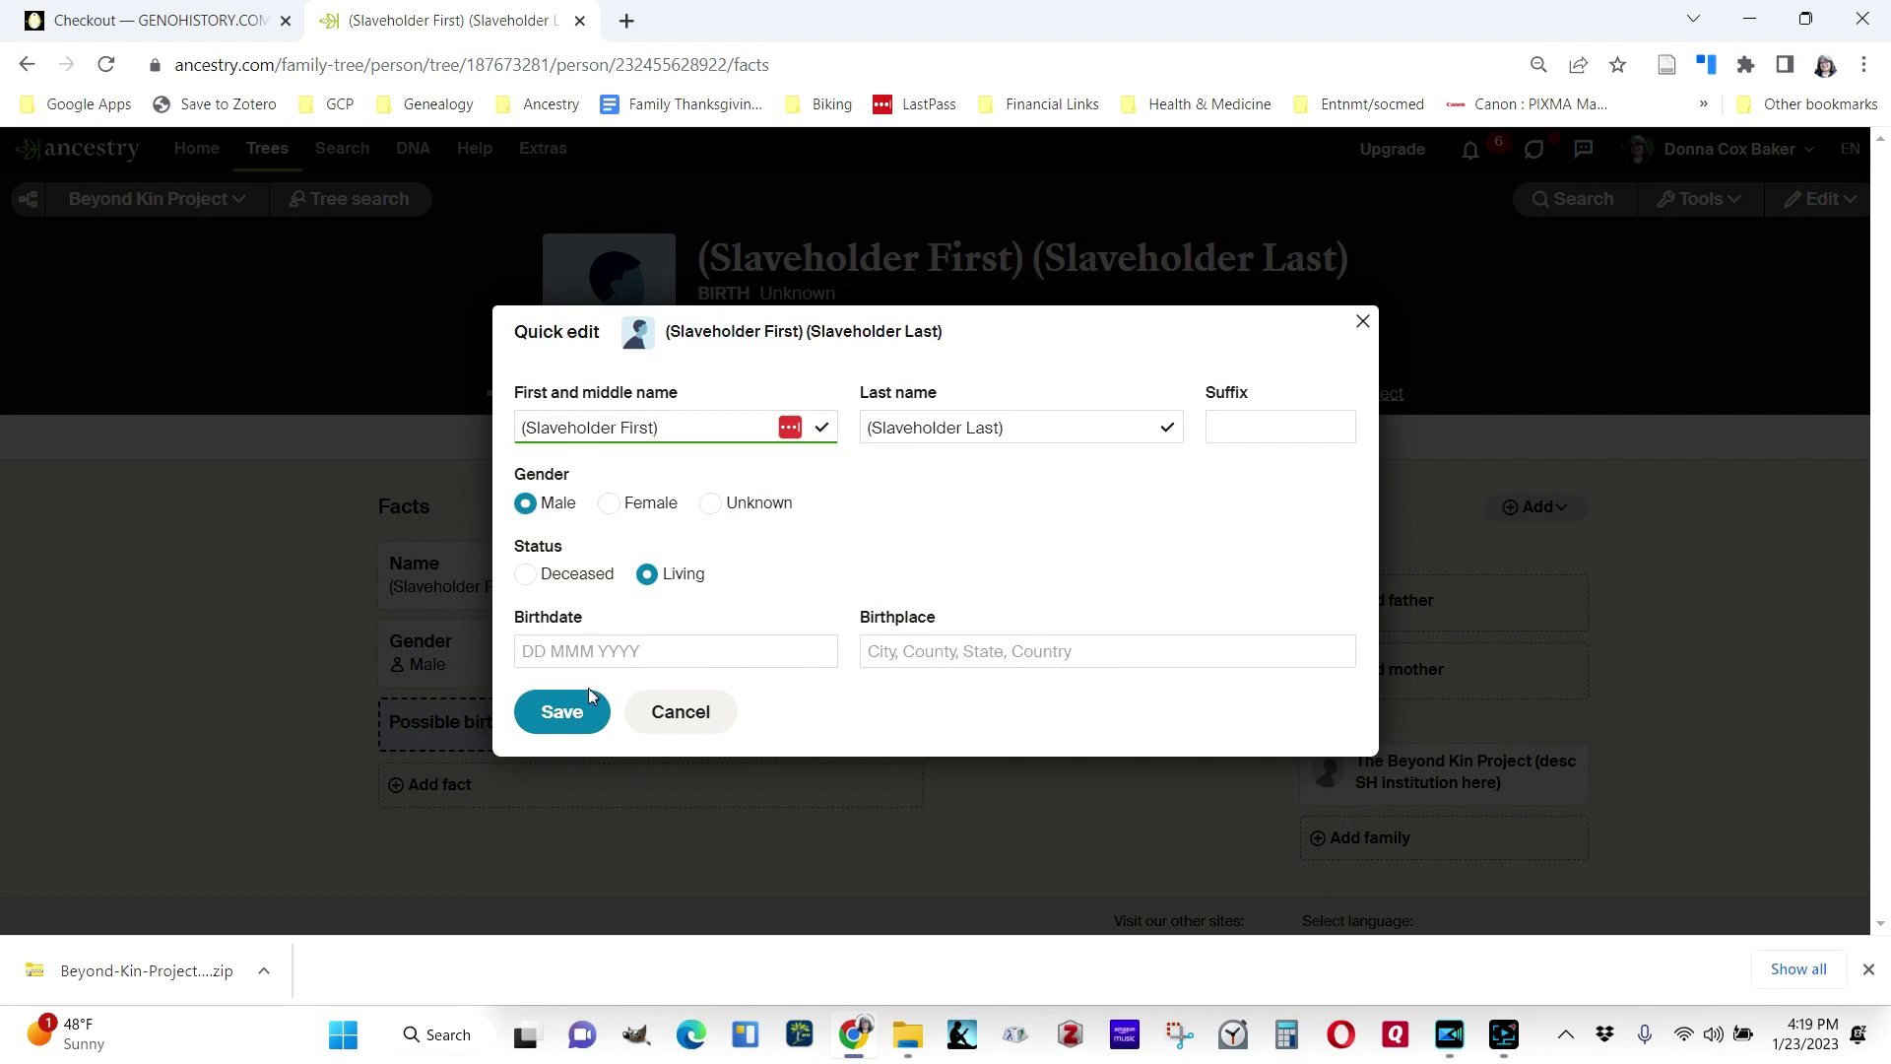
click(559, 731)
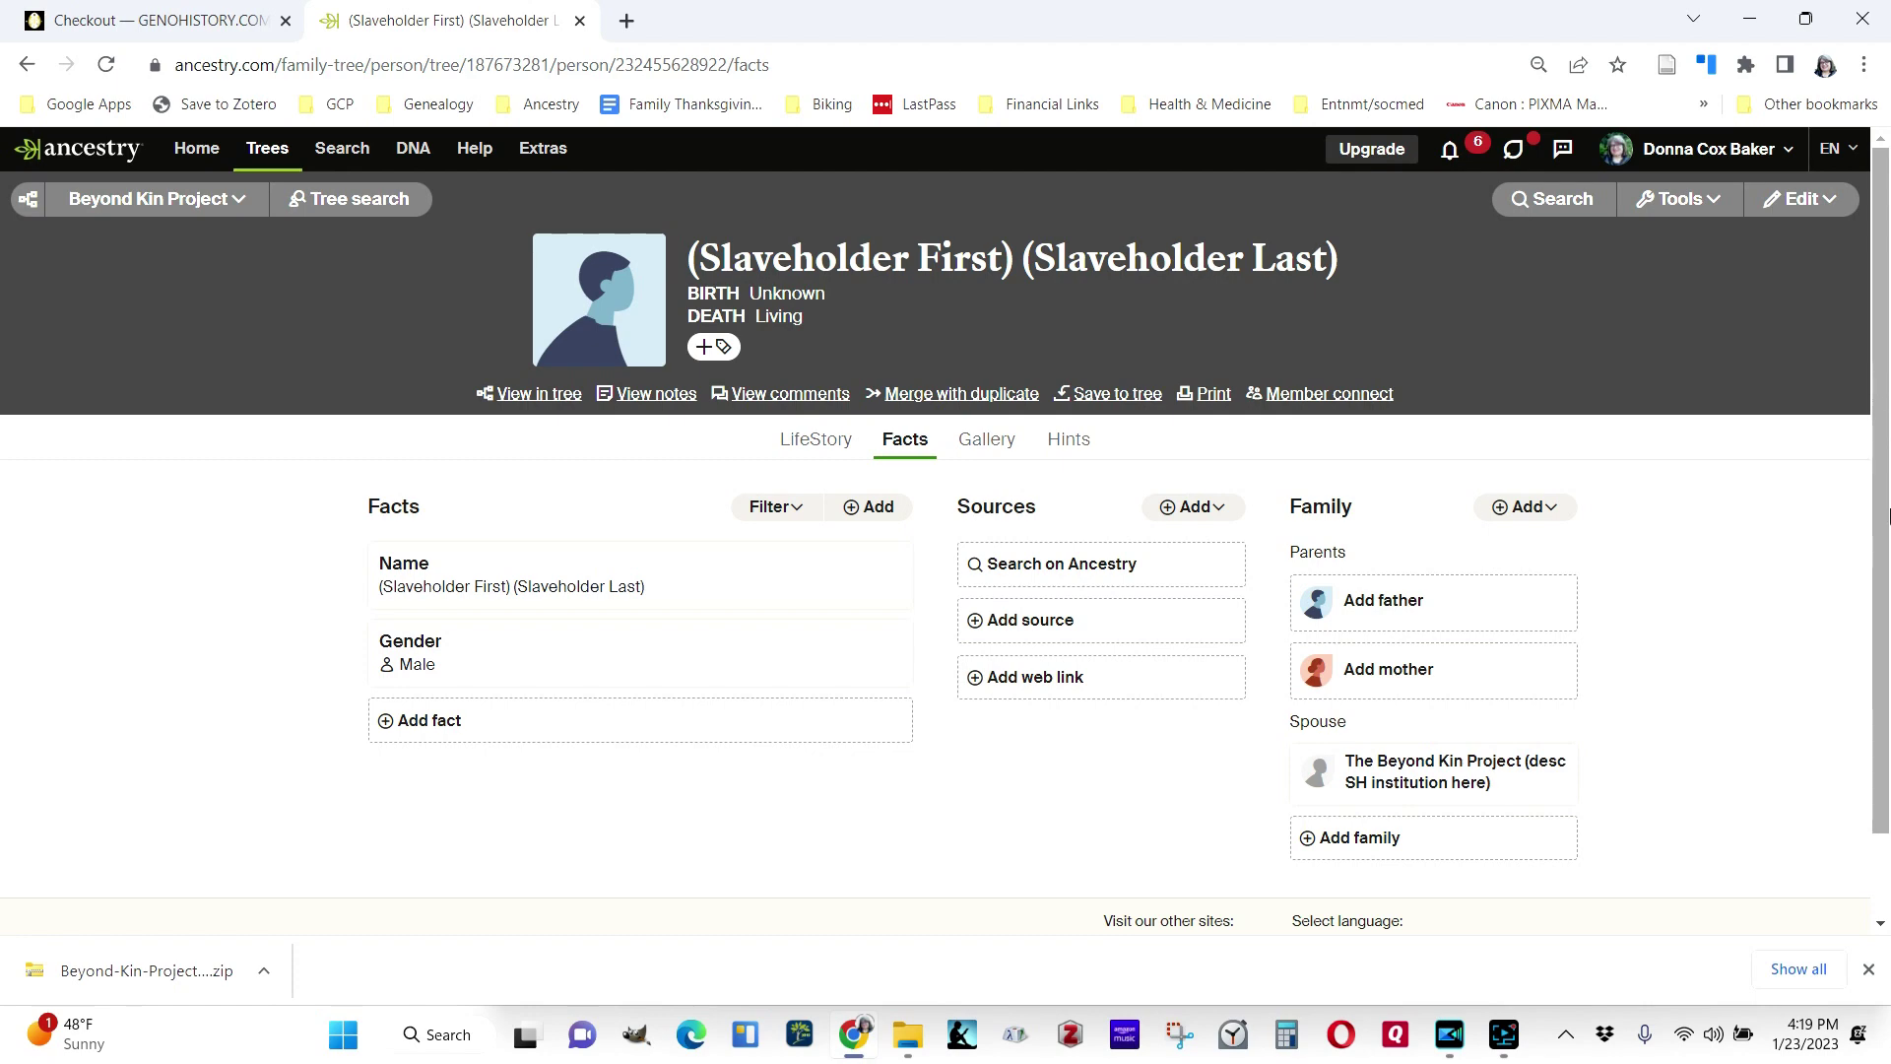
drag(1888, 515, 1889, 633)
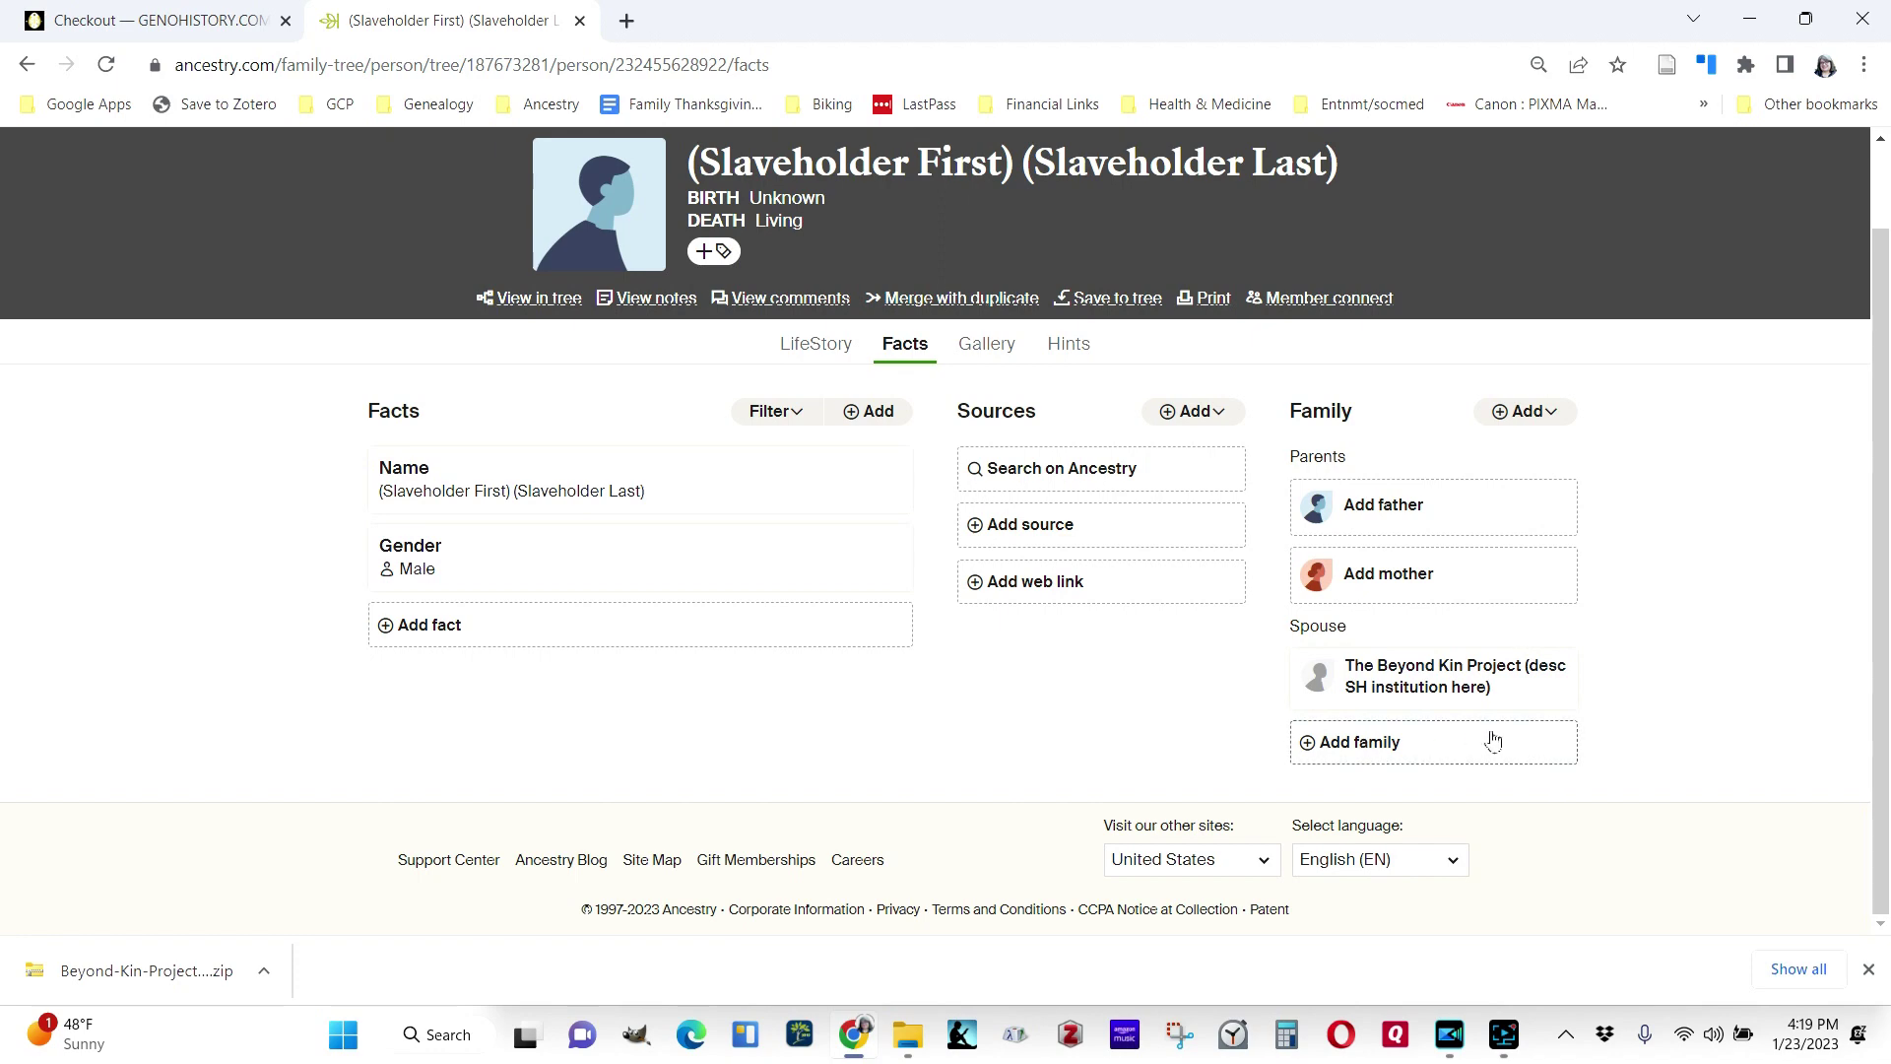
Open The Beyond Kin Project spouse profile and close its birthday popup
click(1443, 692)
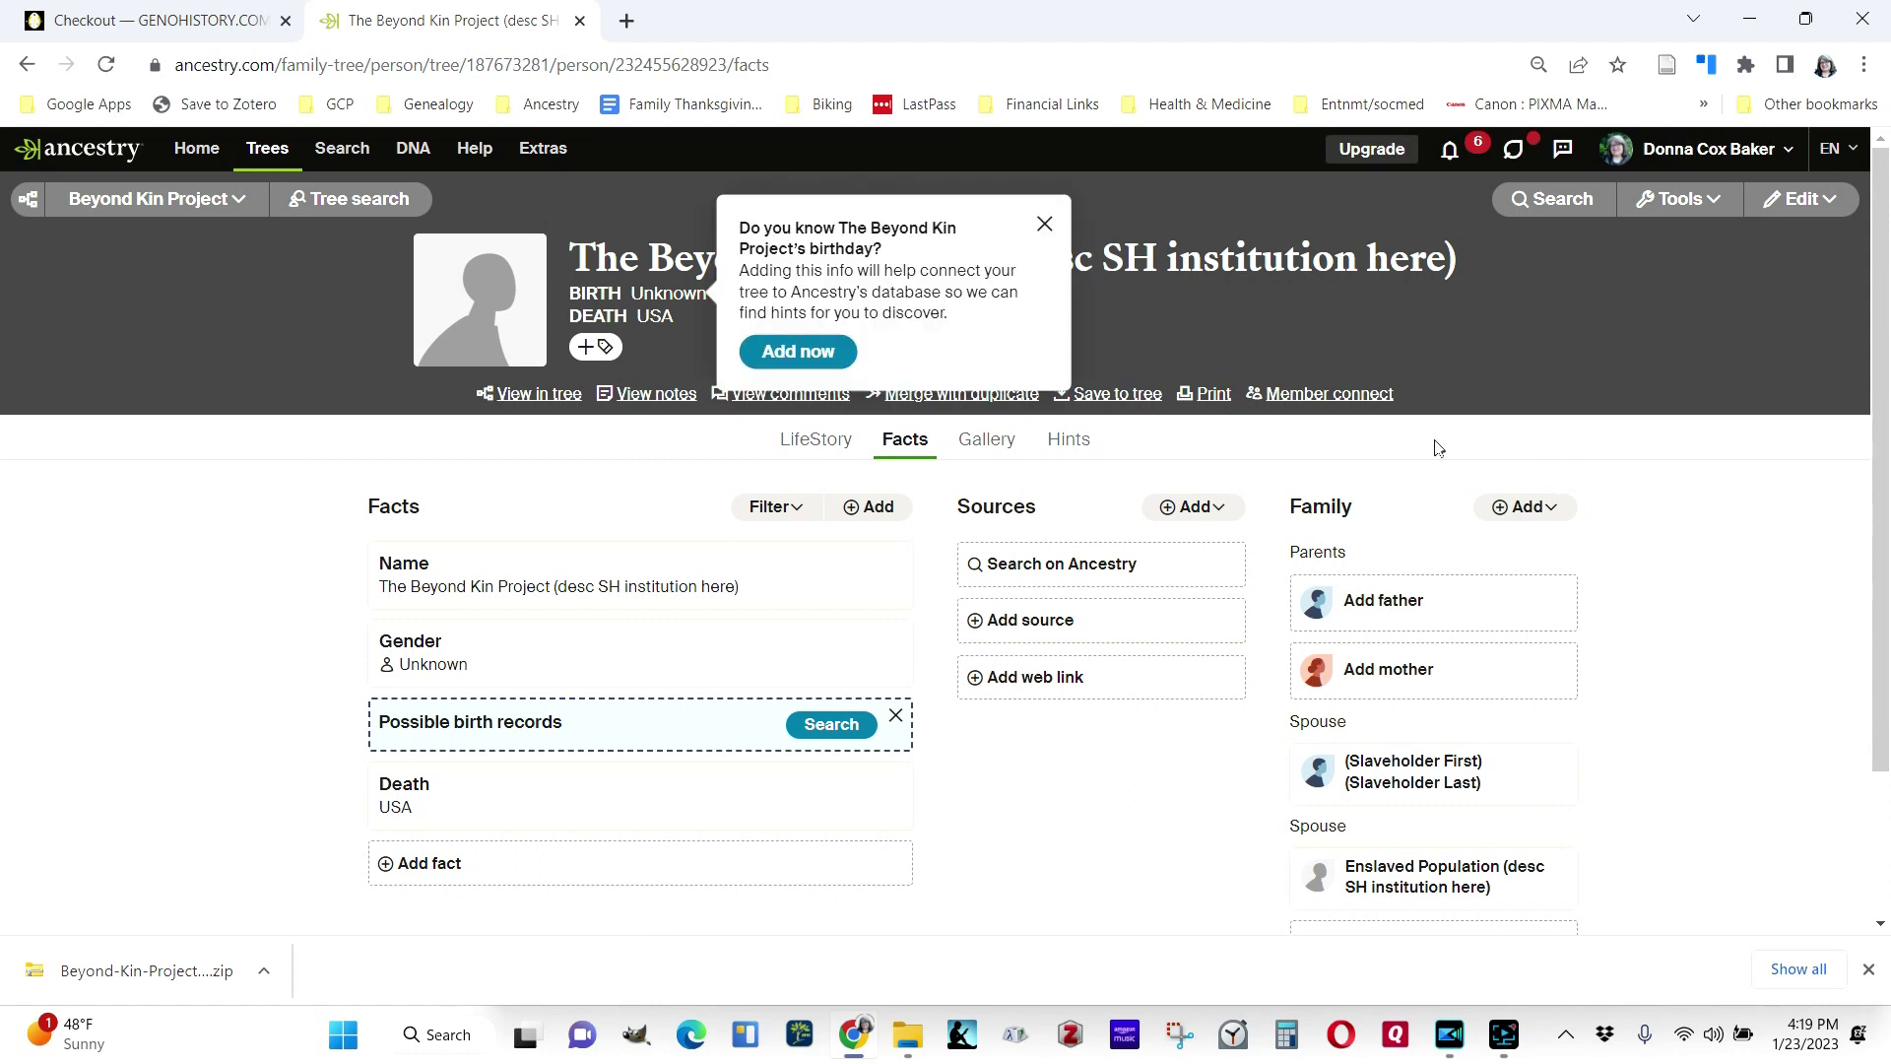
click(1046, 225)
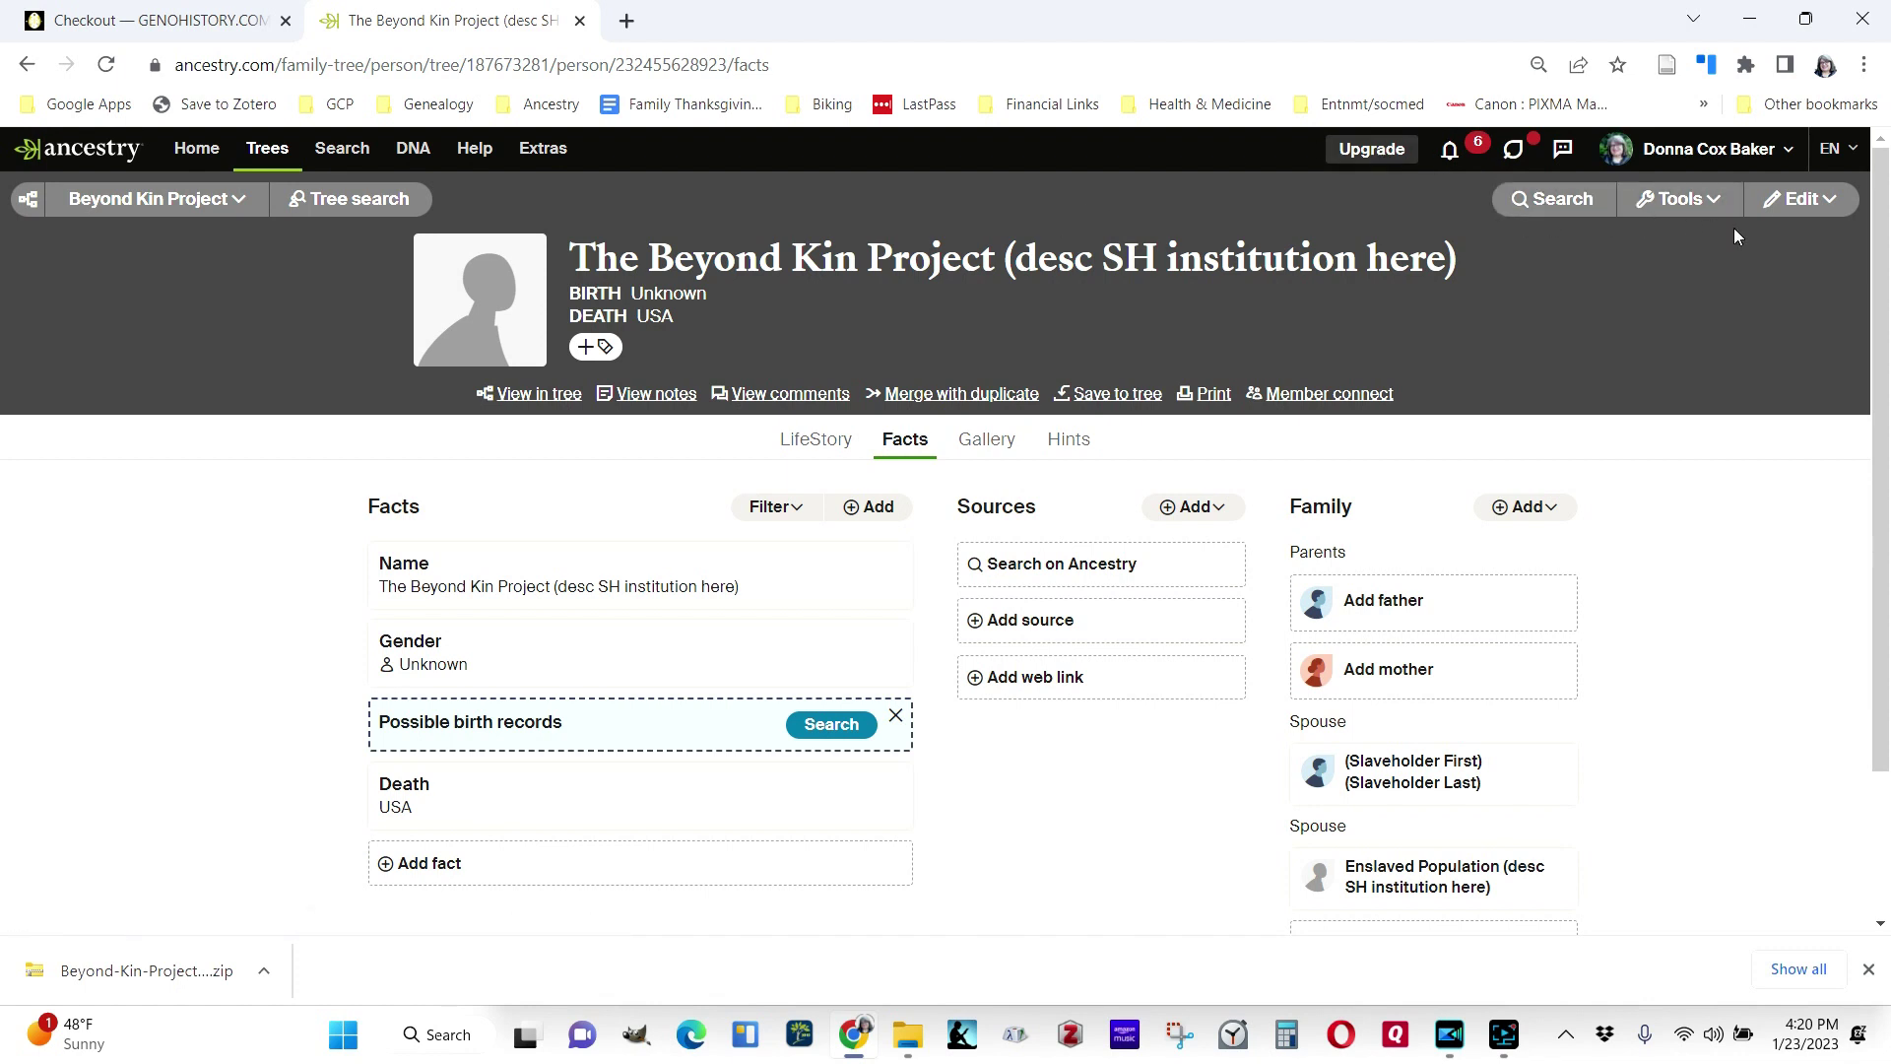
Quick-edit The Beyond Kin Project's name and details (Deceased, death place USA) and save
click(1827, 200)
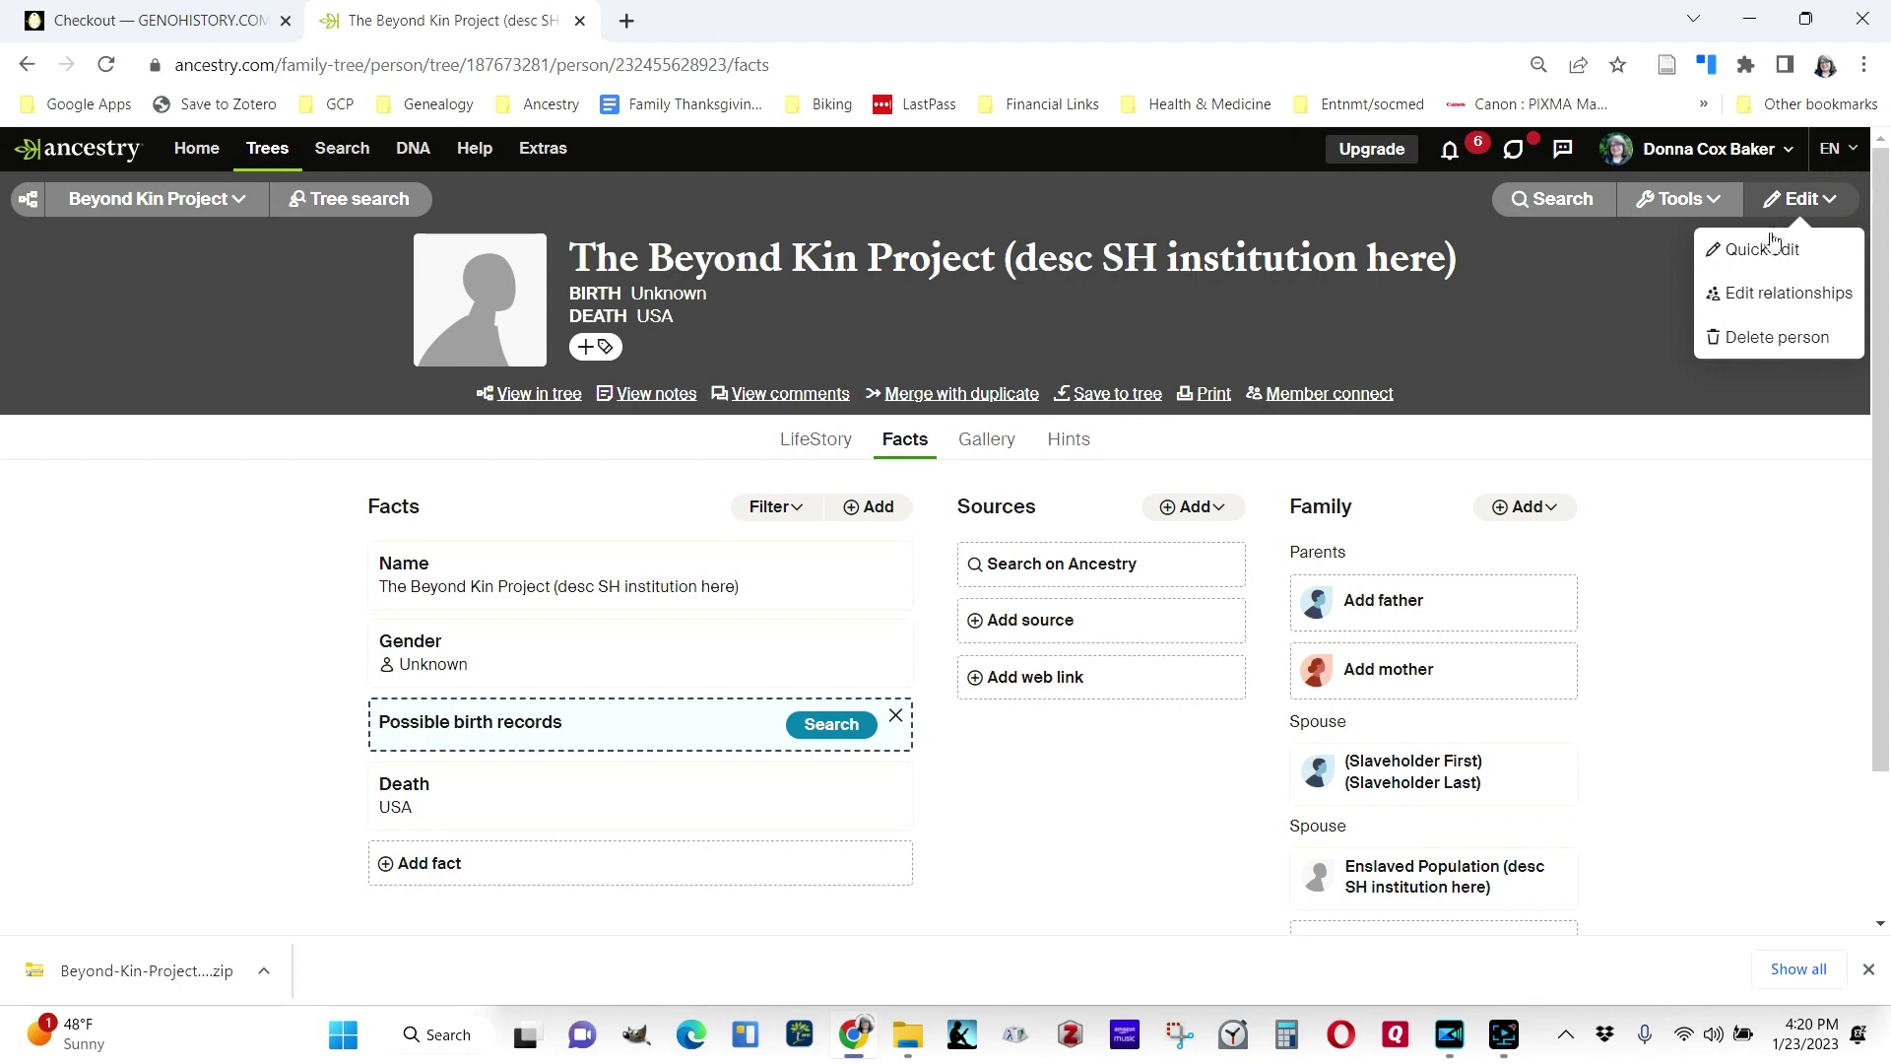
click(1771, 243)
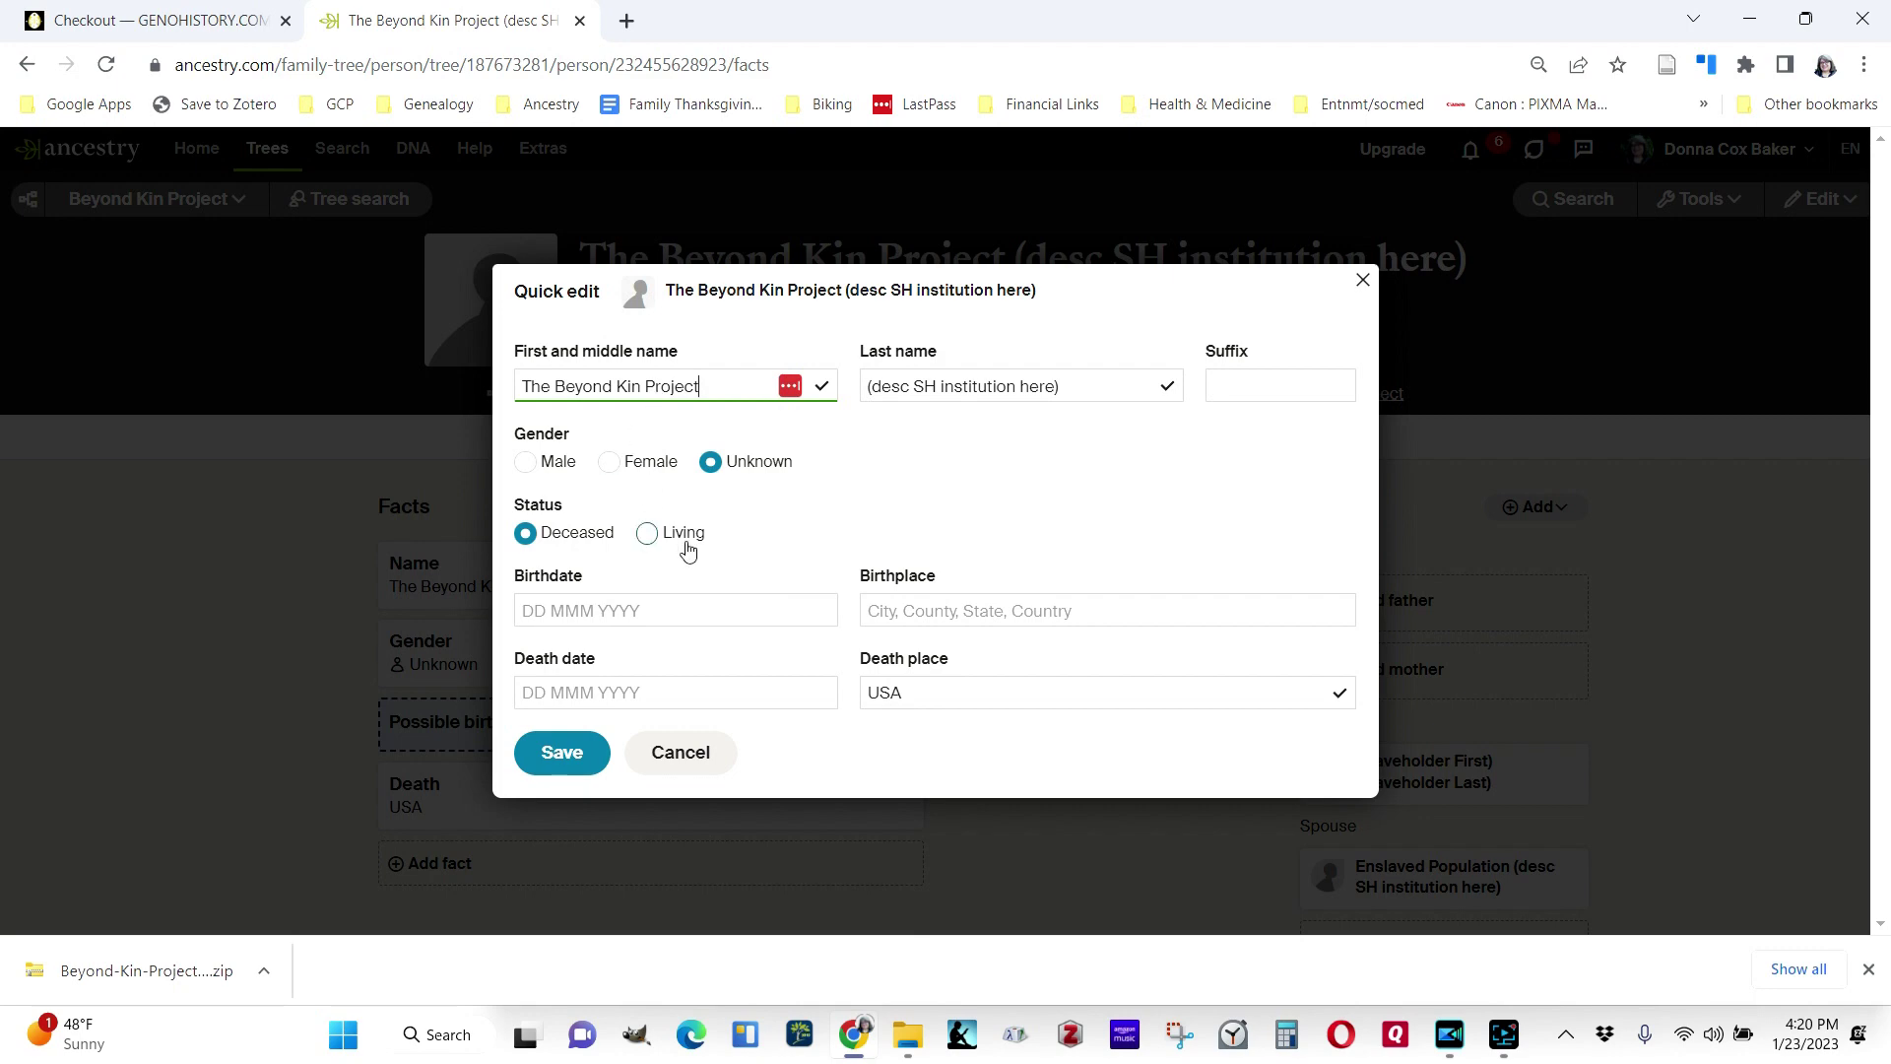
click(565, 758)
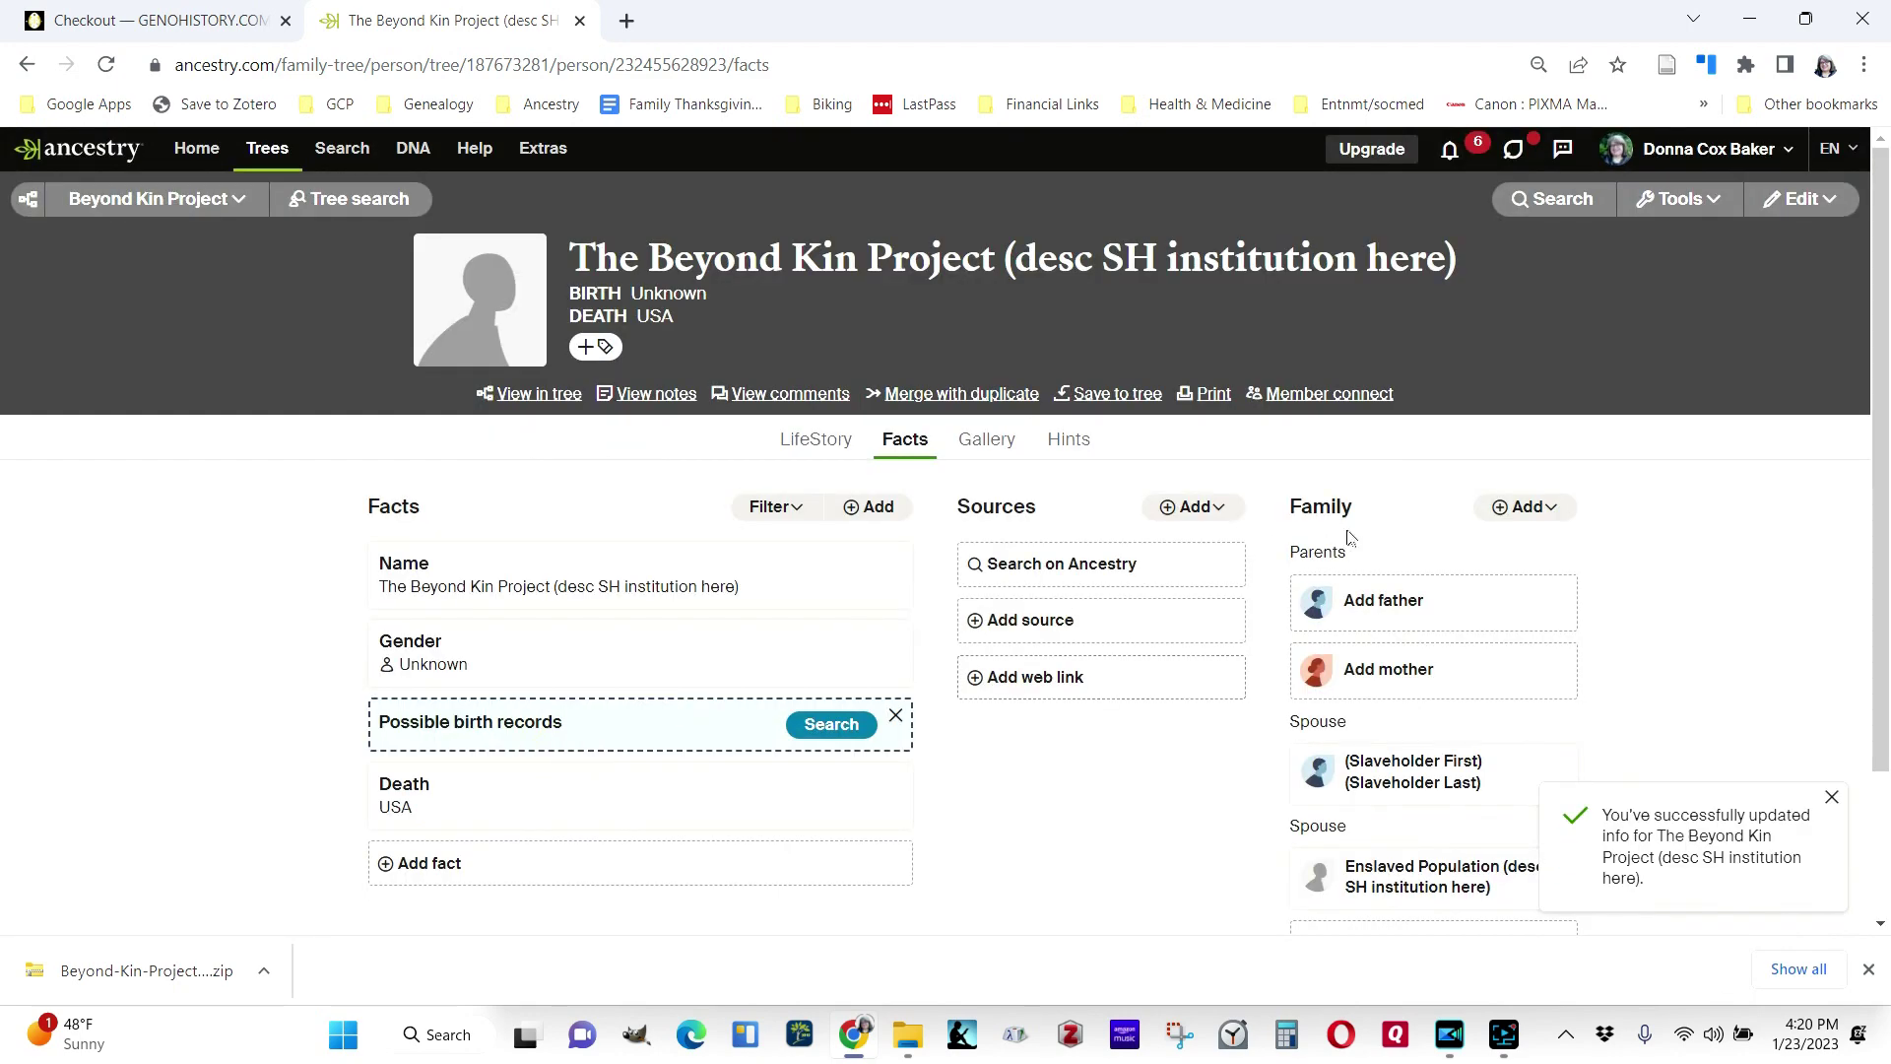
drag(1881, 561, 1887, 697)
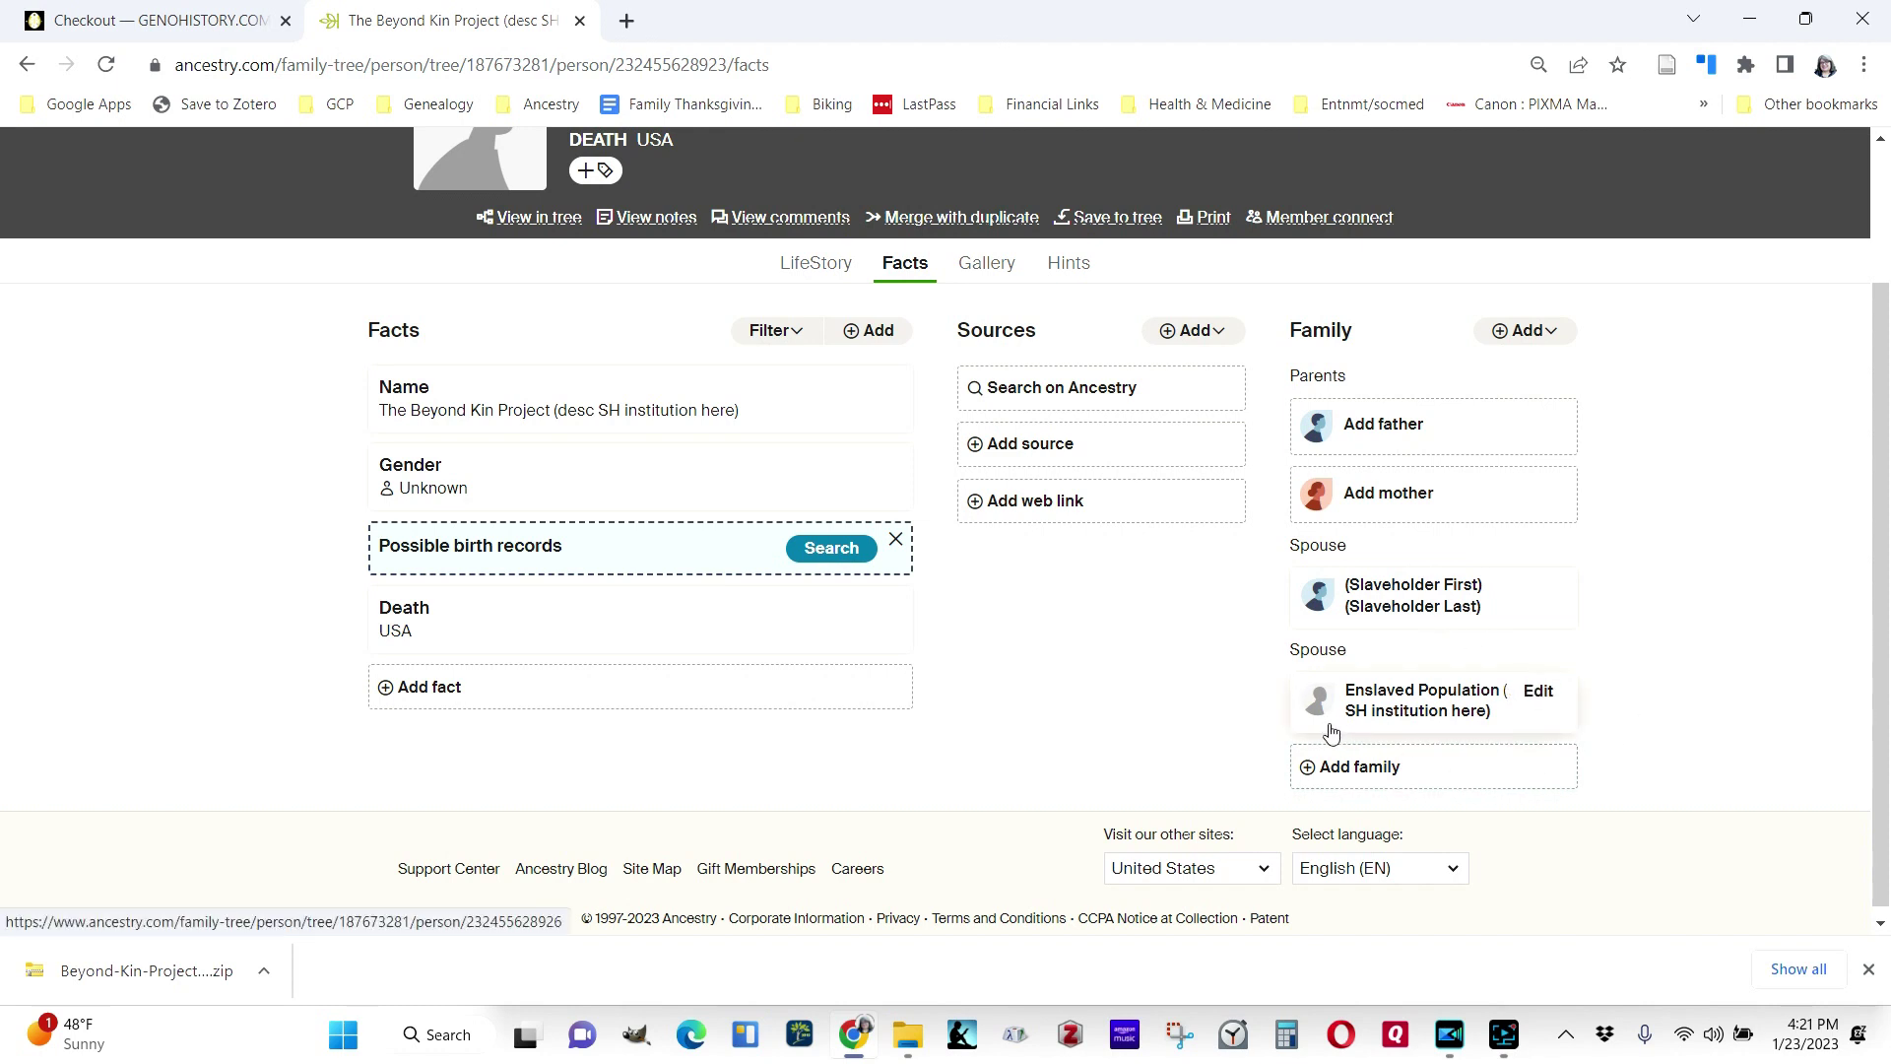
Open the Enslaved Population spouse profile and view its Family with the two Source children
click(1409, 697)
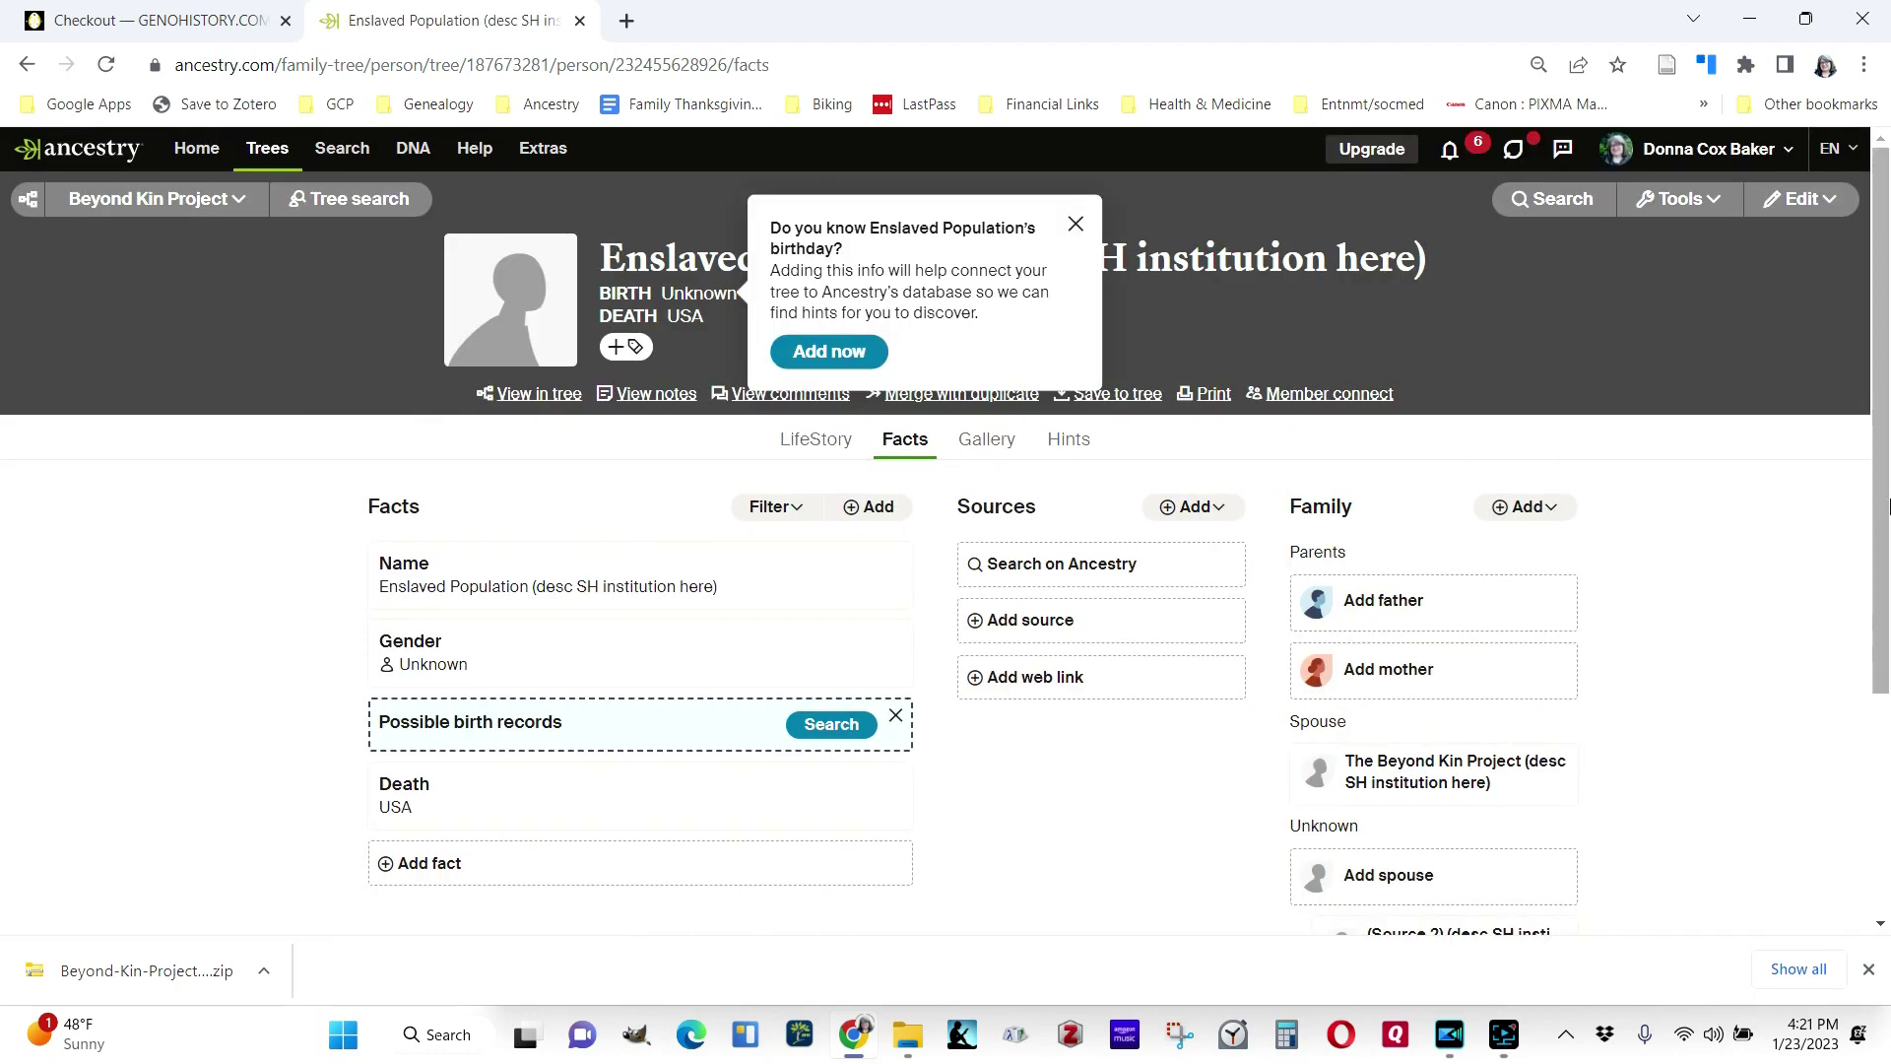
scroll(1888, 480, down, 1)
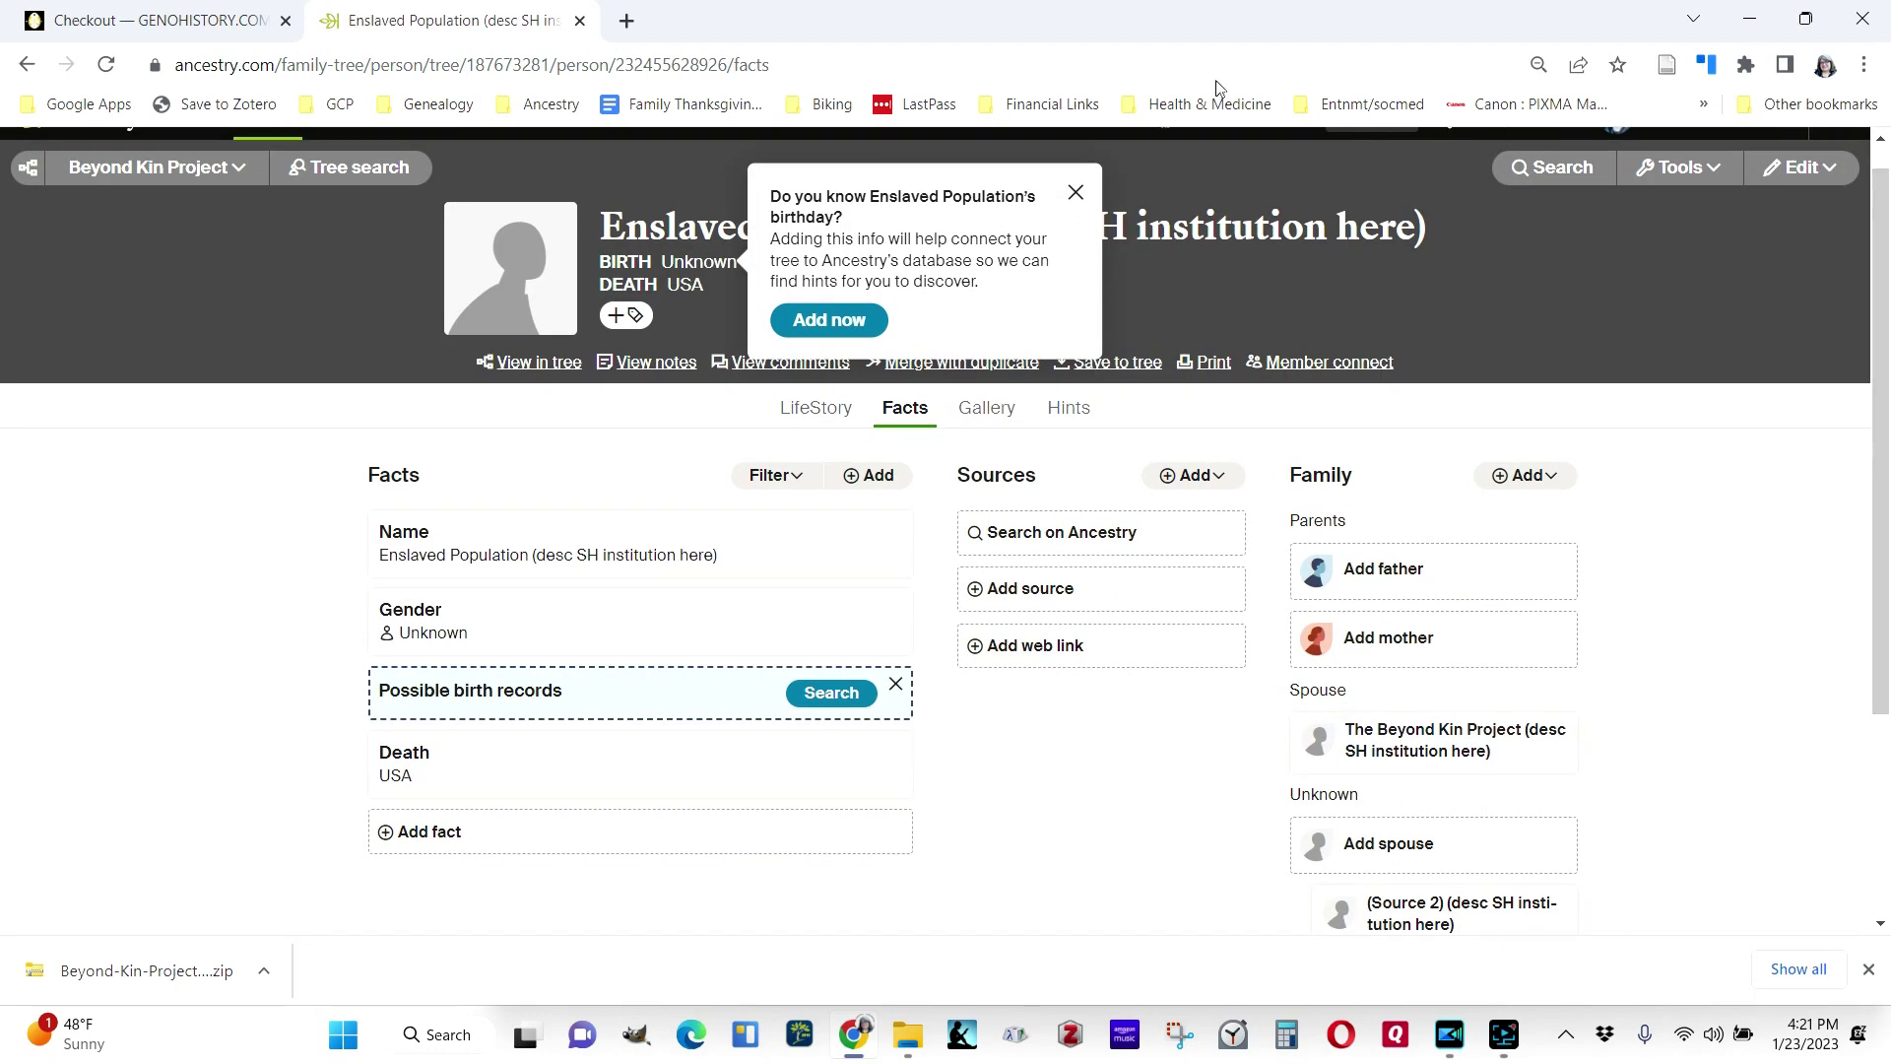
click(1076, 192)
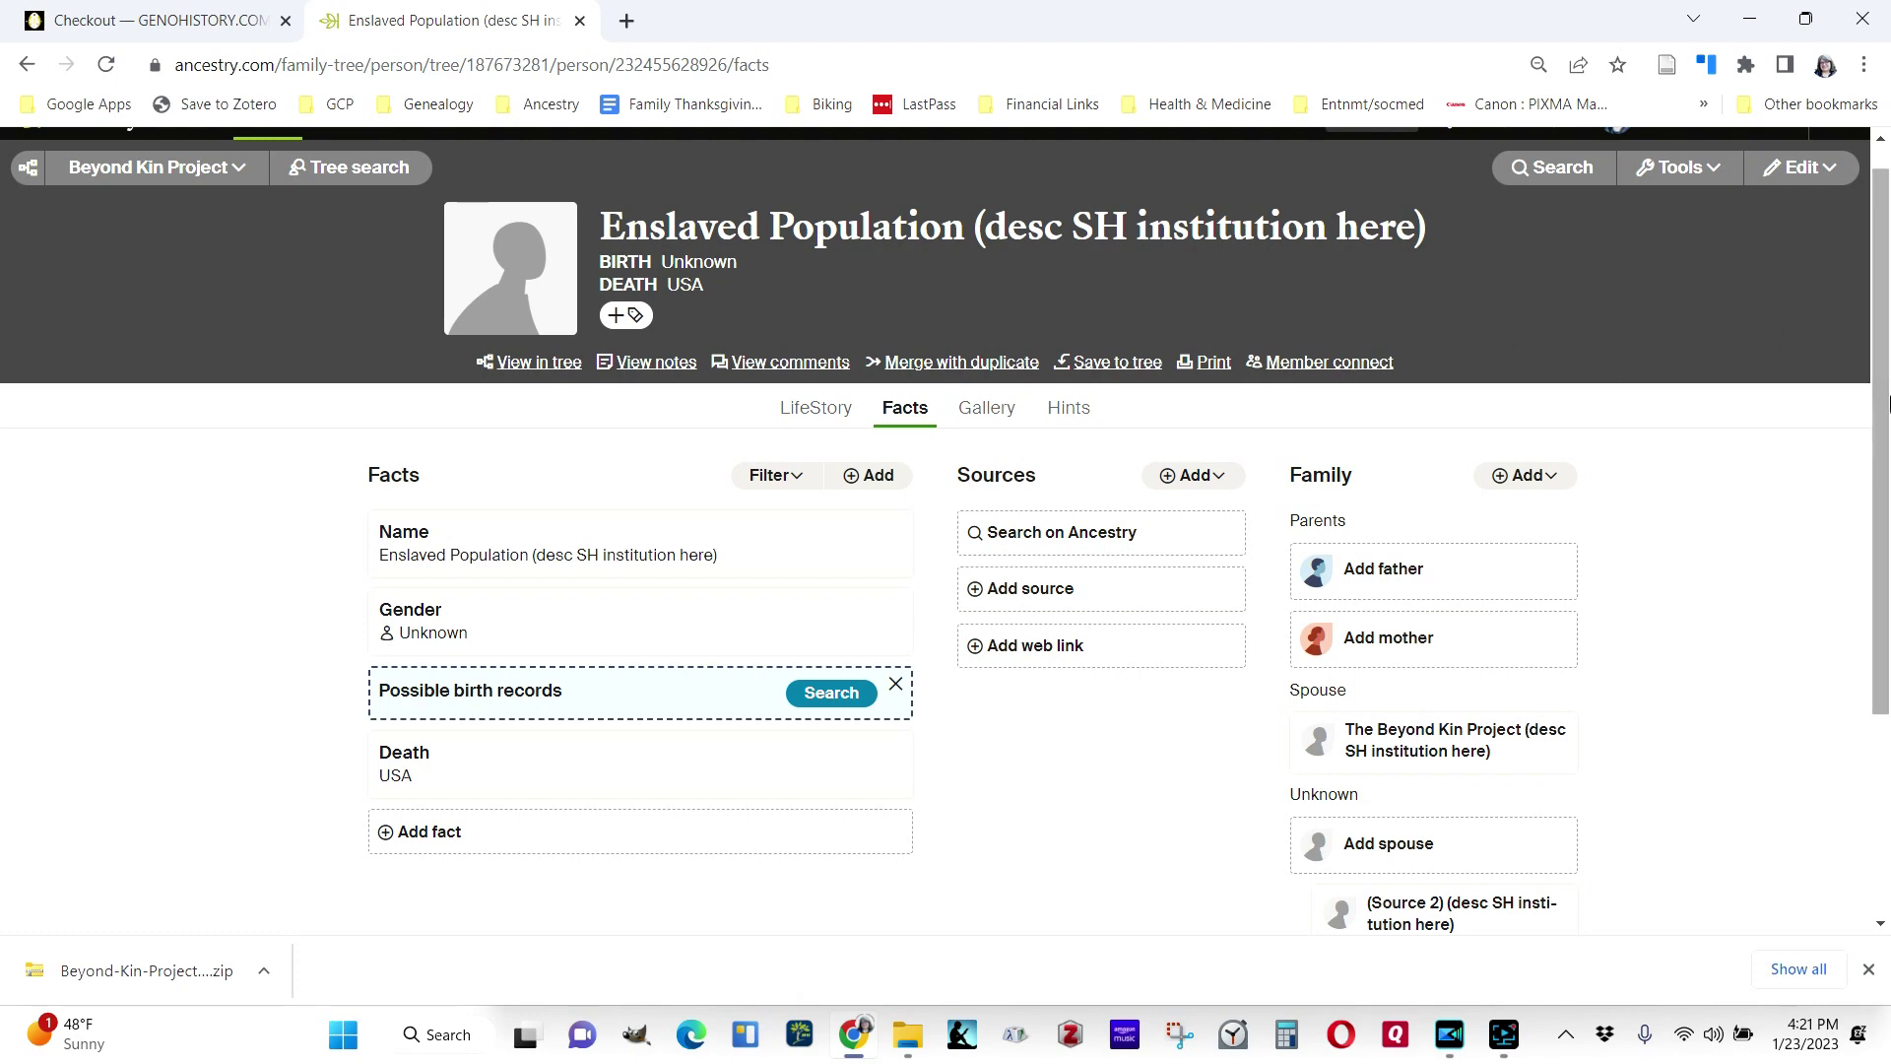
drag(1879, 402, 1887, 617)
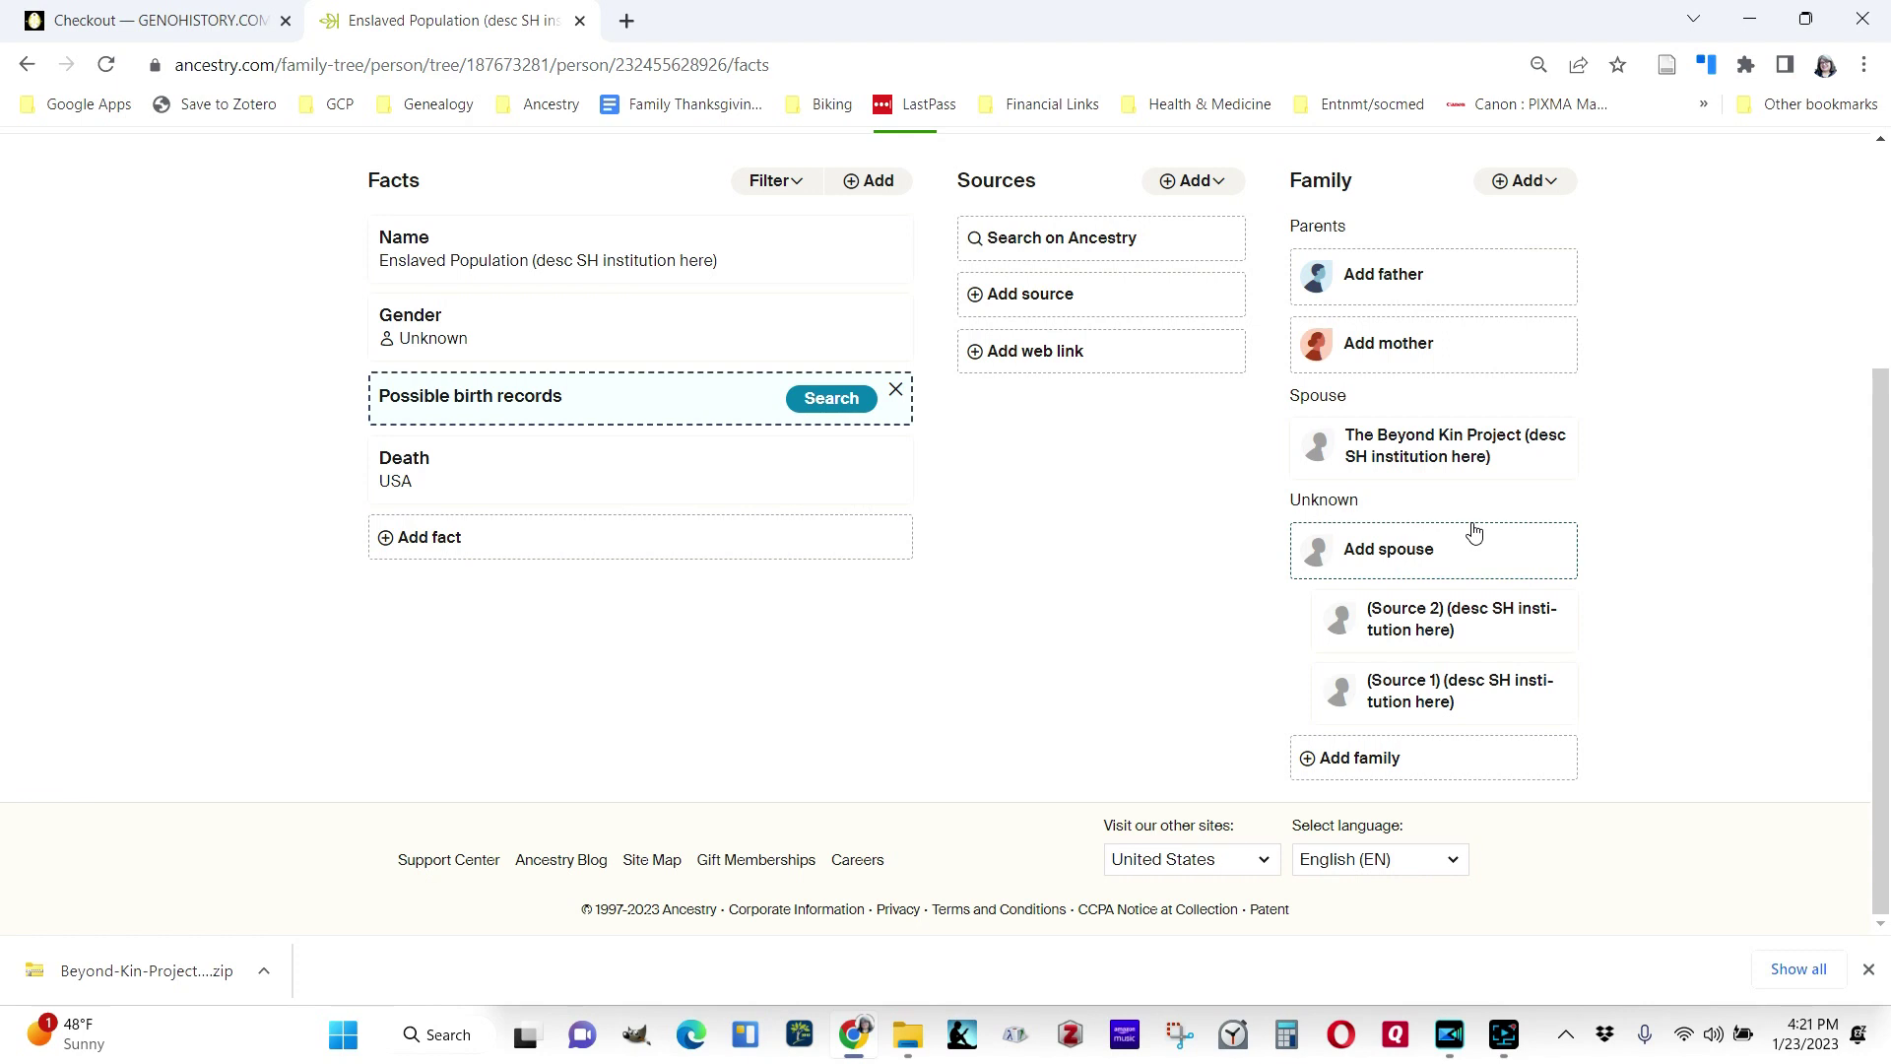
Open the (Source 2) child profile and scroll to its Enslaved Population parent
mouse_move(1450, 615)
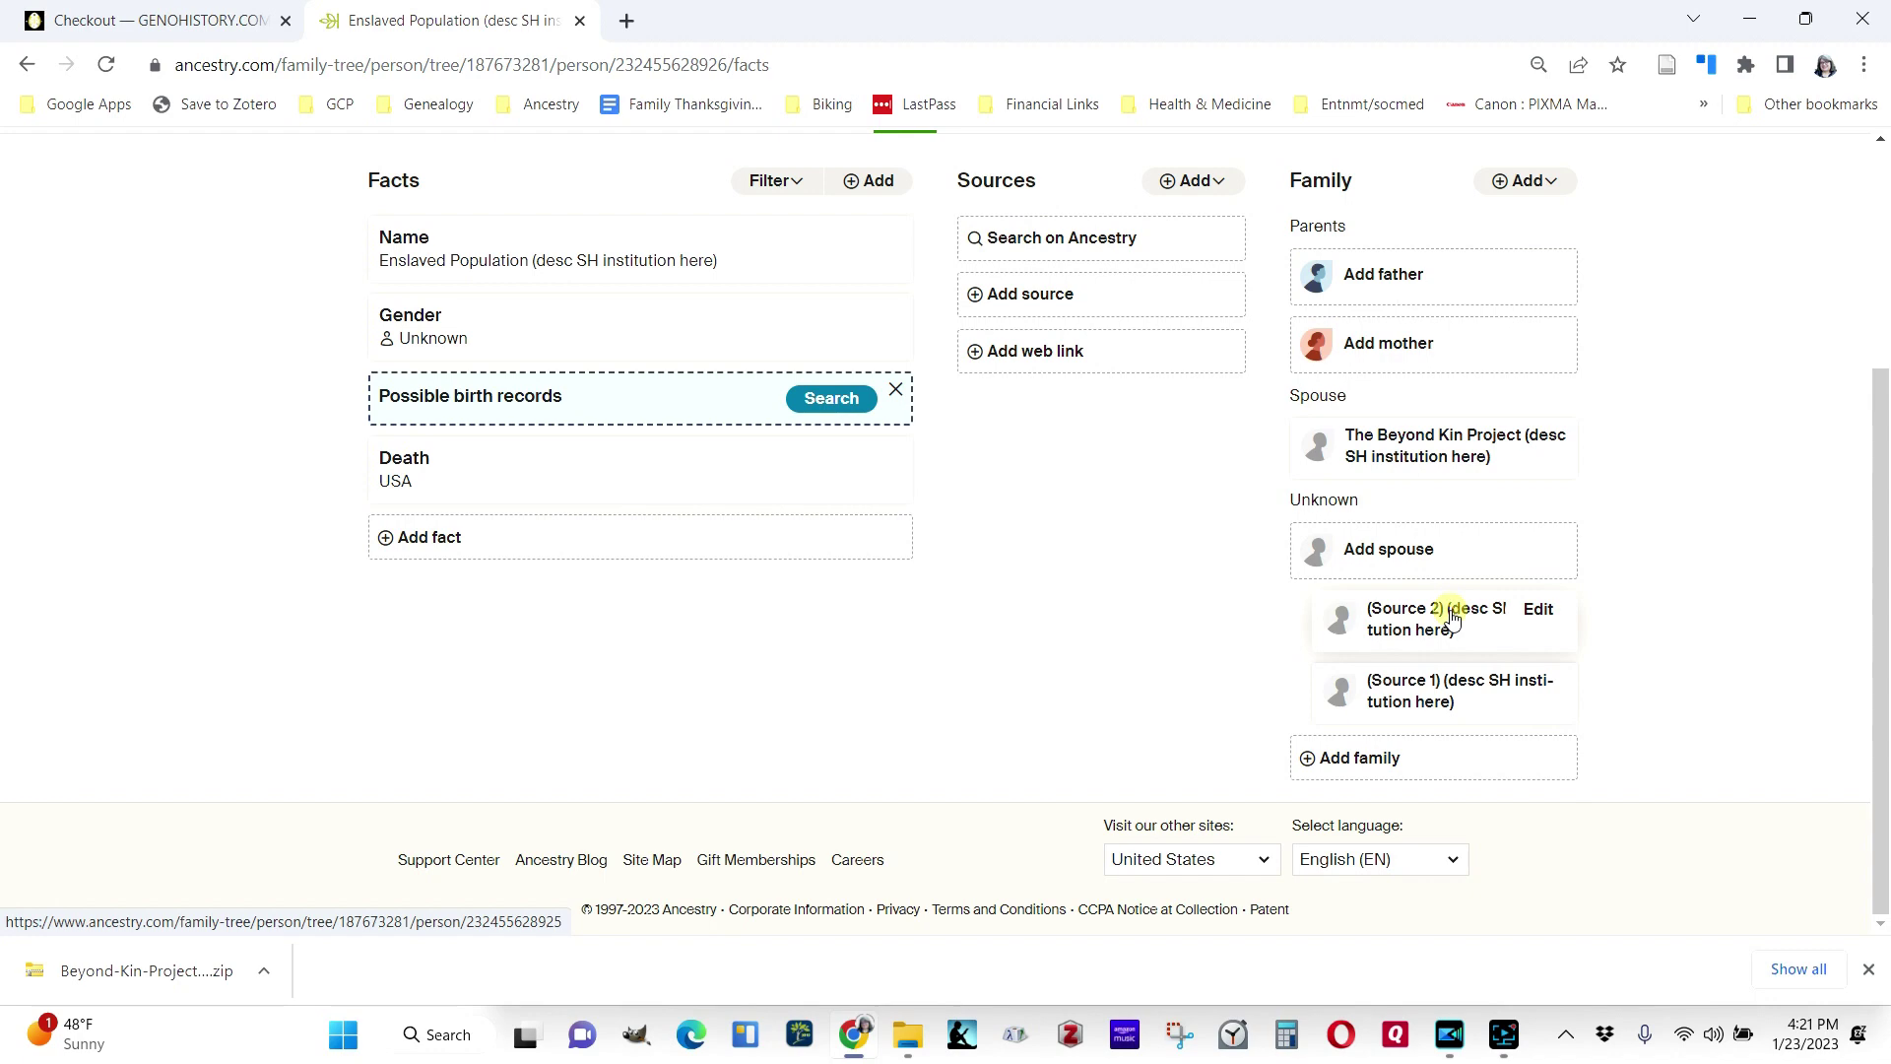
click(1452, 619)
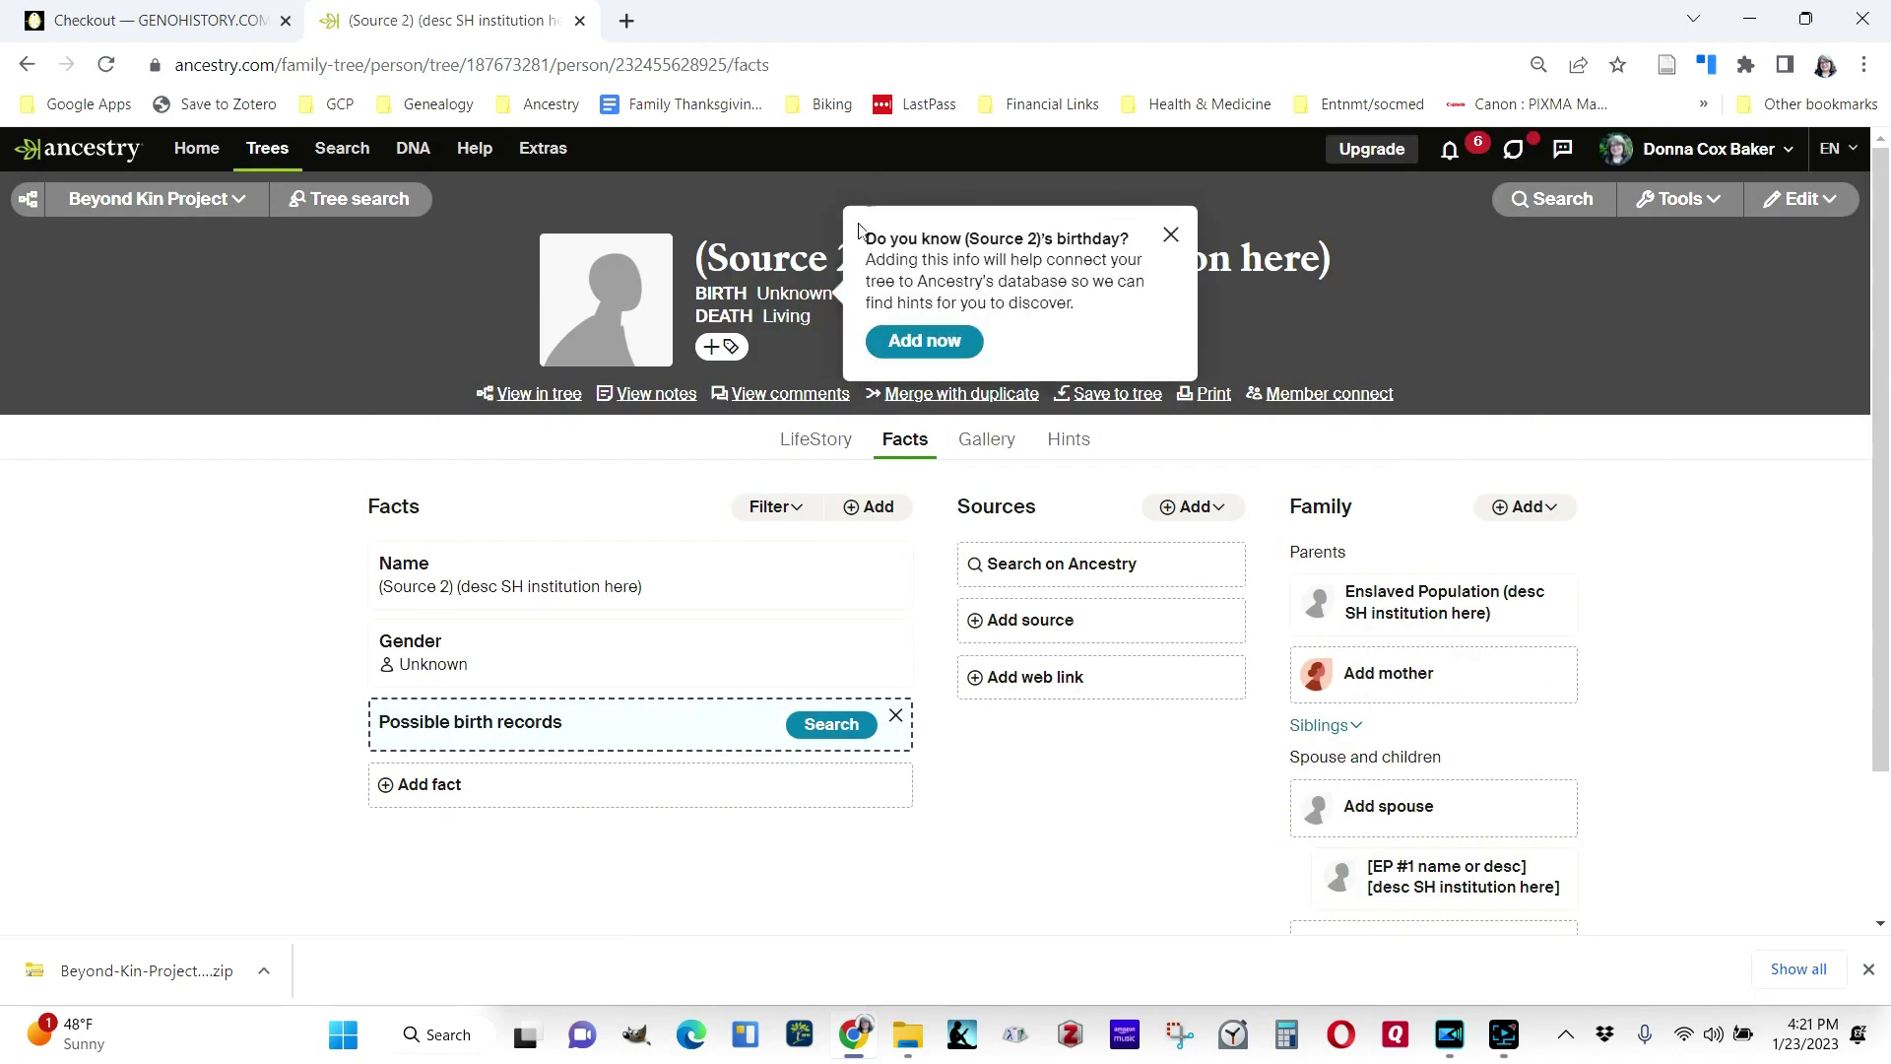
click(1171, 234)
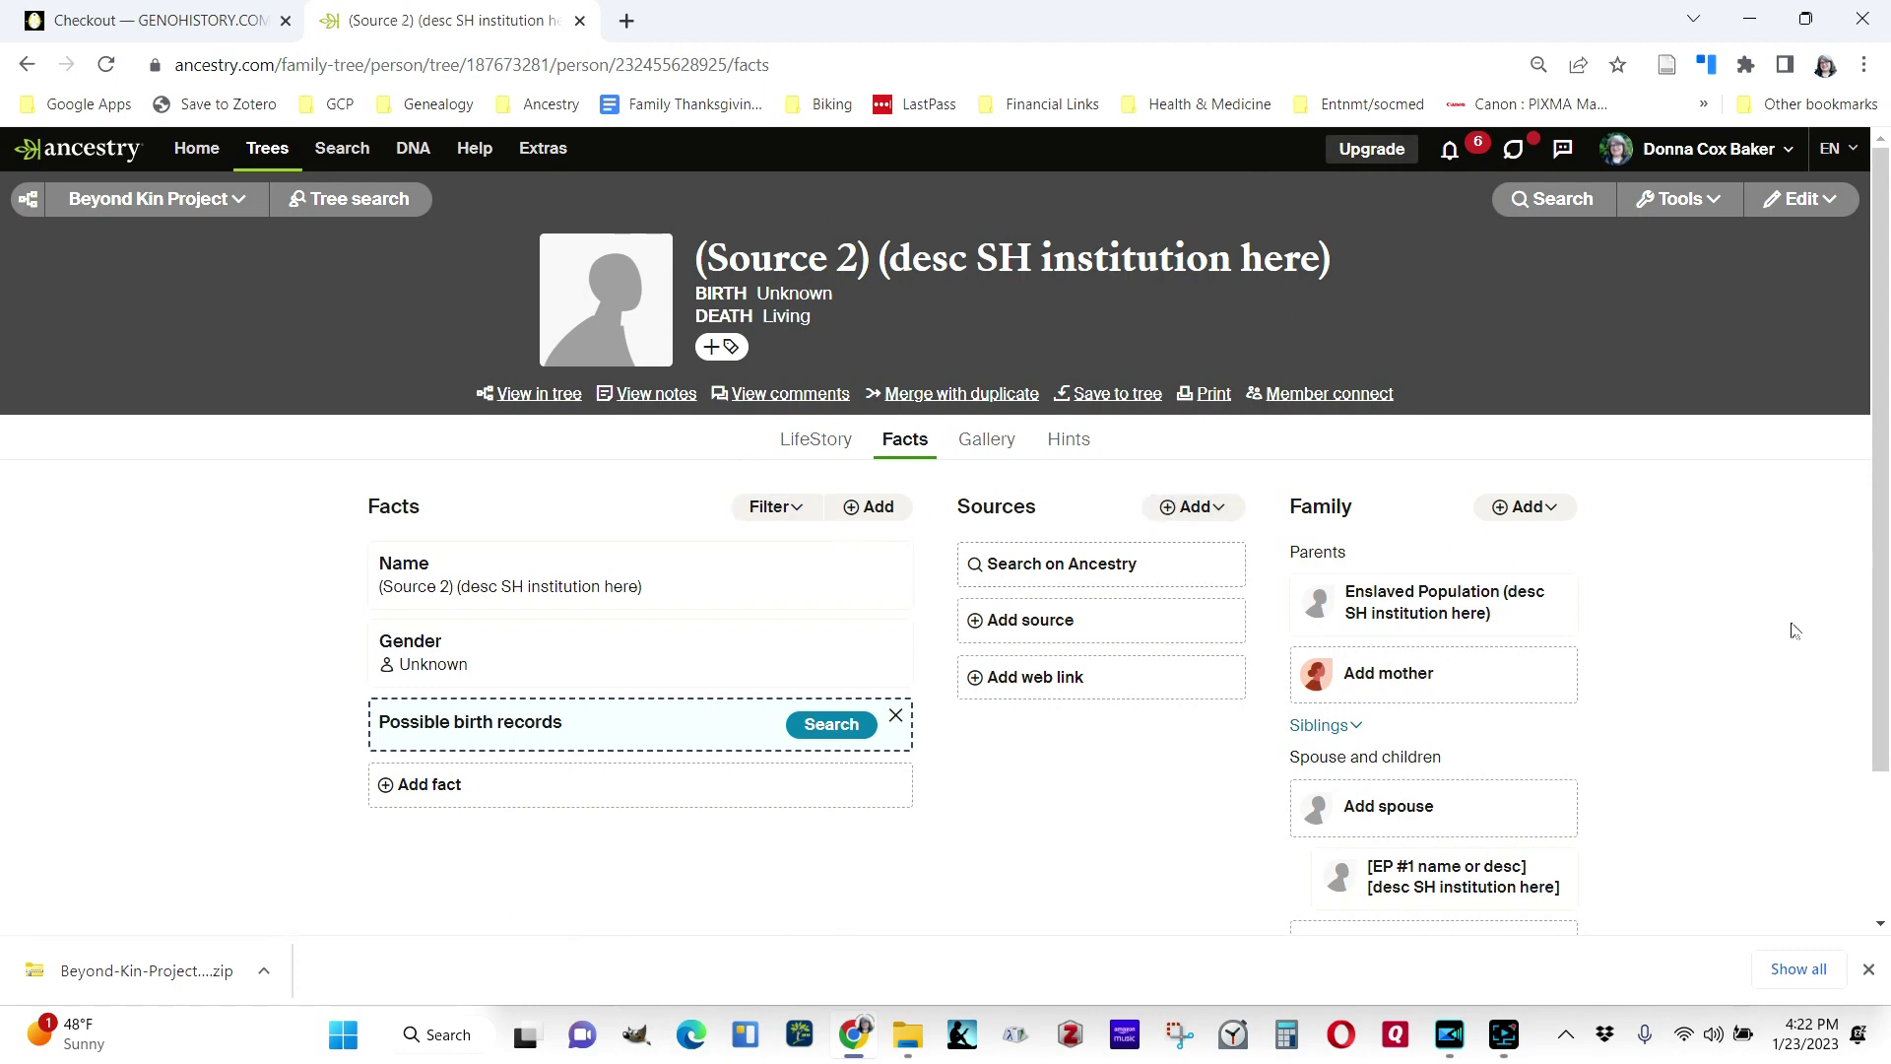
drag(1885, 615, 1889, 734)
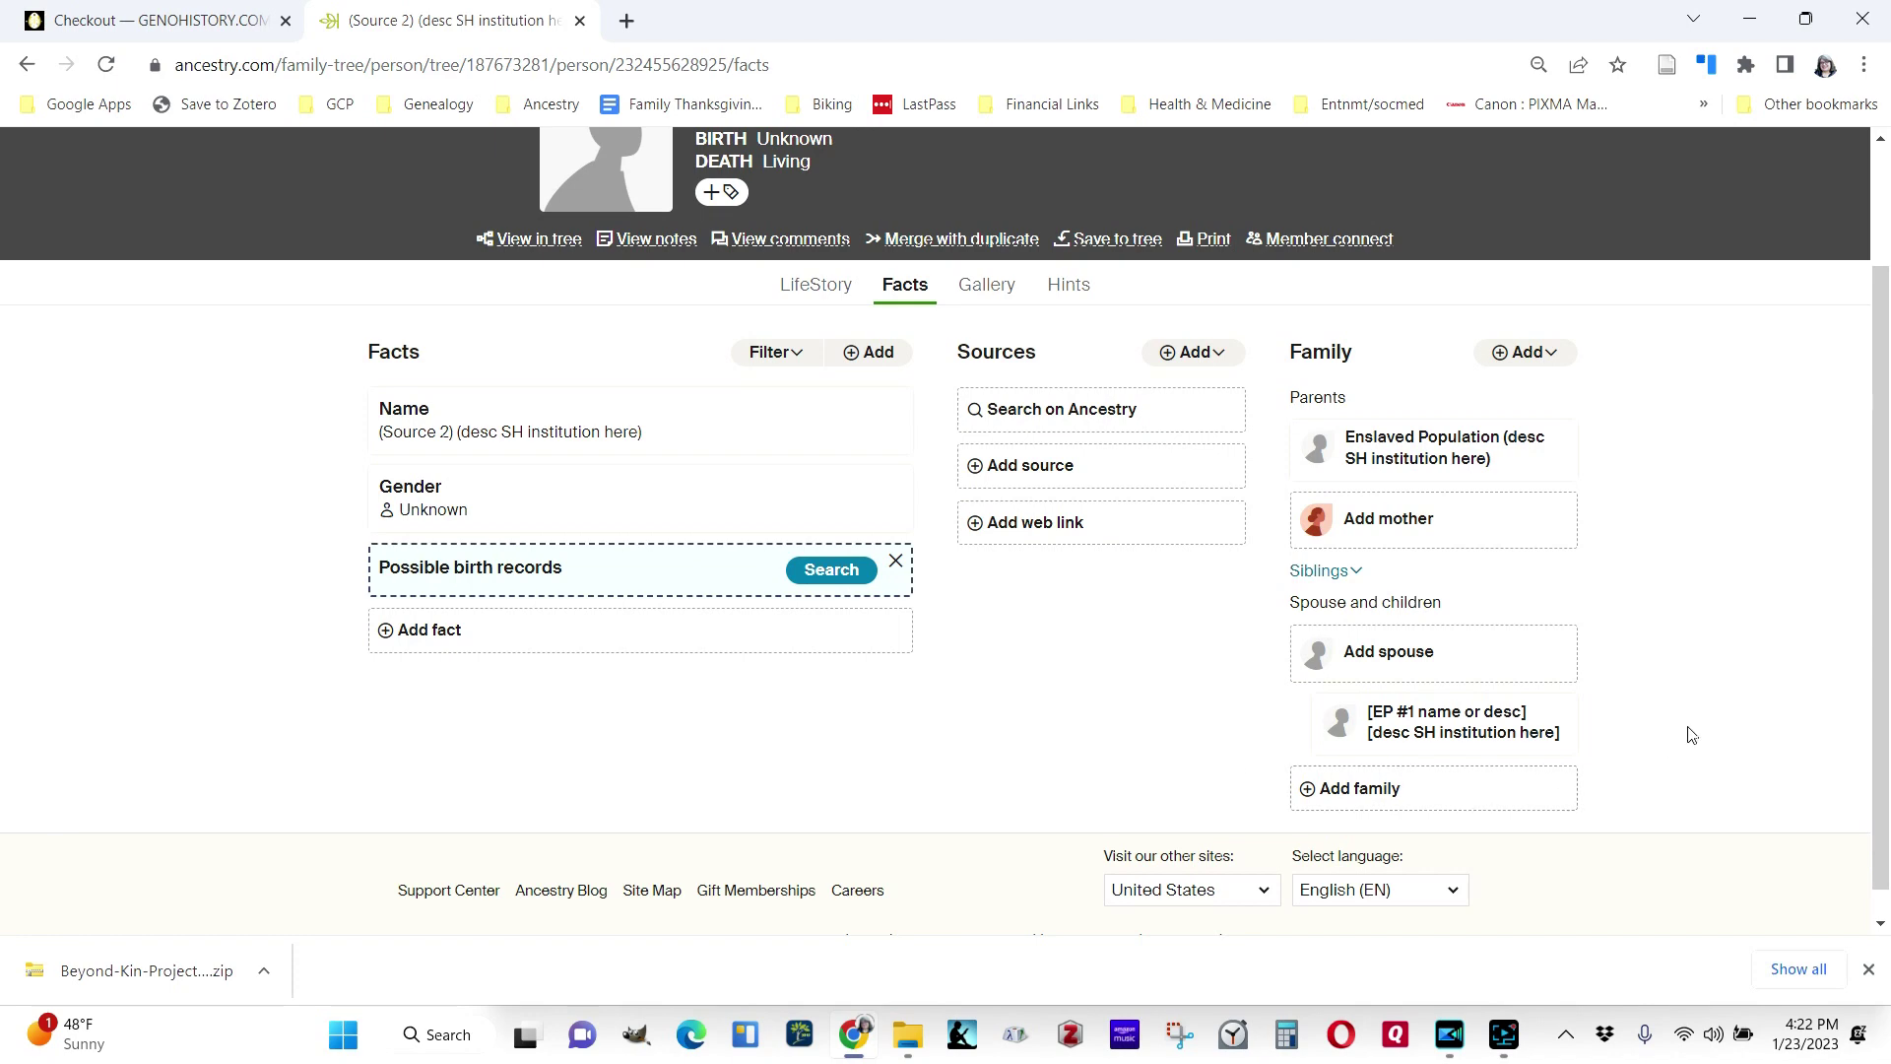
mouse_move(1546, 729)
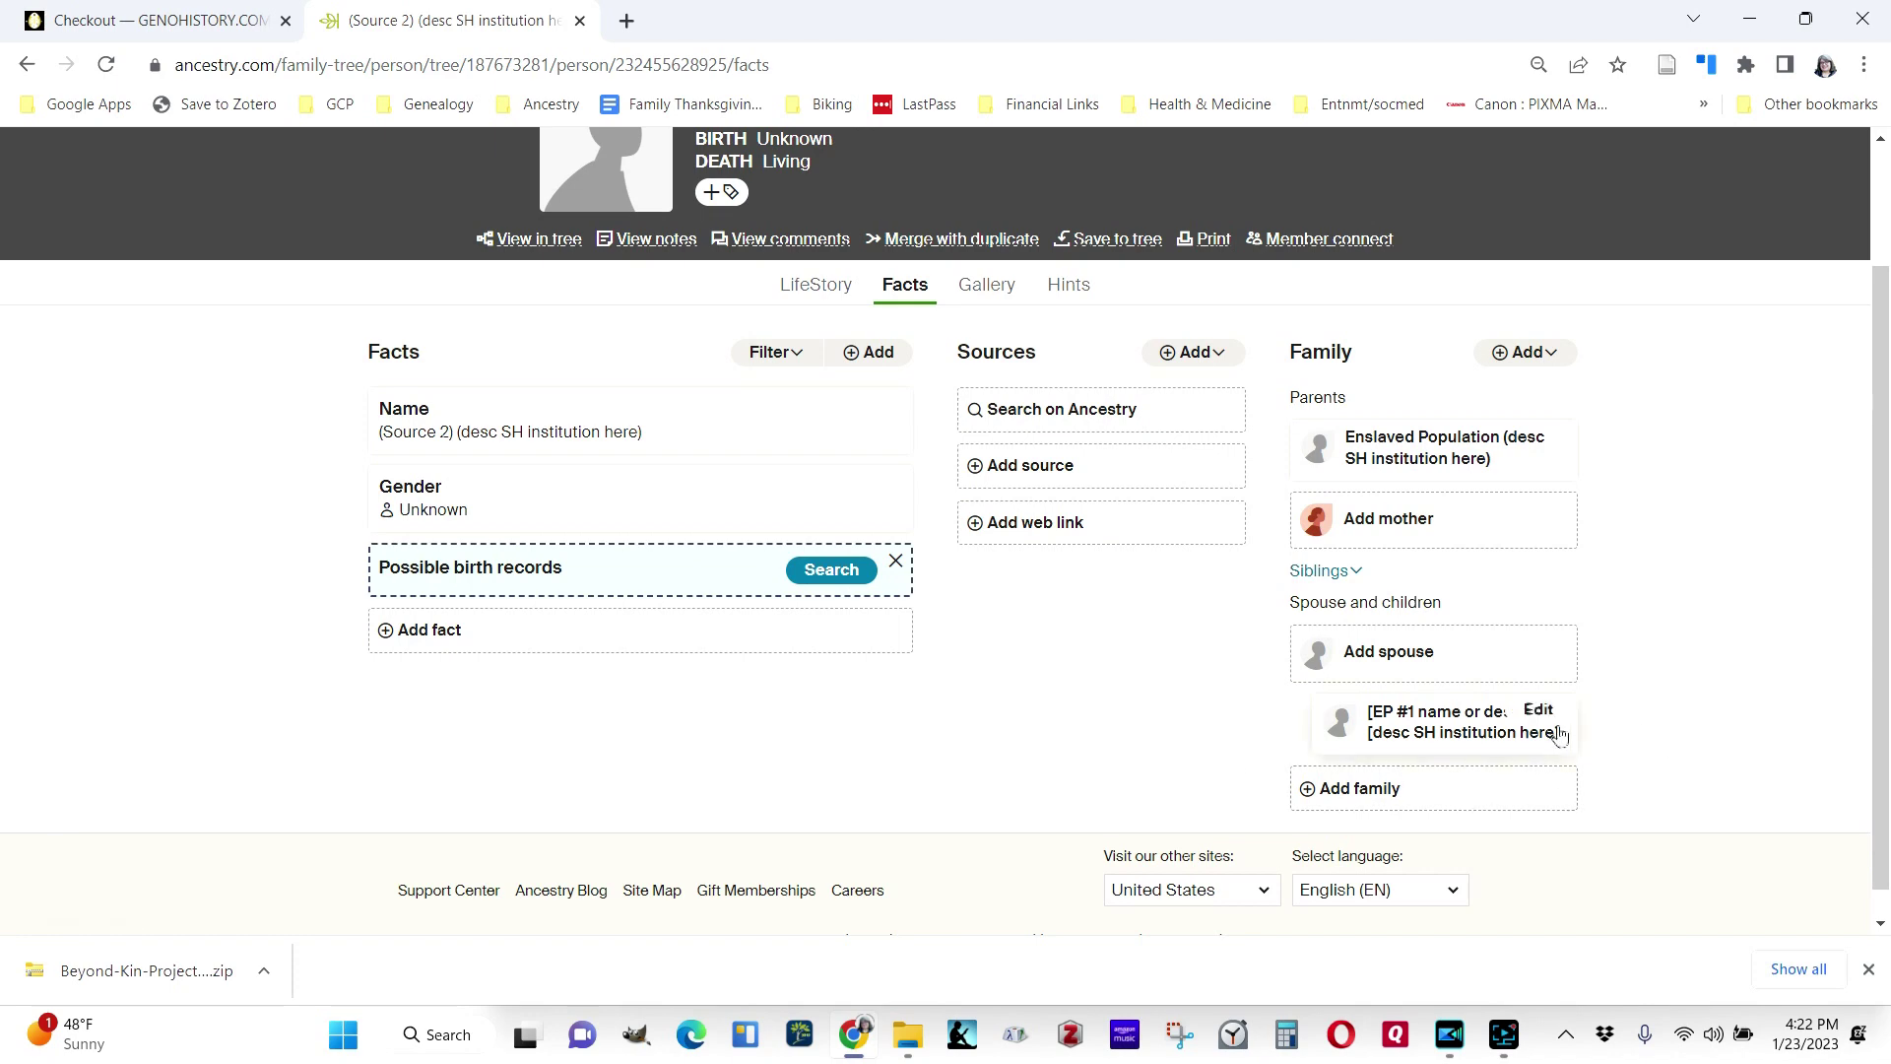
Open the [EP #1 name or desc] child profile, then return to its parent (Source 2)
click(1434, 734)
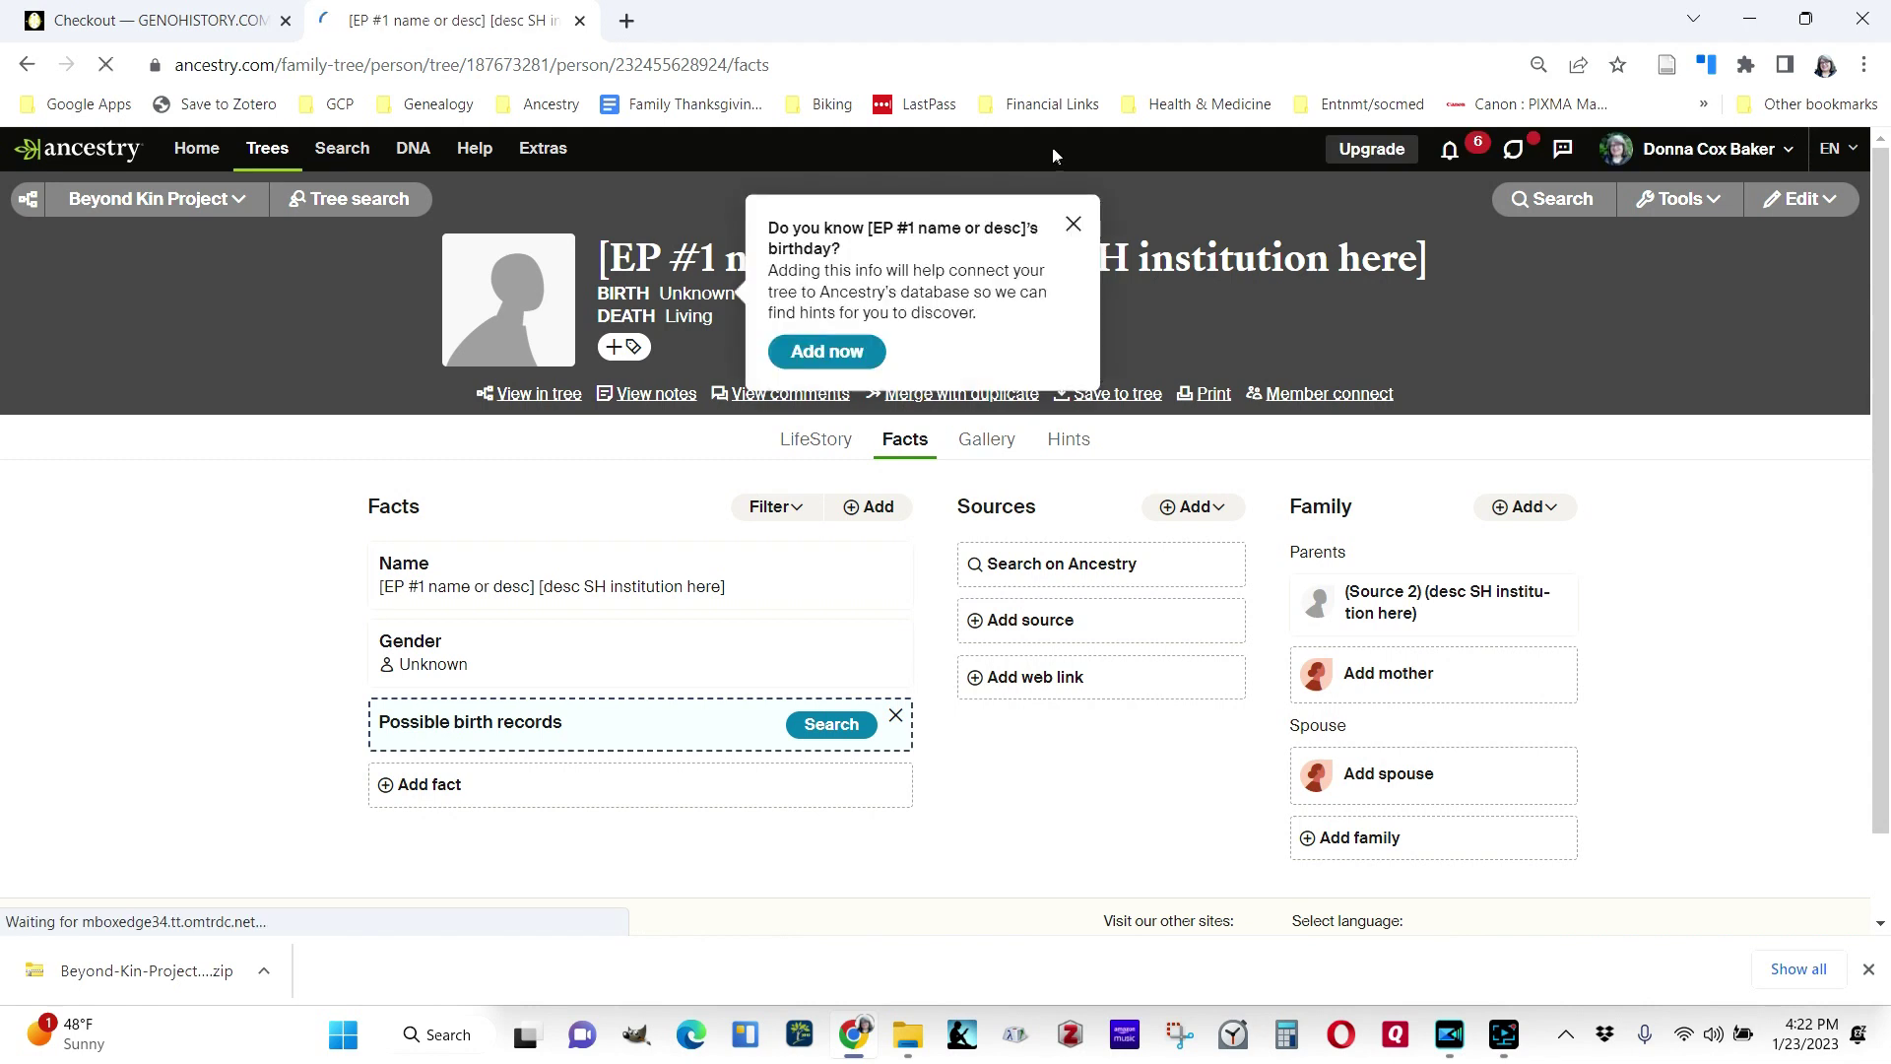
click(1073, 223)
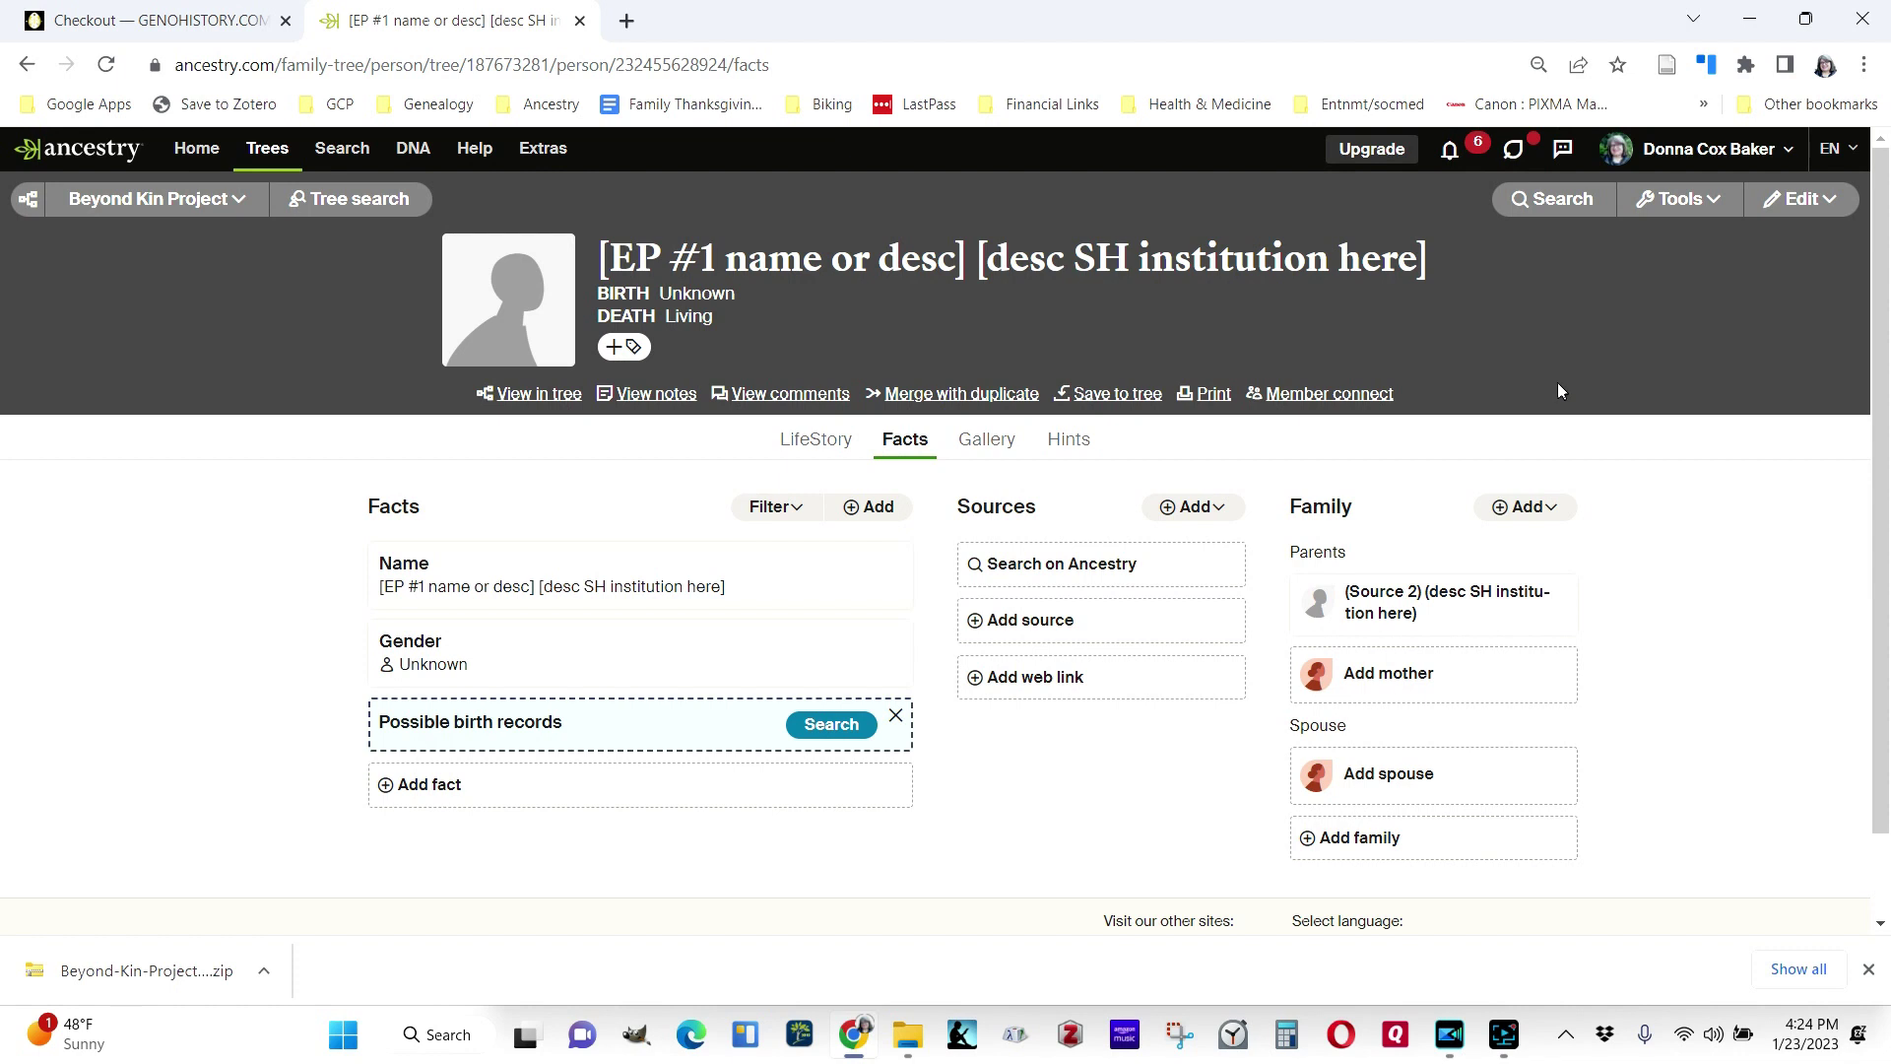
mouse_move(1524, 633)
click(1407, 612)
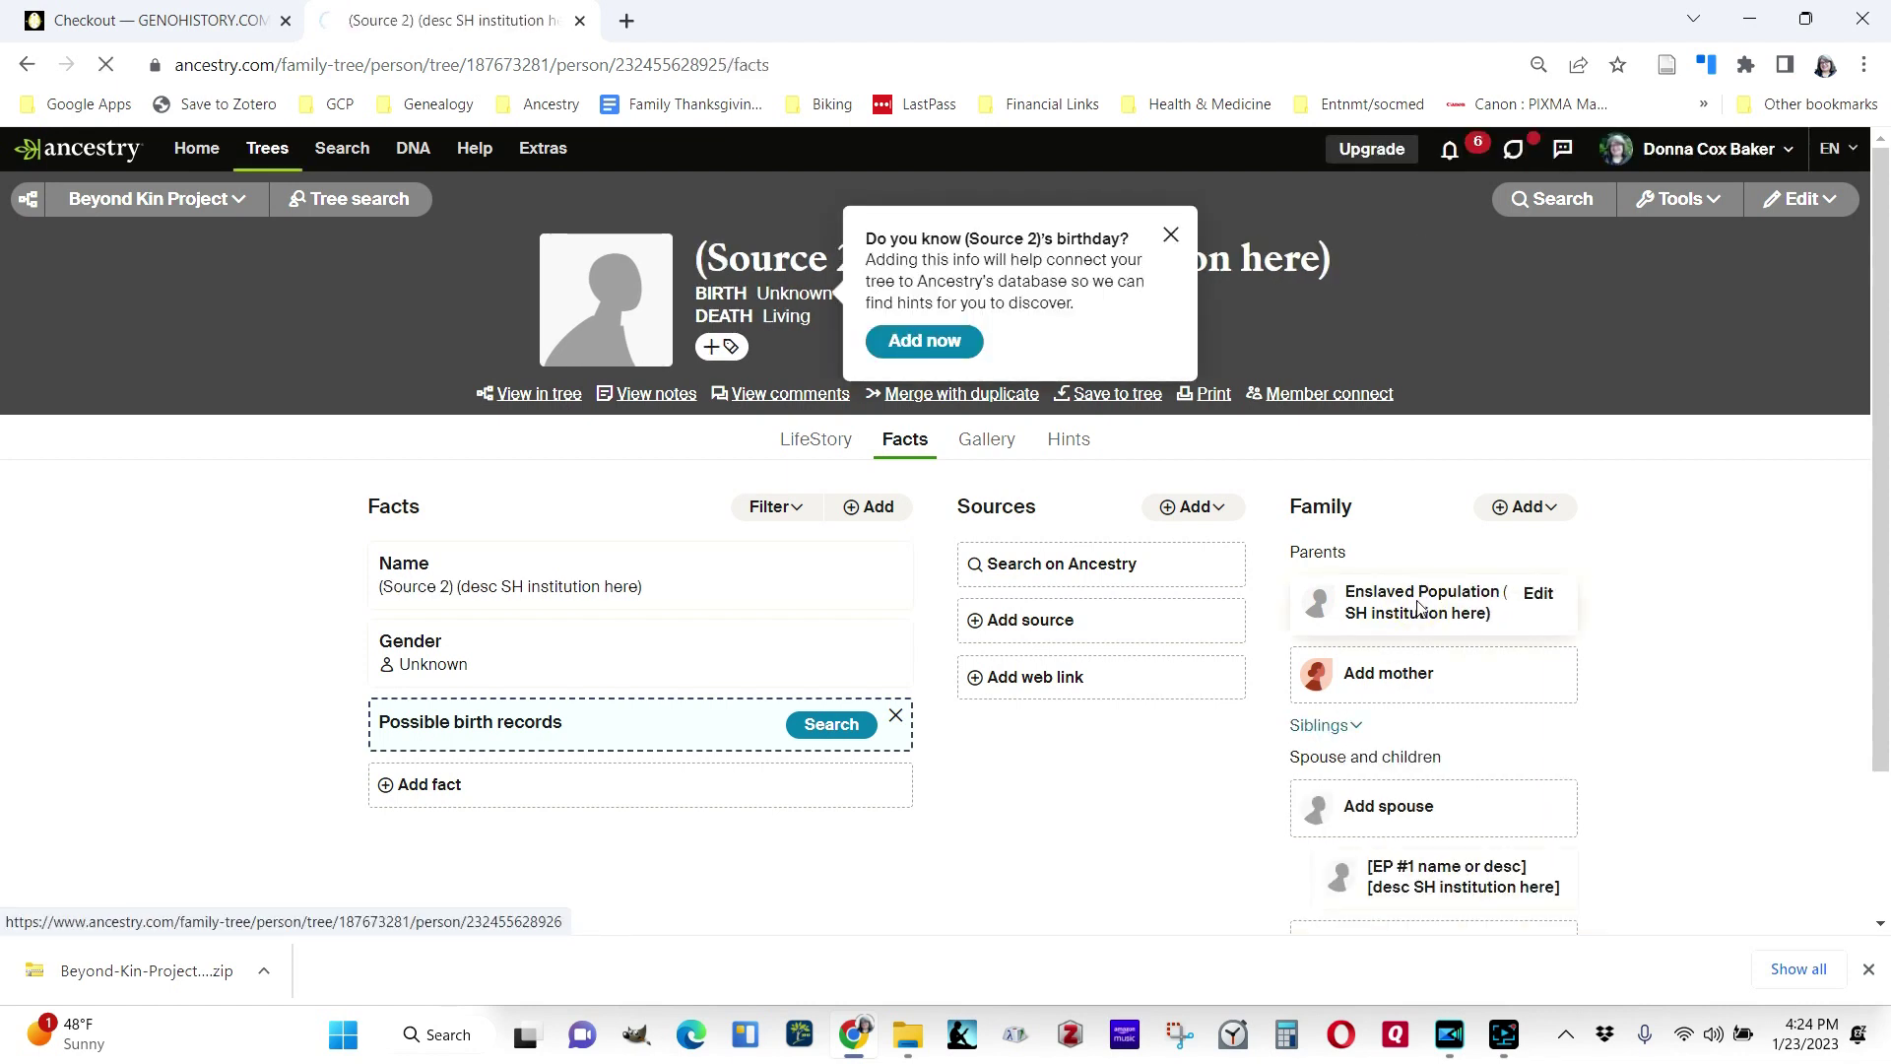
Go up through parent Enslaved Population to its spouse The Beyond Kin Project
click(1418, 607)
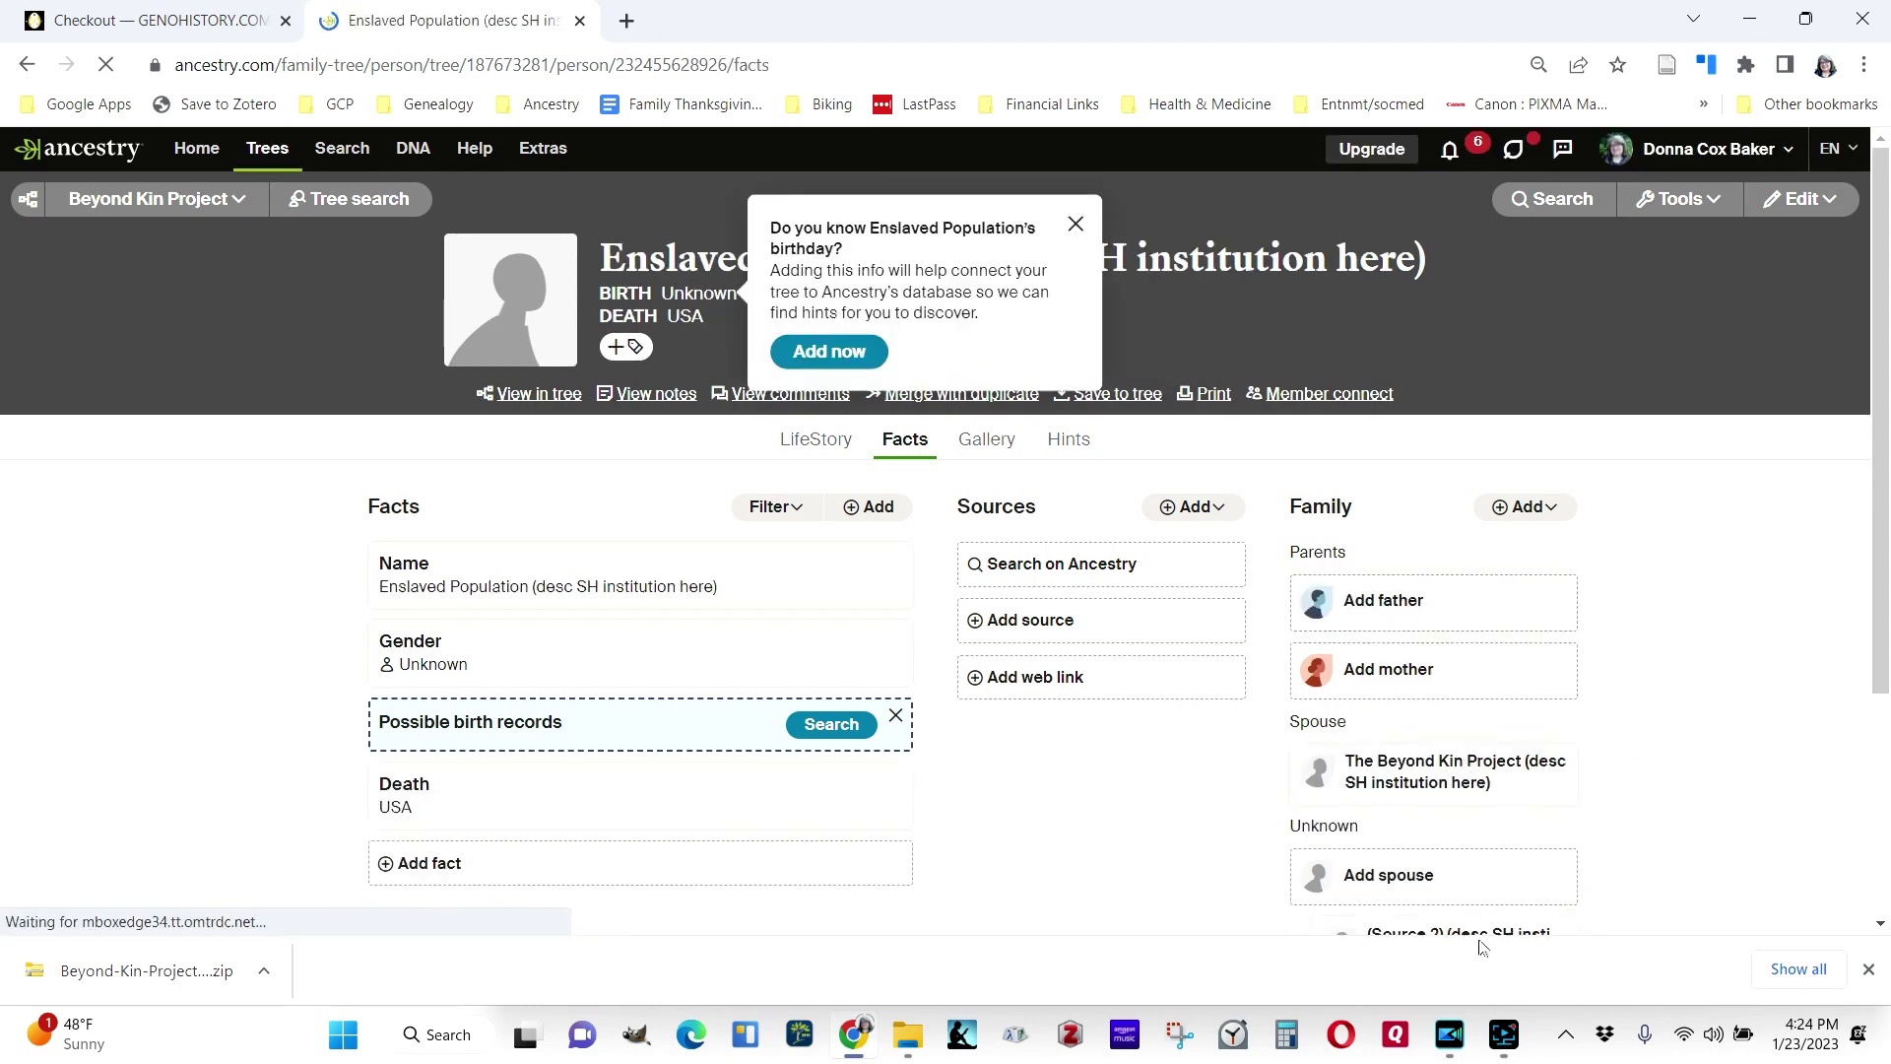
drag(1882, 600, 1886, 788)
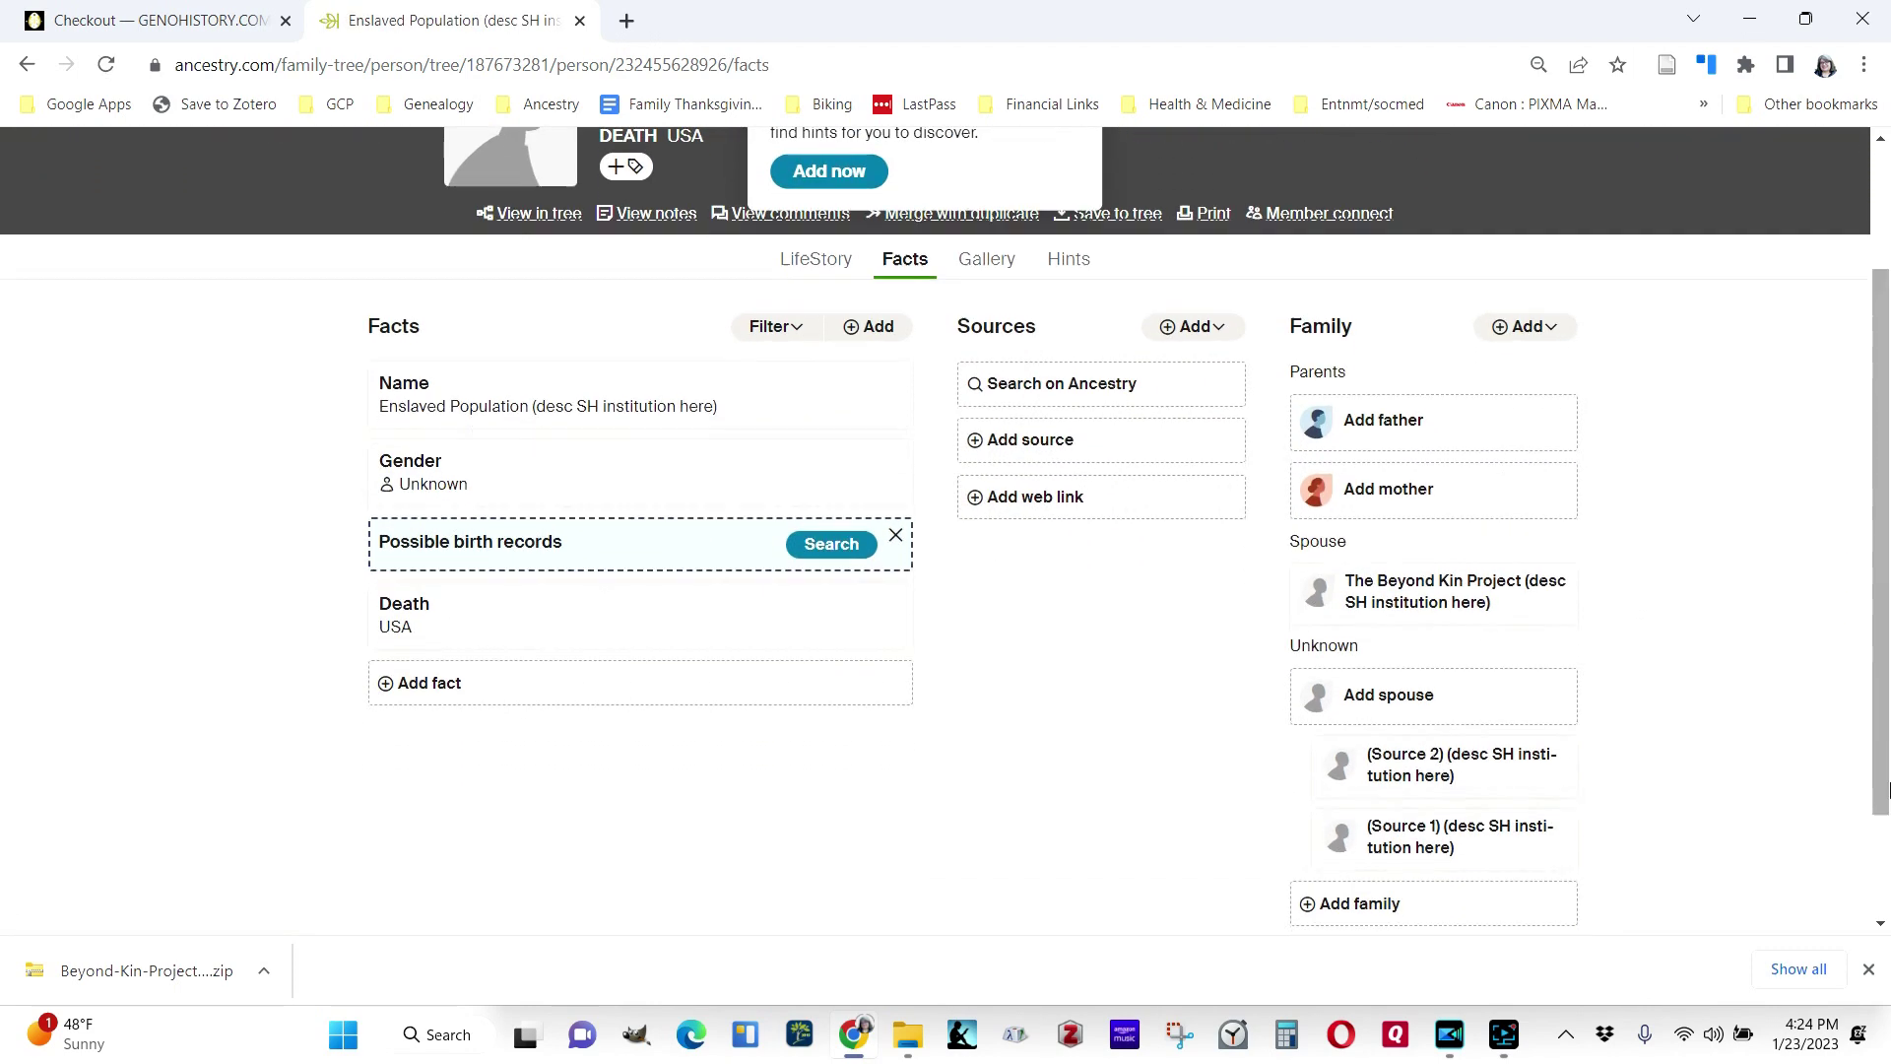
click(1431, 600)
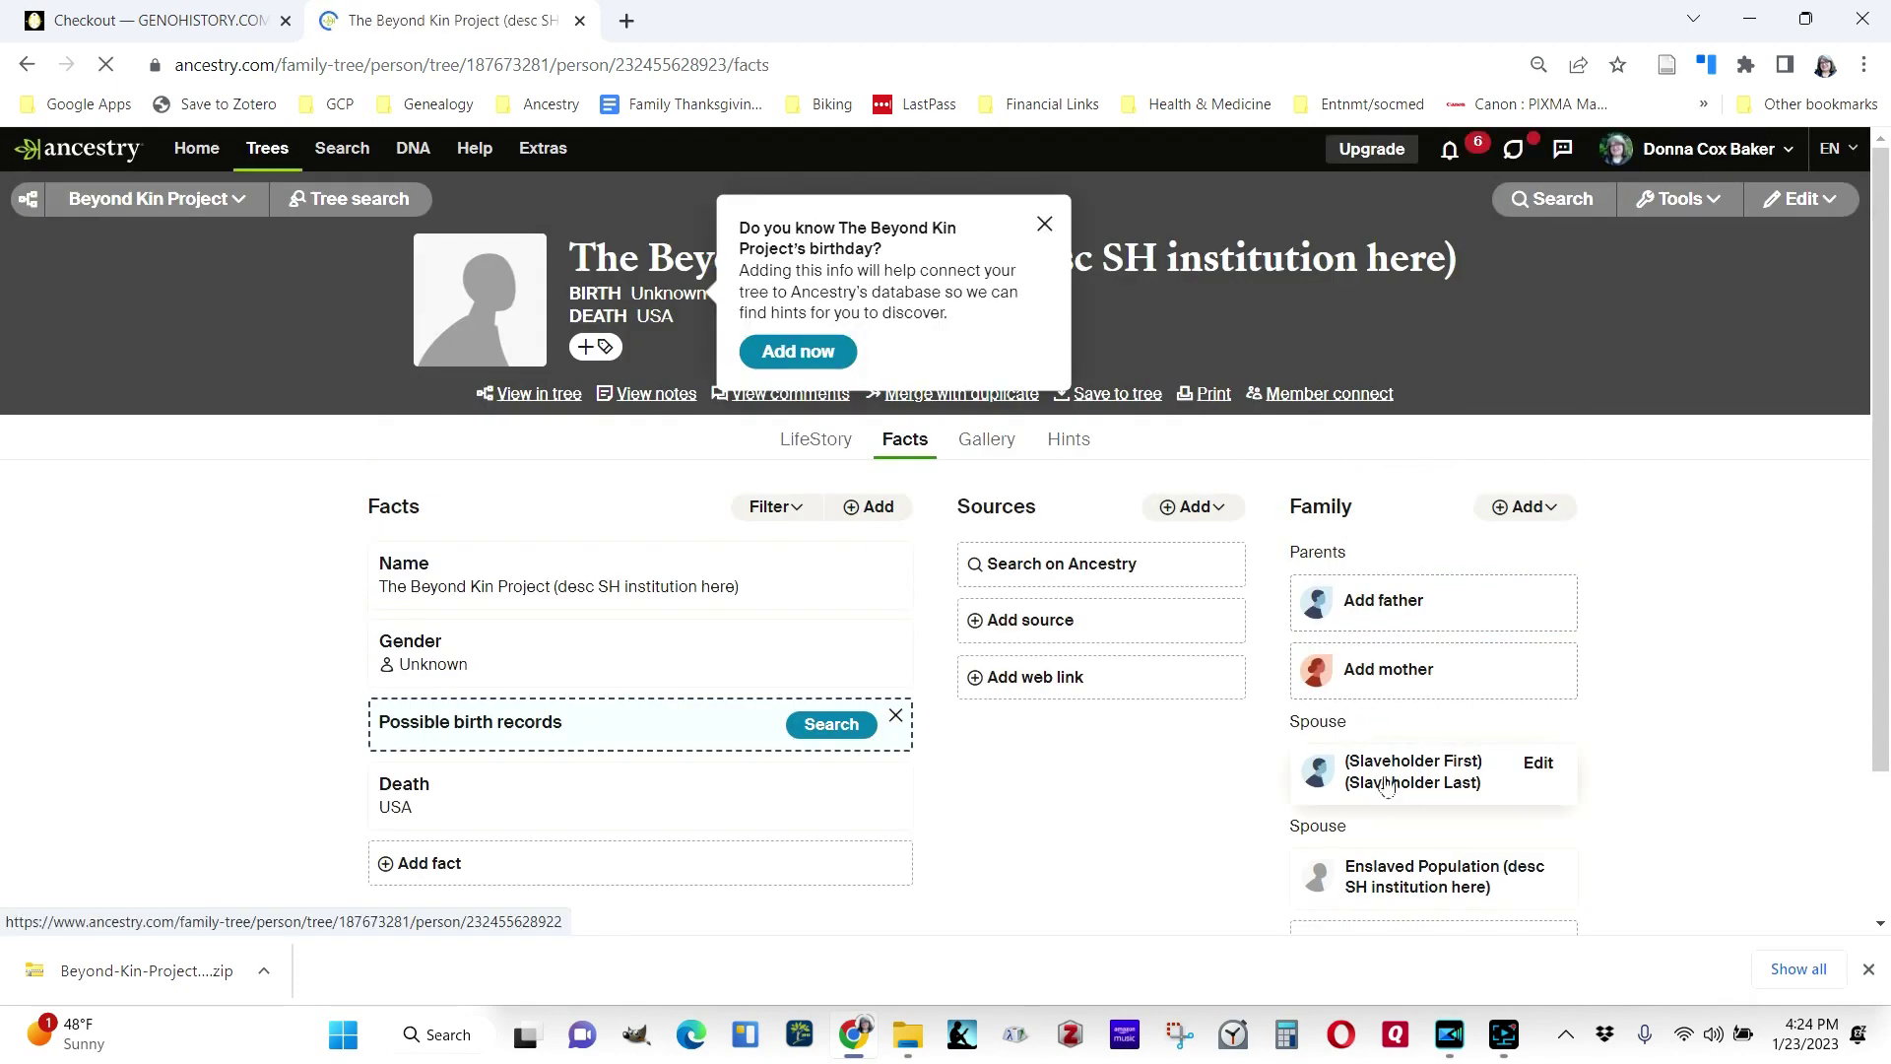
Open the spouse (Slaveholder First) (Slaveholder Last) profile and dismiss the birthday prompt
click(1409, 778)
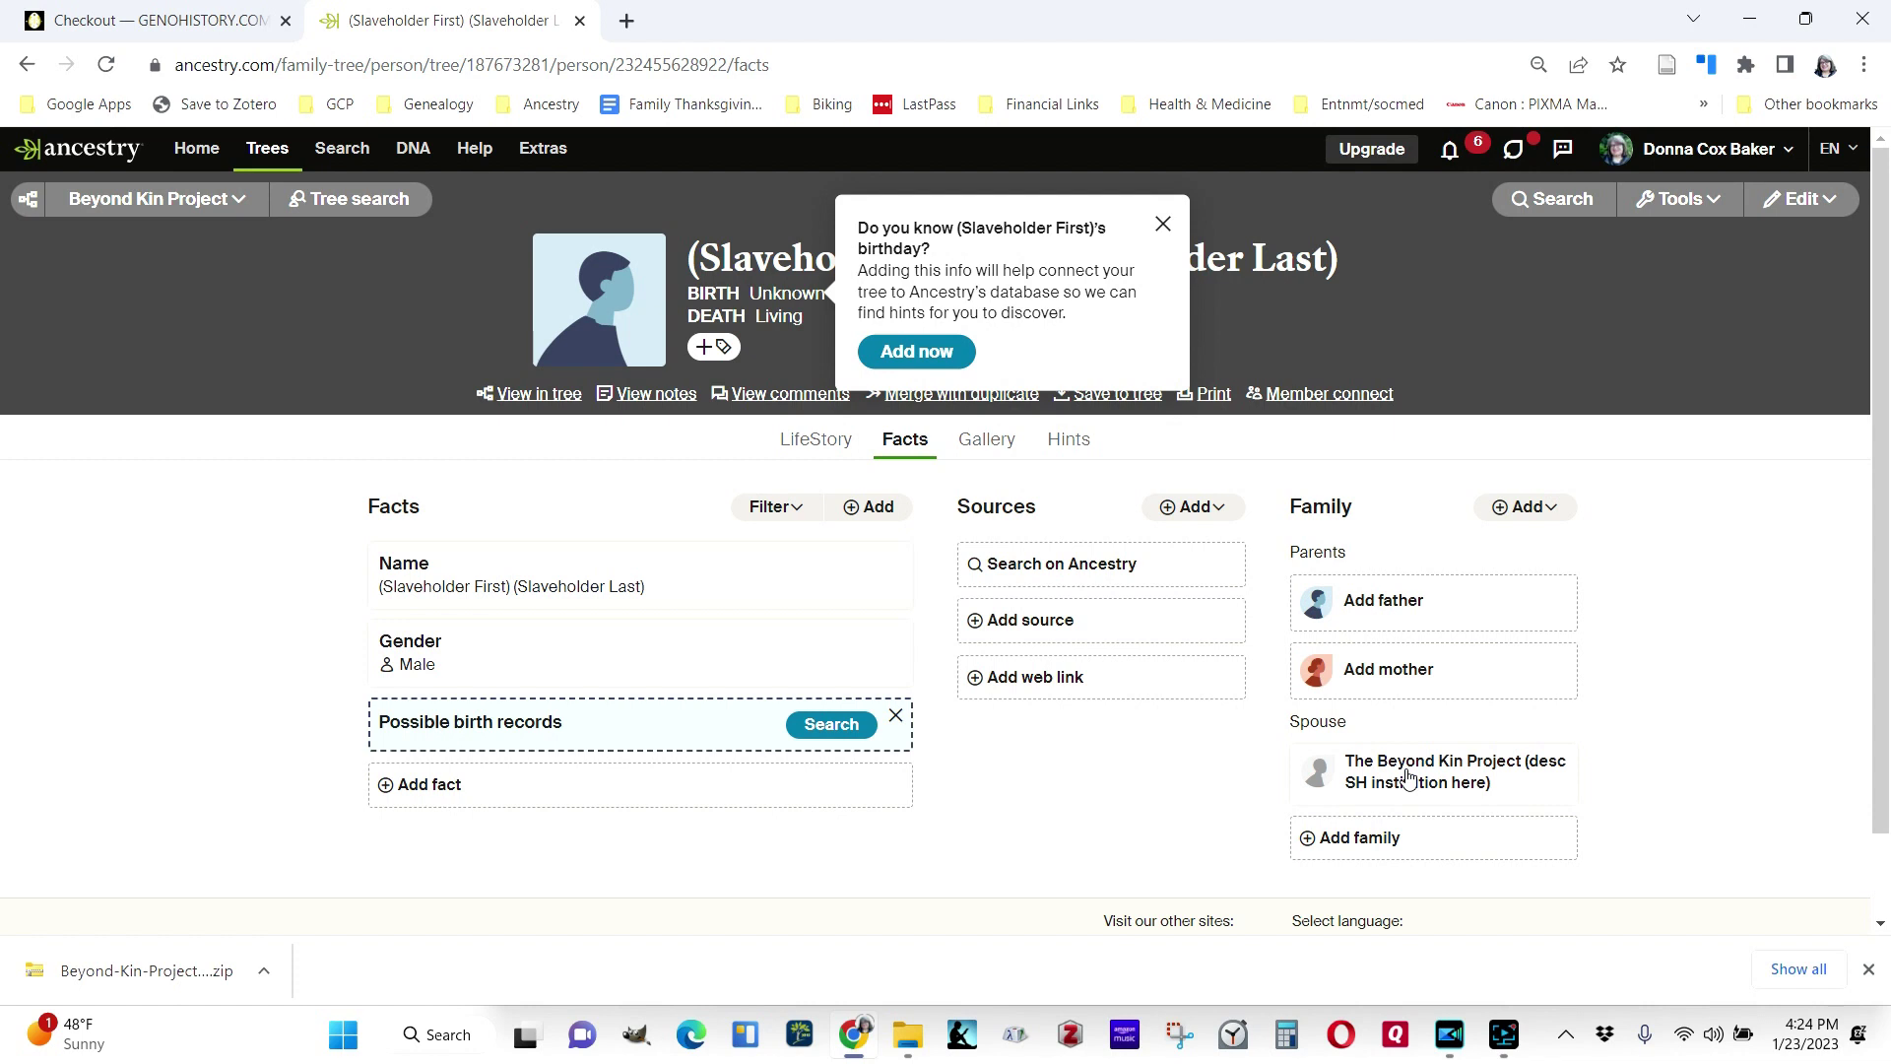
click(1171, 219)
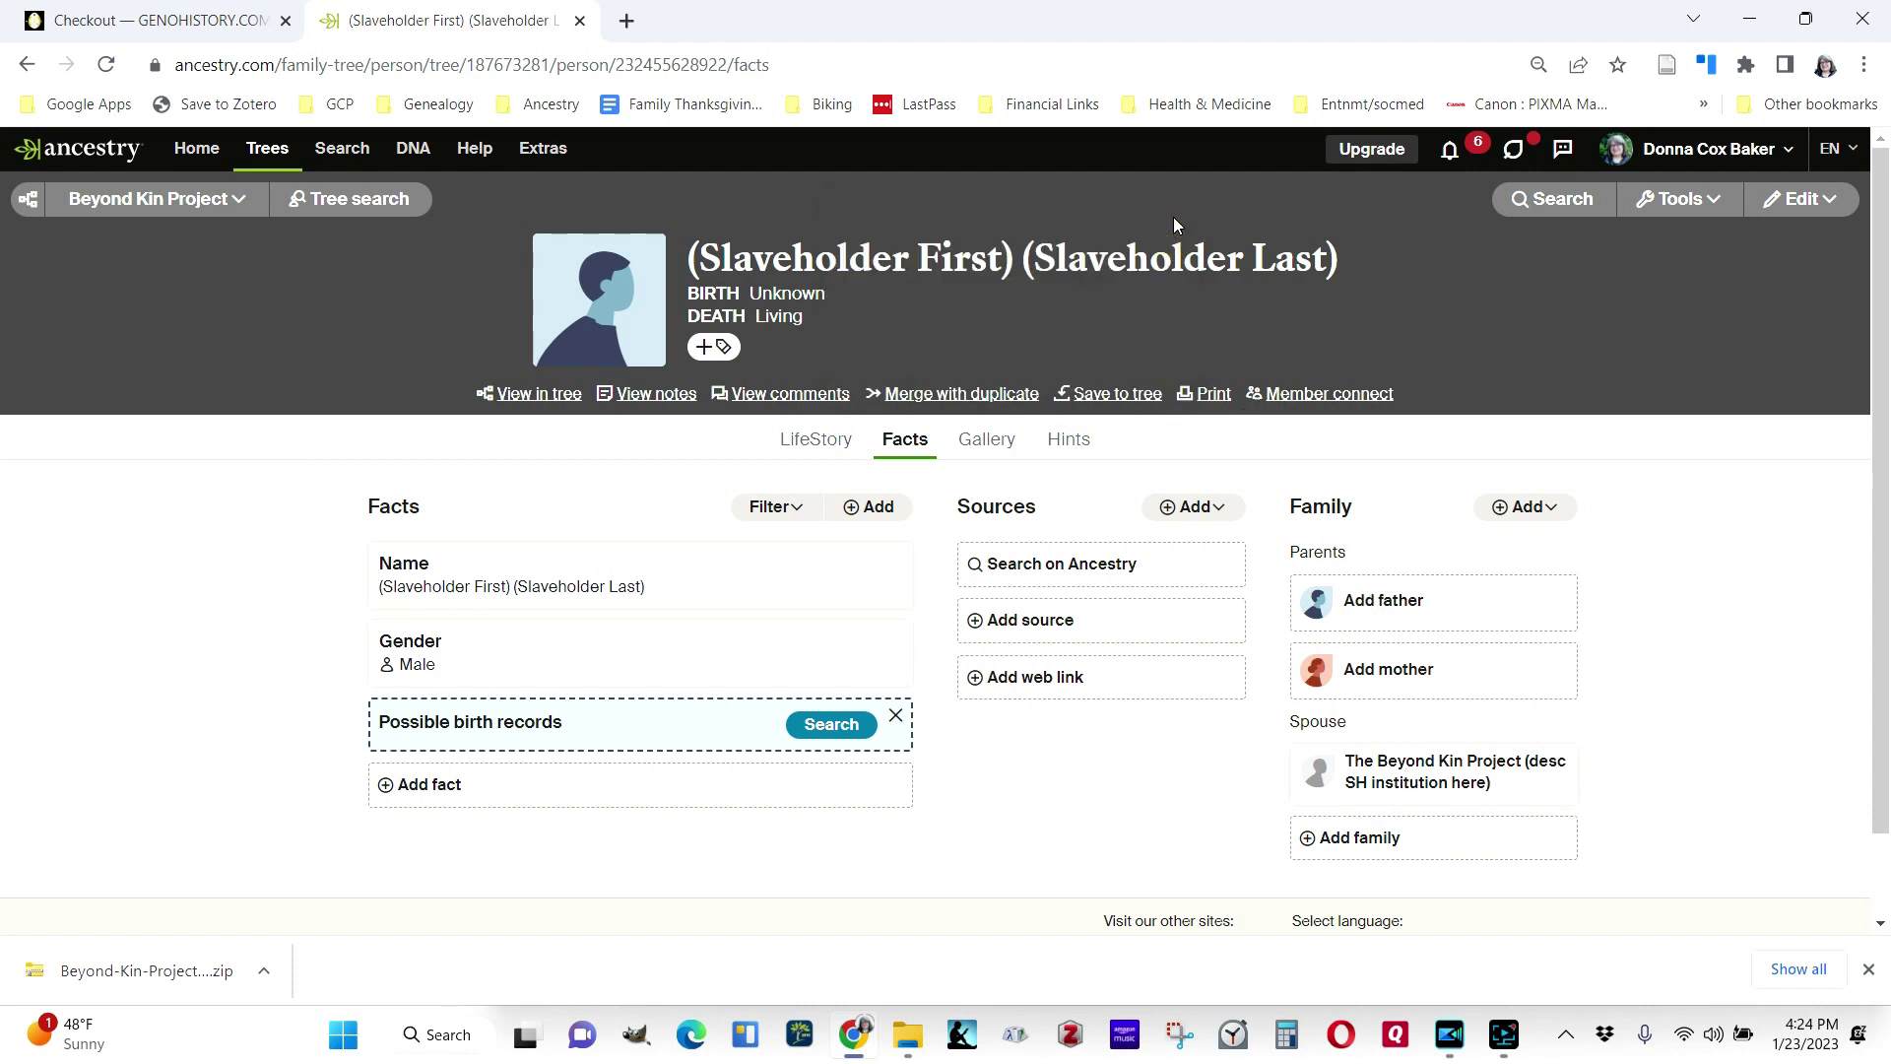